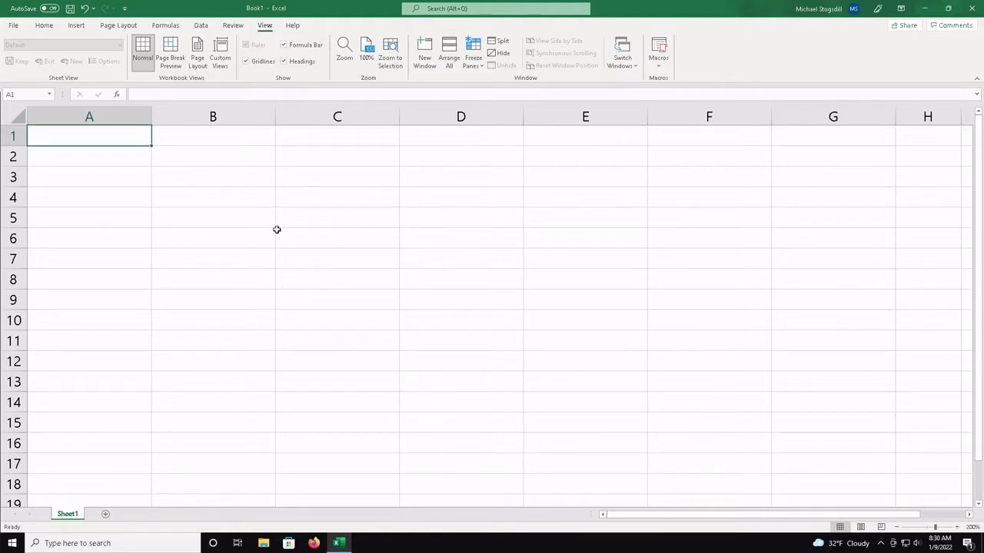
pyautogui.click(371, 234)
pyautogui.click(266, 291)
pyautogui.click(367, 292)
pyautogui.click(538, 328)
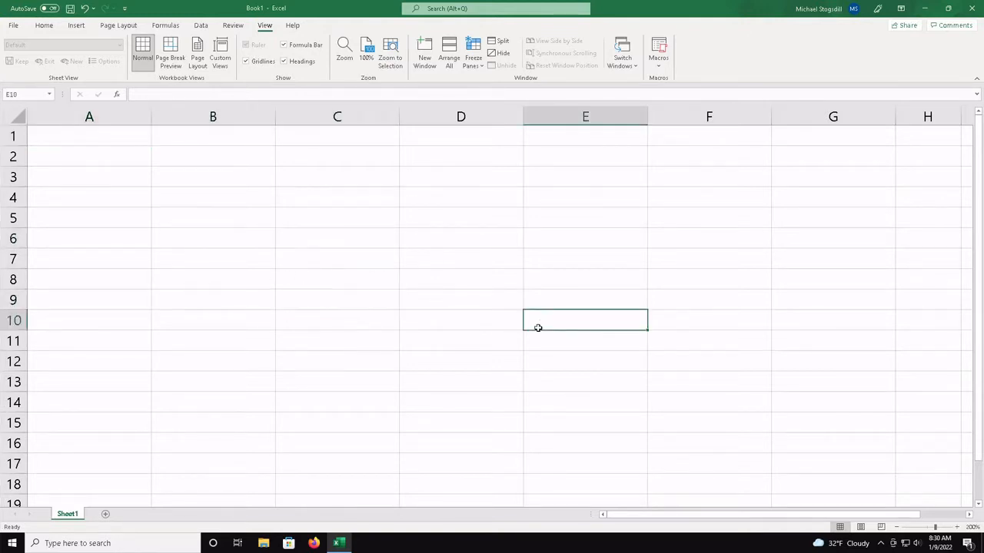
pyautogui.click(451, 287)
pyautogui.click(287, 222)
pyautogui.click(221, 239)
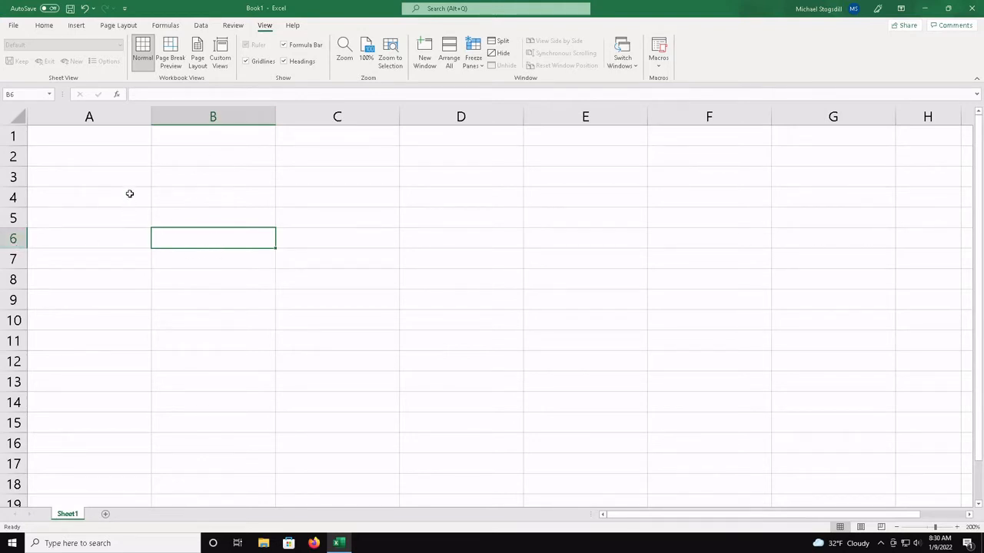
# Enter the text "Hello World" in cell A1
pyautogui.click(130, 138)
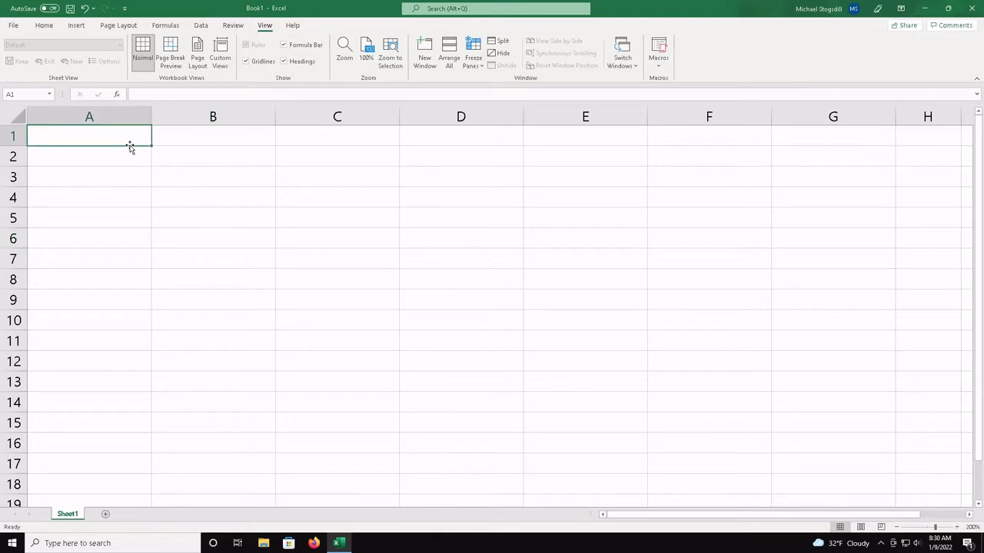
pyautogui.write('jdfnksk')
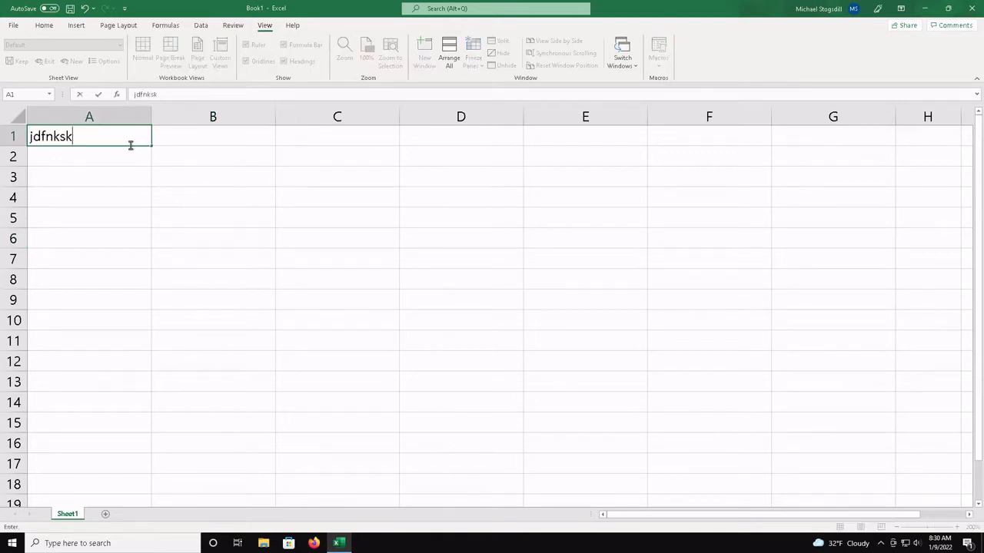
pyautogui.press('BackSpace')
pyautogui.press('BackSpace')
pyautogui.press('BackSpace')
pyautogui.press('BackSpace')
pyautogui.press('BackSpace')
pyautogui.press('BackSpace')
pyautogui.press('BackSpace')
pyautogui.write('Hello World')
pyautogui.press('Return')
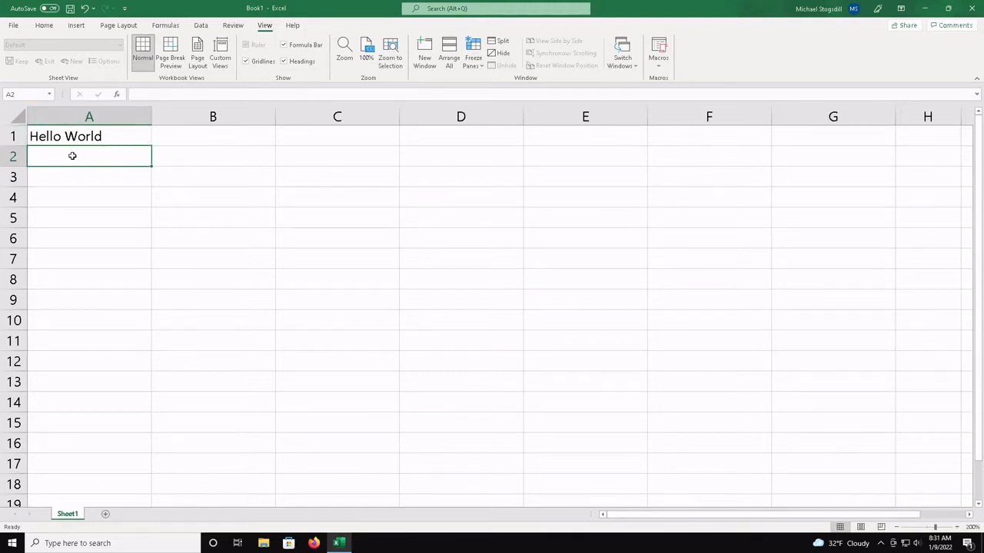
# Enter the numbers 78.54 in cell B1 and 54.23 in cell B2
pyautogui.click(195, 136)
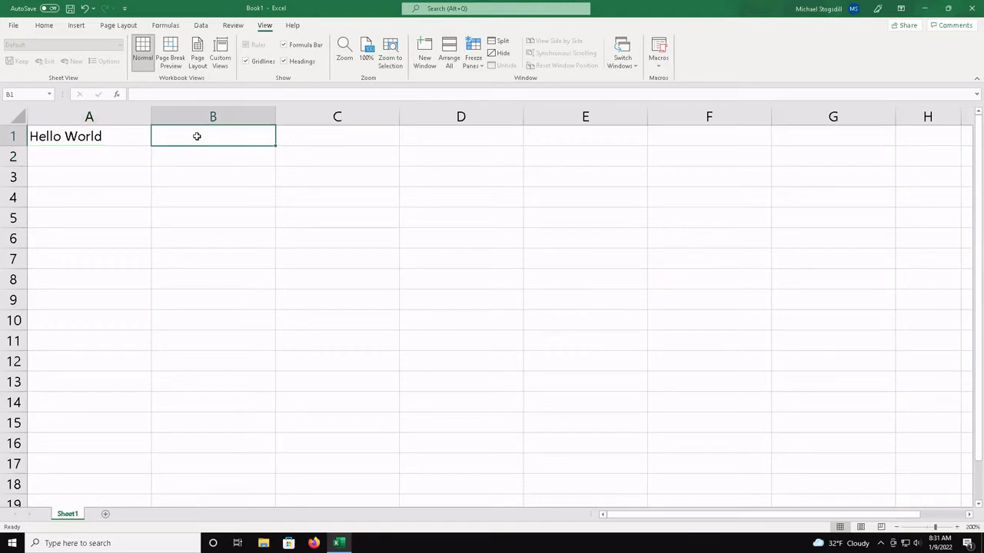
pyautogui.write('78')
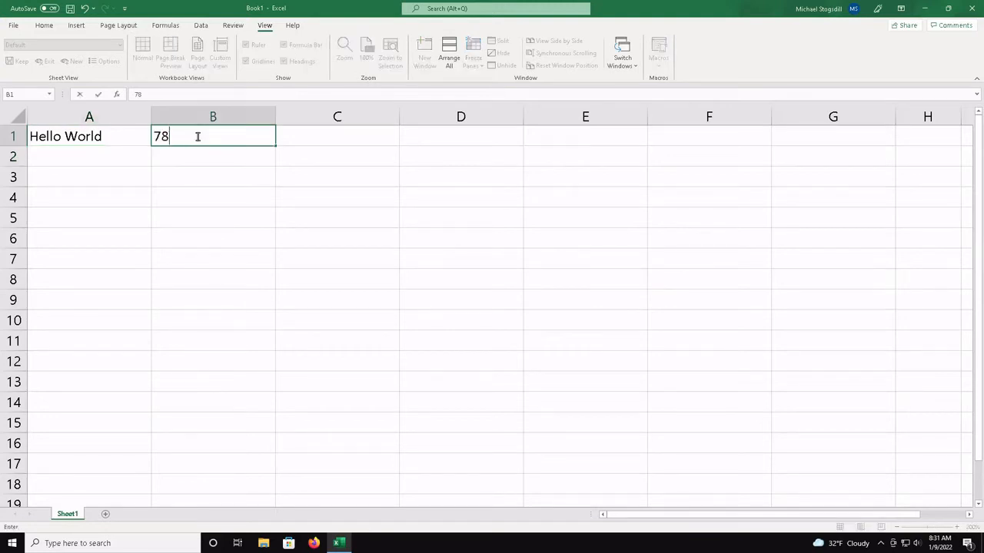
pyautogui.write('.54')
pyautogui.press('Return')
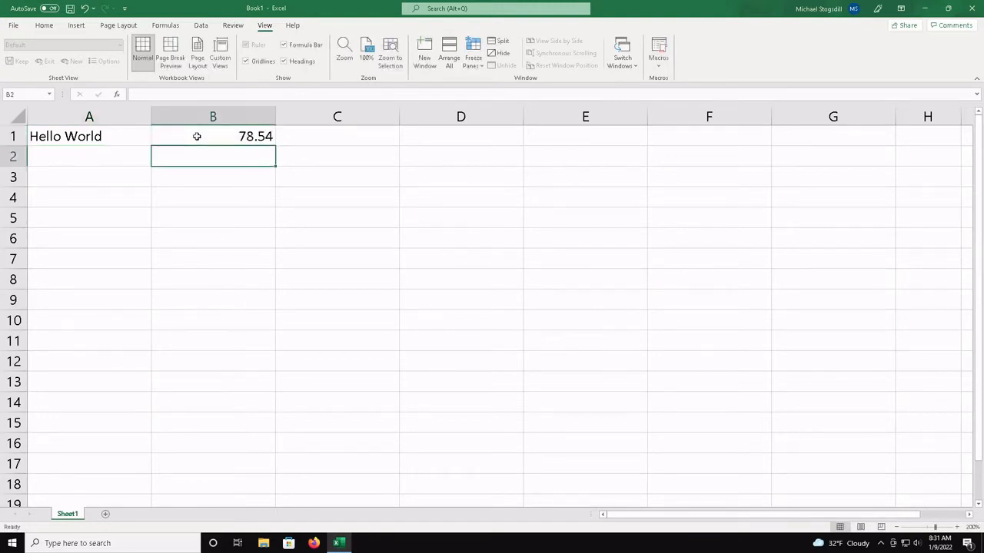
pyautogui.click(197, 136)
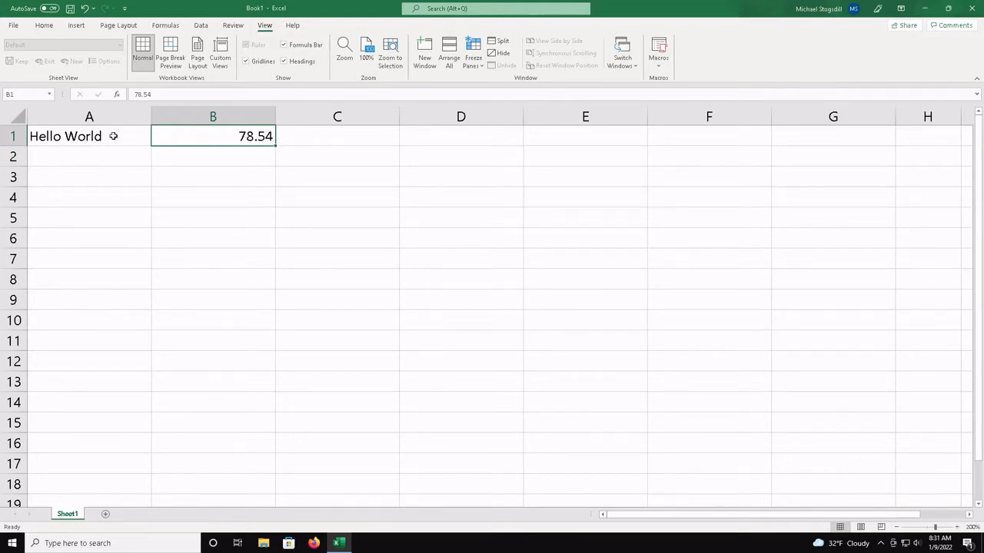
pyautogui.click(228, 178)
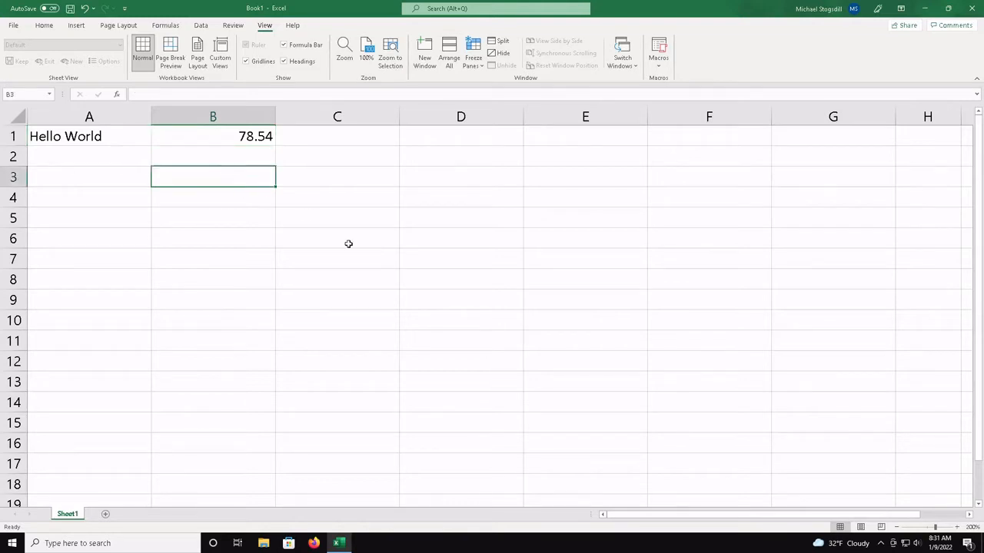
pyautogui.click(259, 152)
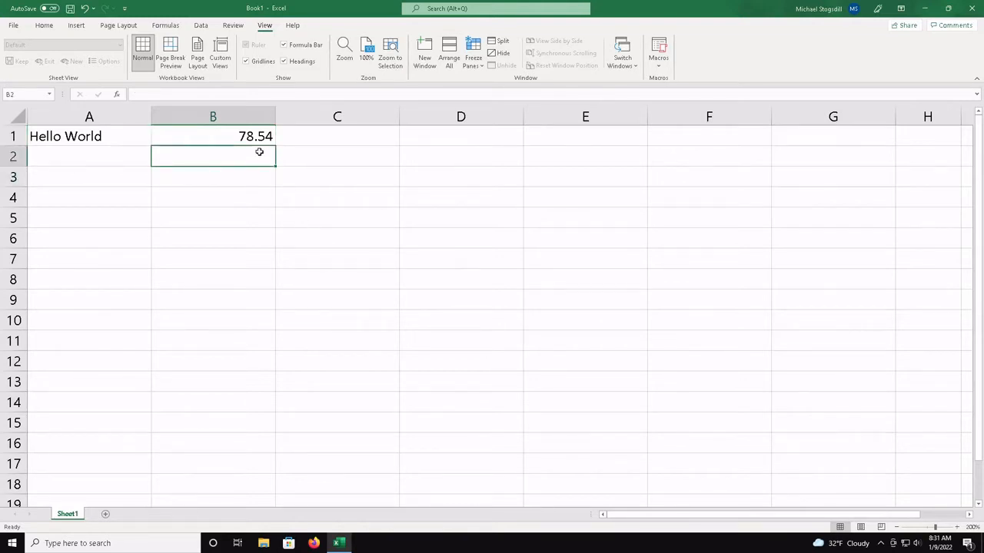
pyautogui.write('54.23')
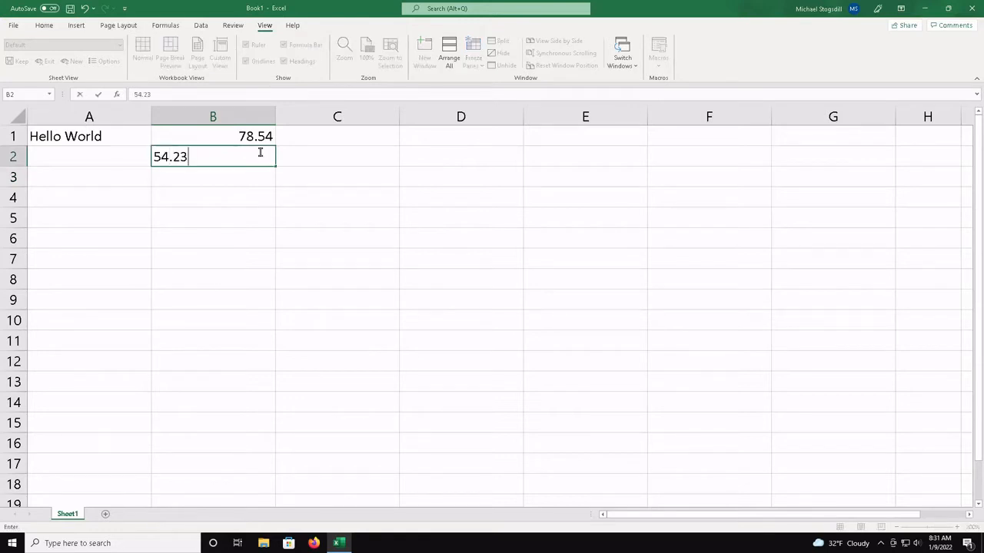
pyautogui.press('Return')
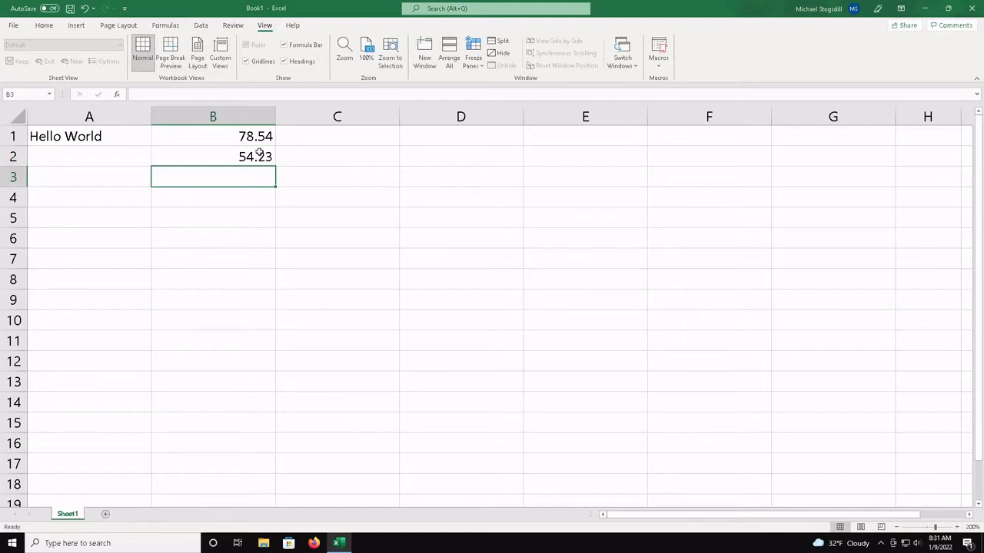
# Add the two numbers in cell B3 with the formula =B1+B2
pyautogui.write('=')
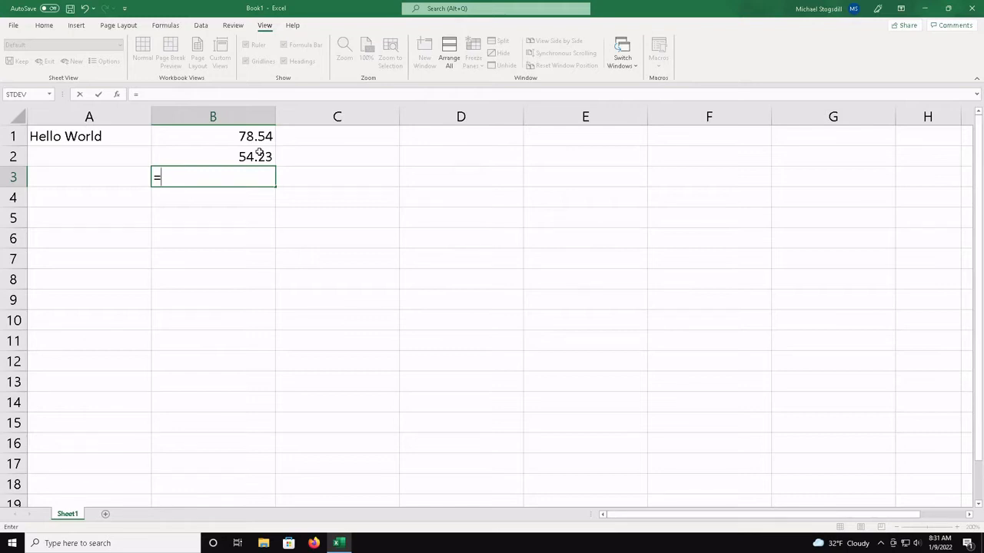
pyautogui.write('B')
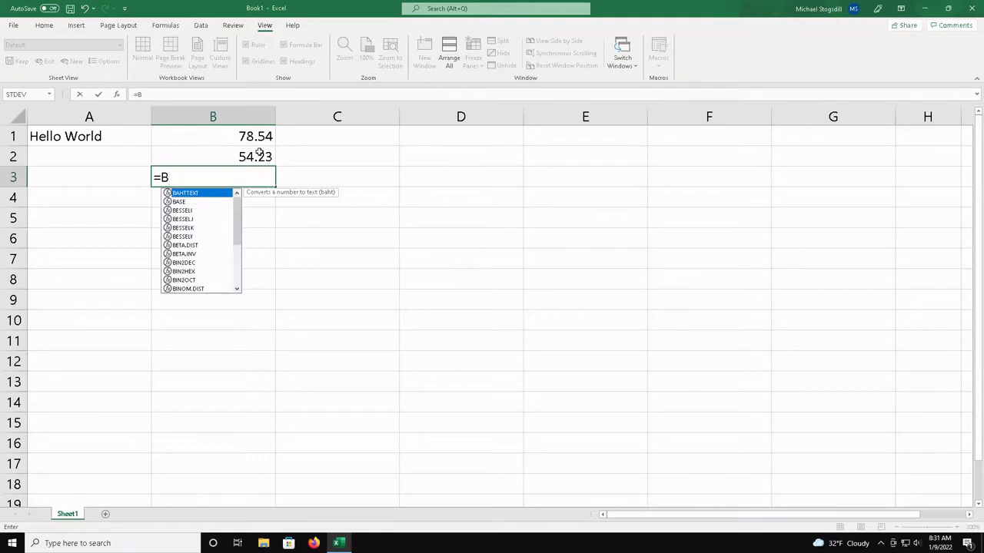
pyautogui.write('1')
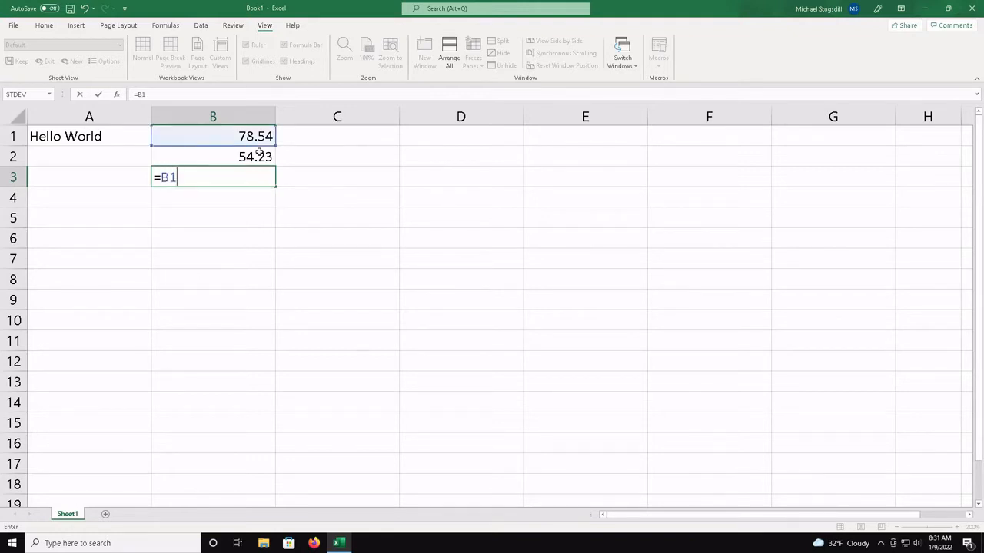
pyautogui.write('+B2')
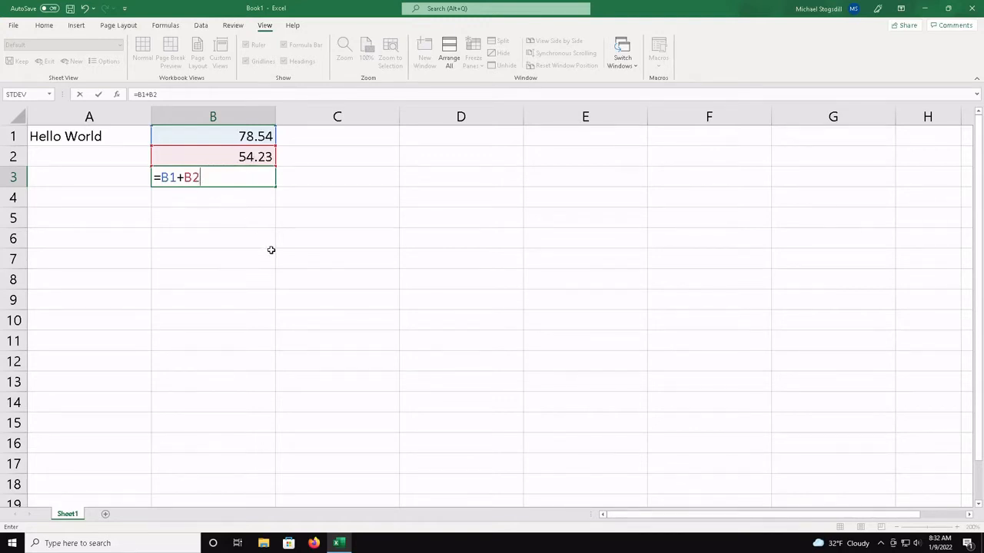
pyautogui.press('Return')
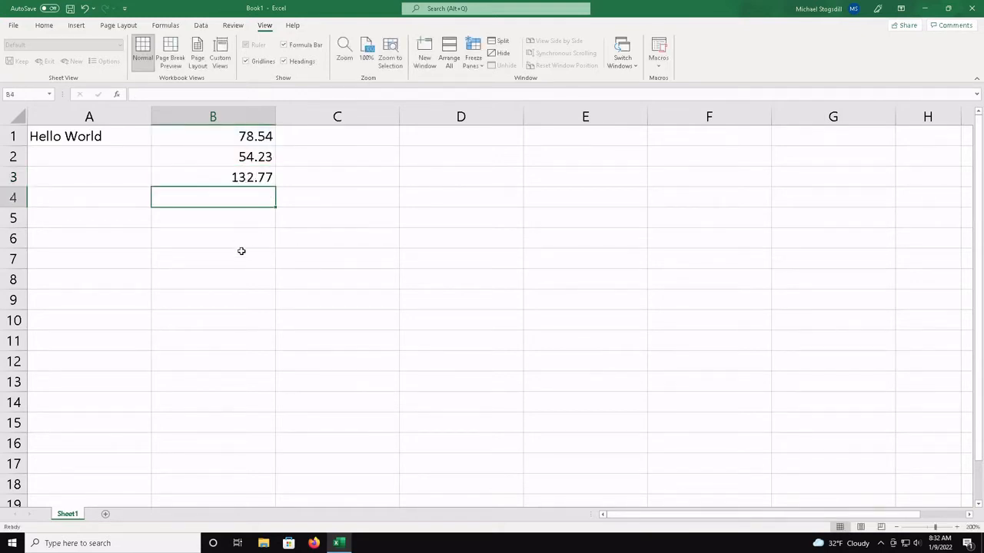
# Subtract the second number from the first in cell B4 with the formula =B1-B2
pyautogui.doubleClick(254, 198)
pyautogui.write('=')
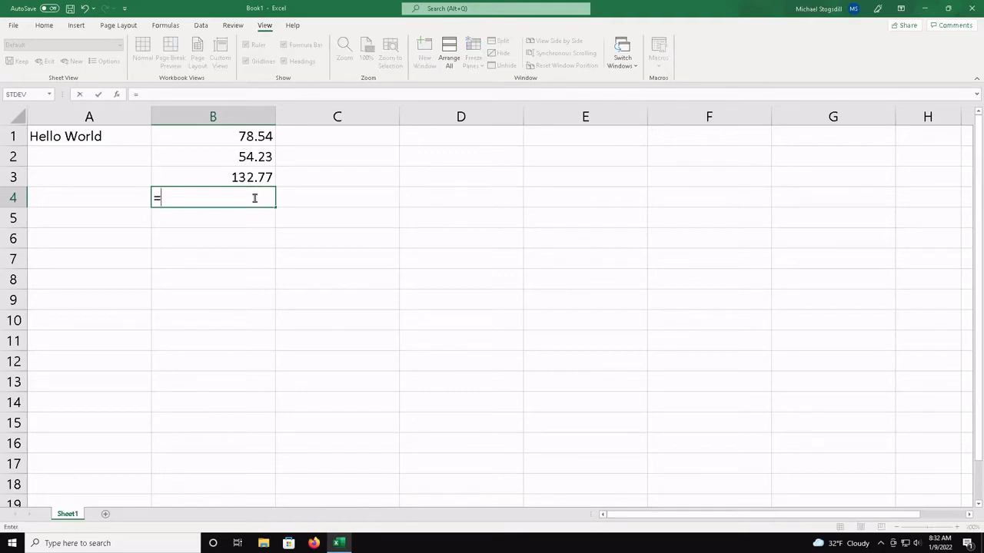
pyautogui.click(252, 139)
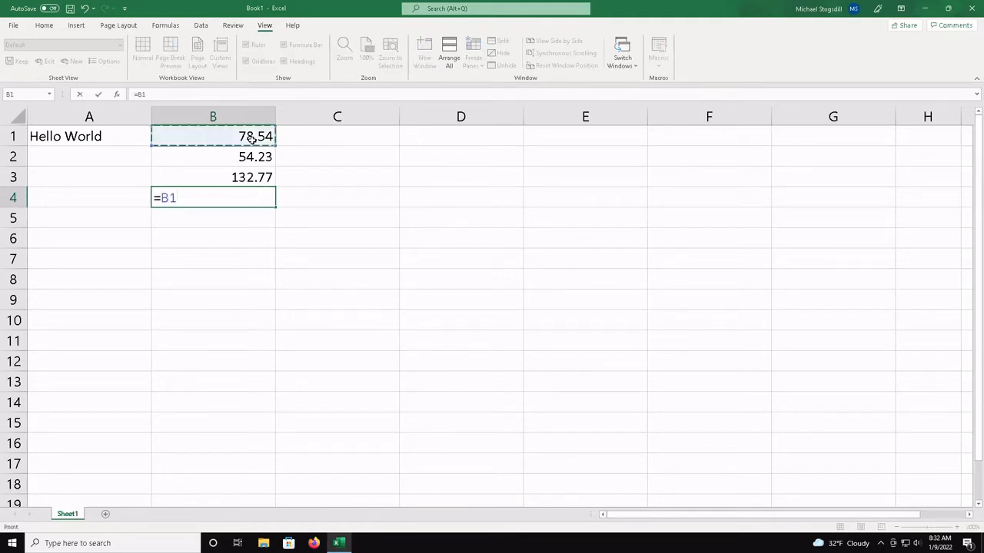
pyautogui.write('-')
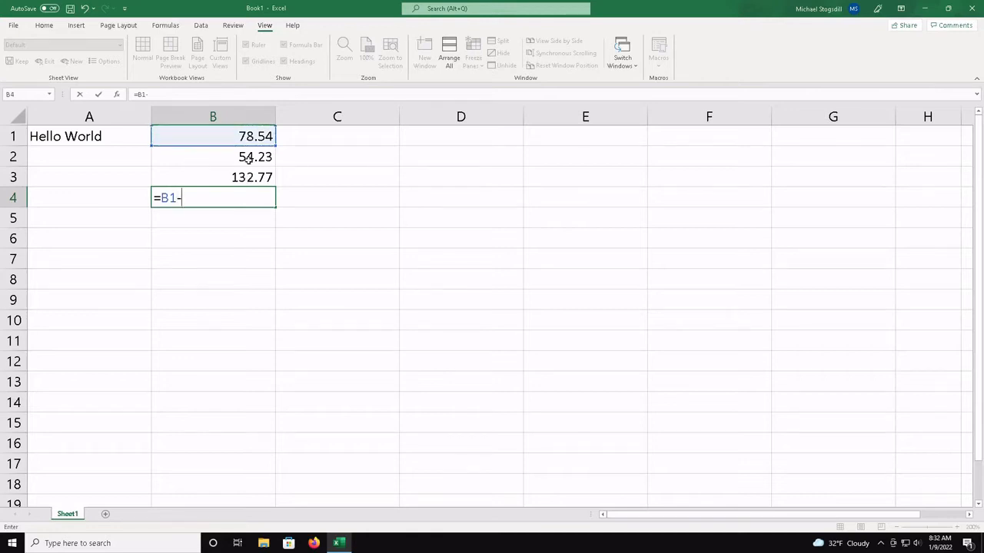
pyautogui.click(248, 159)
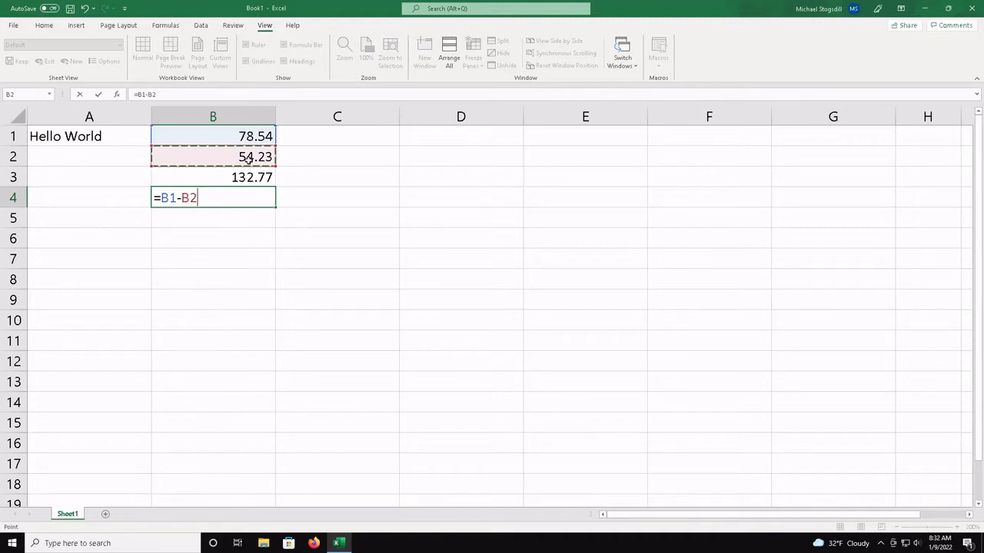
pyautogui.press('Return')
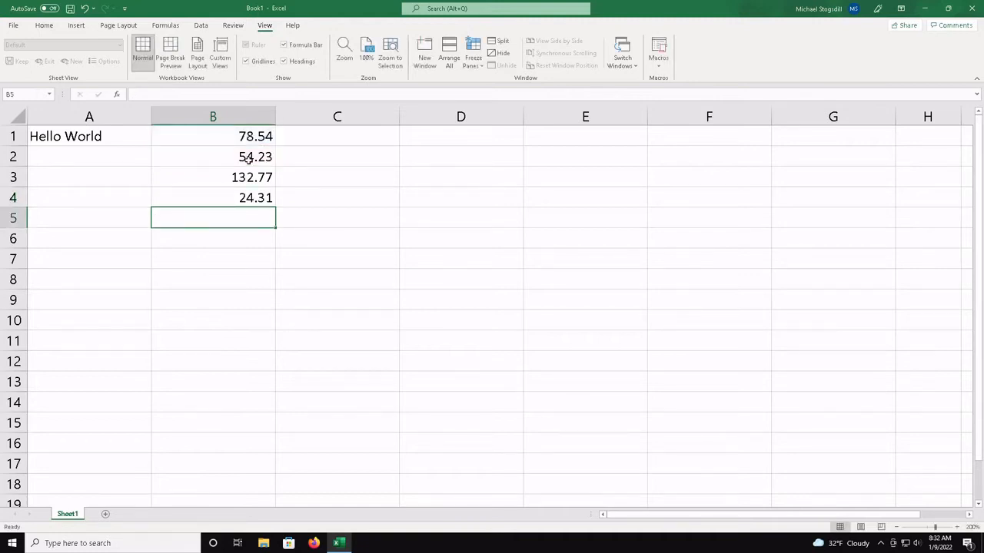
# Clear the contents of the range A1:B4
pyautogui.press('Up')
pyautogui.press('Up')
pyautogui.press('Up')
pyautogui.press('Up')
pyautogui.press('Down')
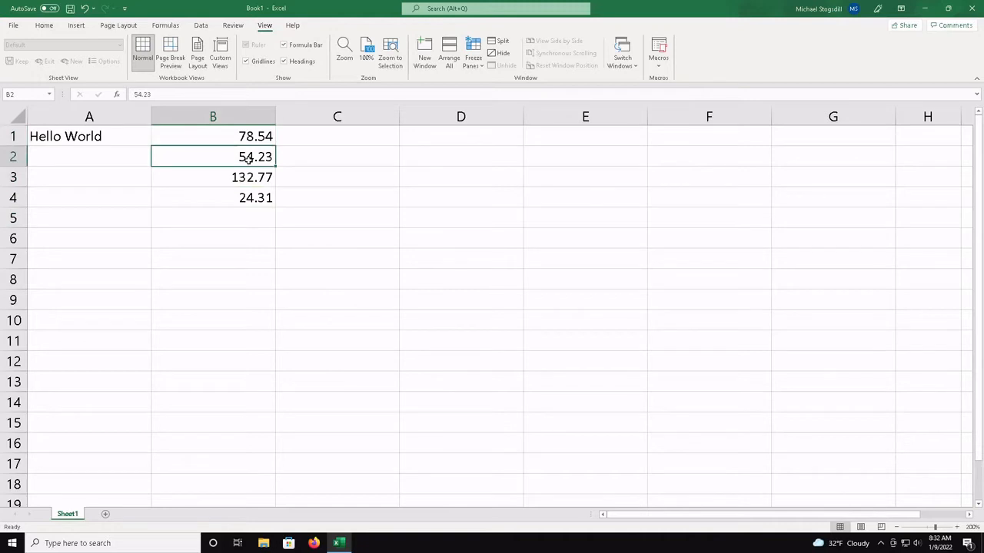
pyautogui.press('Down')
pyautogui.press('Down')
pyautogui.hotkey('shift', 'Up')
pyautogui.hotkey('shift', 'Up')
pyautogui.hotkey('shift', 'Up')
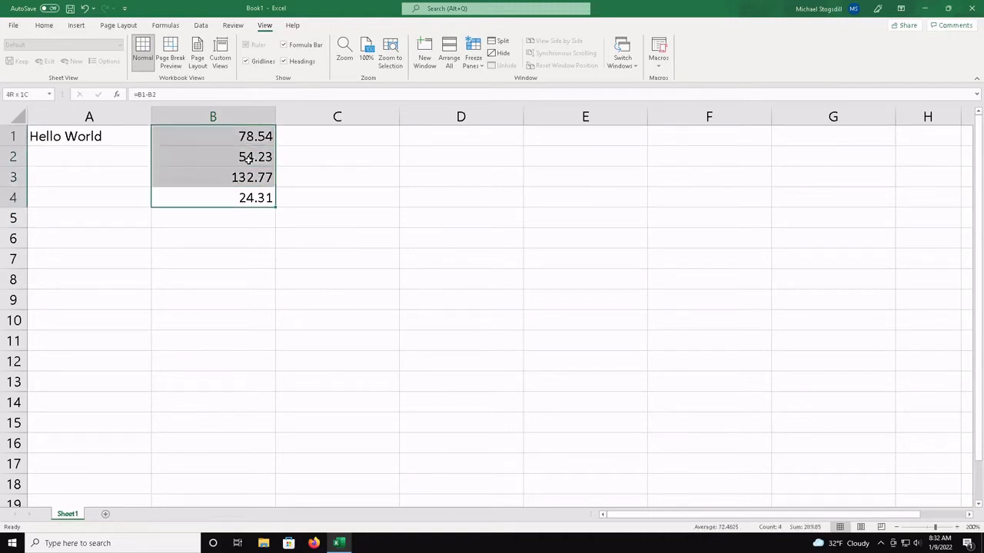
pyautogui.hotkey('shift', 'Left')
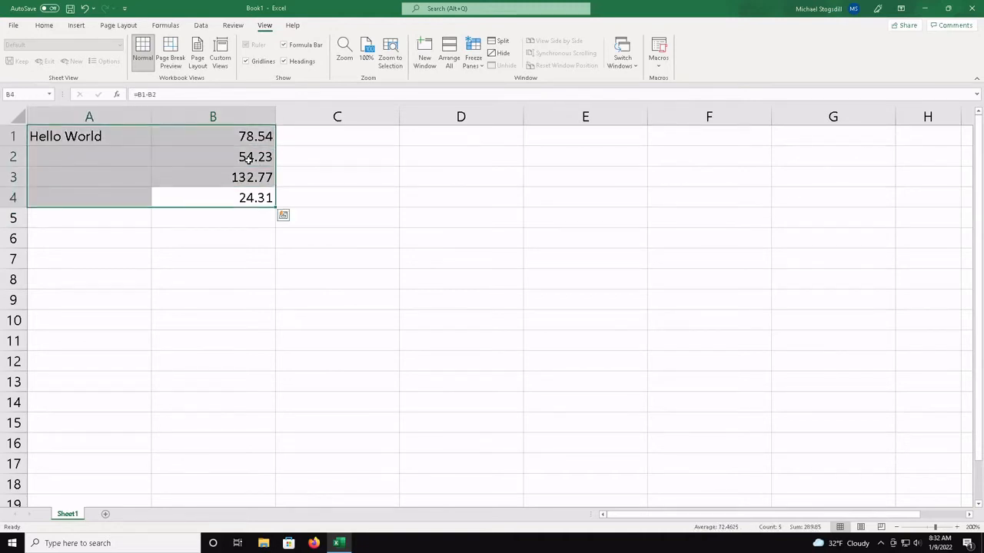
pyautogui.press('Delete')
pyautogui.click(231, 215)
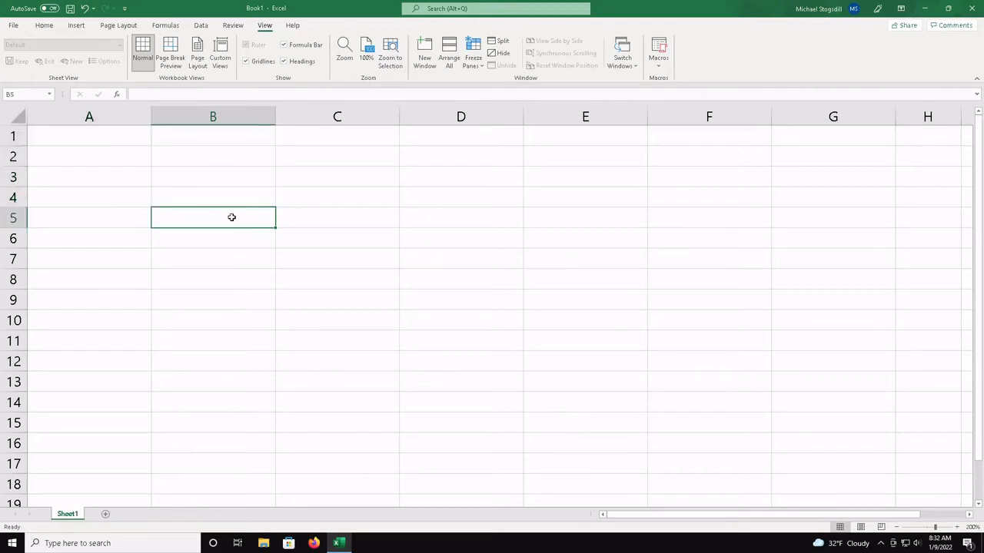
# Open Insert Function for cell A1, list the functions of all categories and look up the description of CONVERT
pyautogui.click(104, 135)
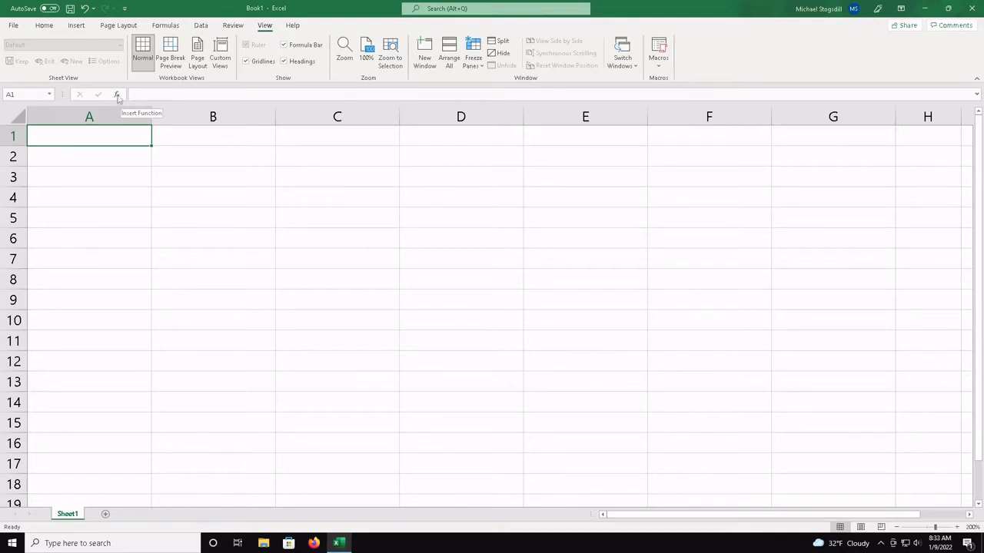
pyautogui.click(116, 94)
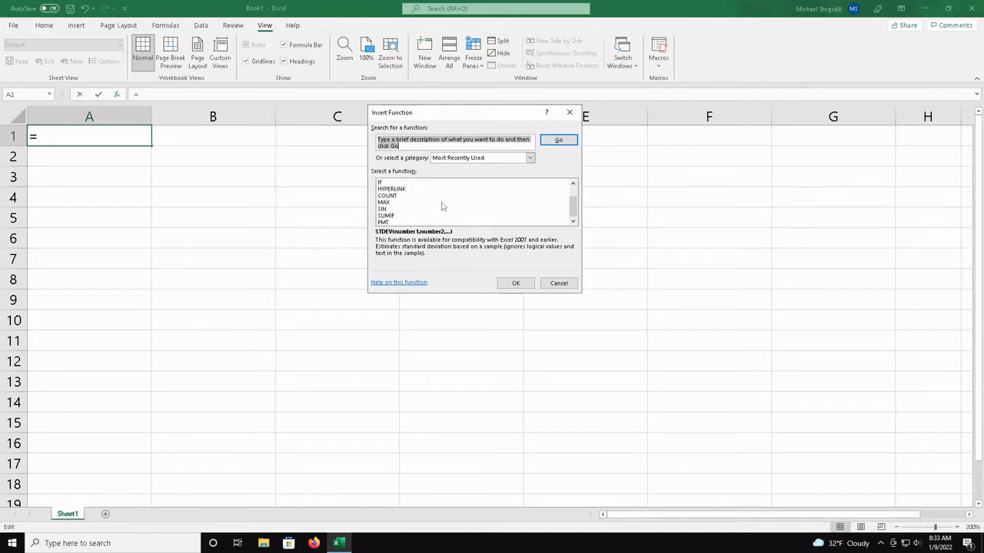
pyautogui.click(529, 158)
pyautogui.click(486, 176)
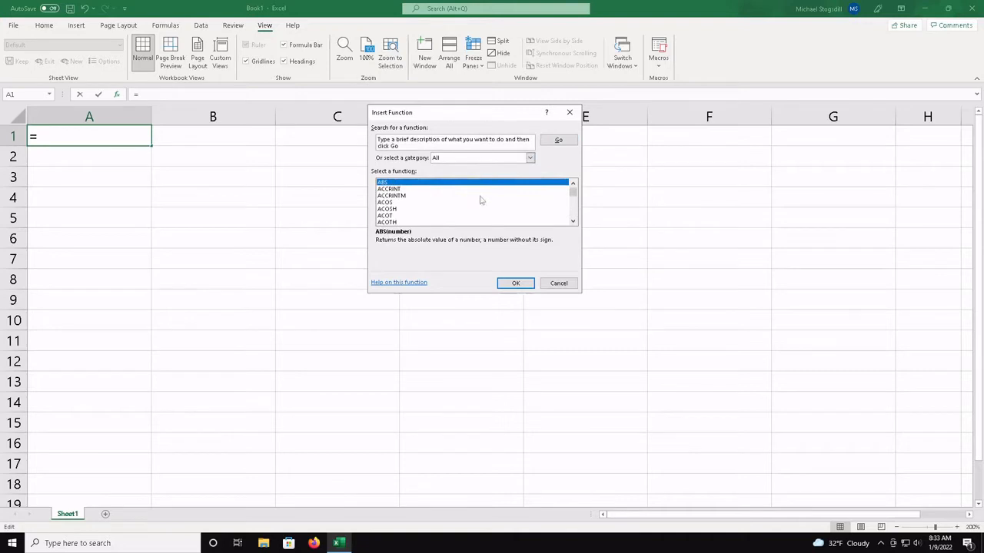
pyautogui.scroll(-8, 481, 200)
pyautogui.scroll(-13, 480, 200)
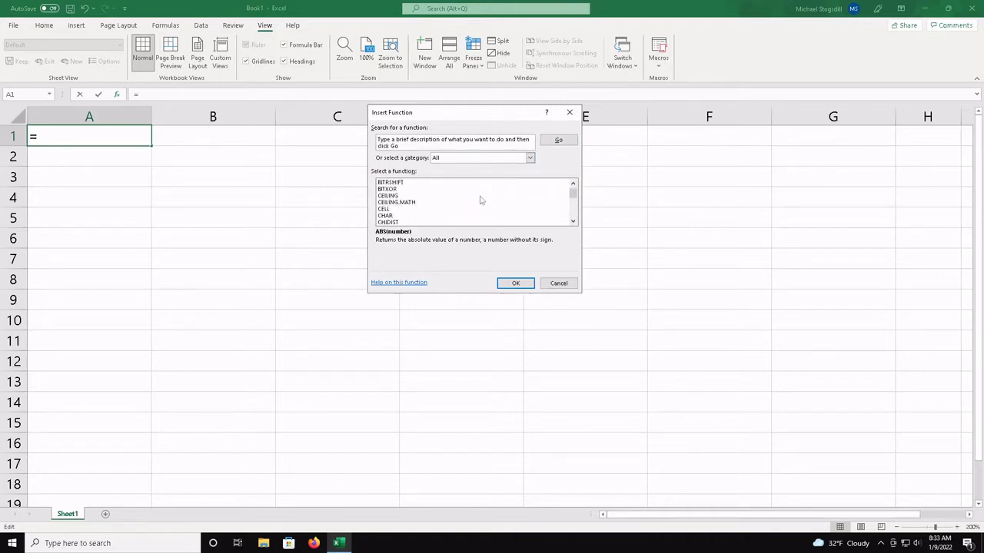
pyautogui.scroll(-3, 480, 200)
pyautogui.click(429, 203)
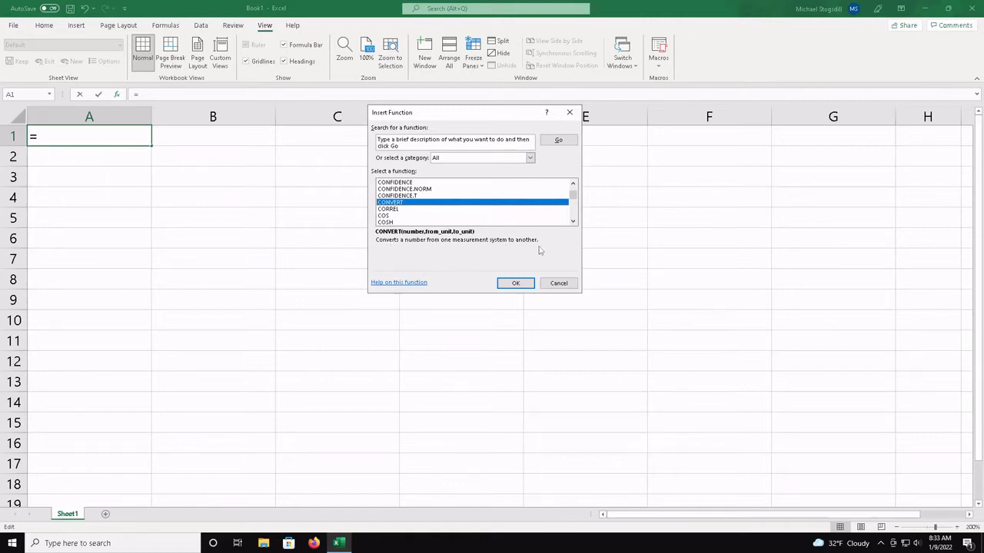
# Browse further down the full function list, look up the description of DCOUNT, and close Insert Function without inserting anything
pyautogui.scroll(-2, 459, 209)
pyautogui.scroll(-6, 459, 209)
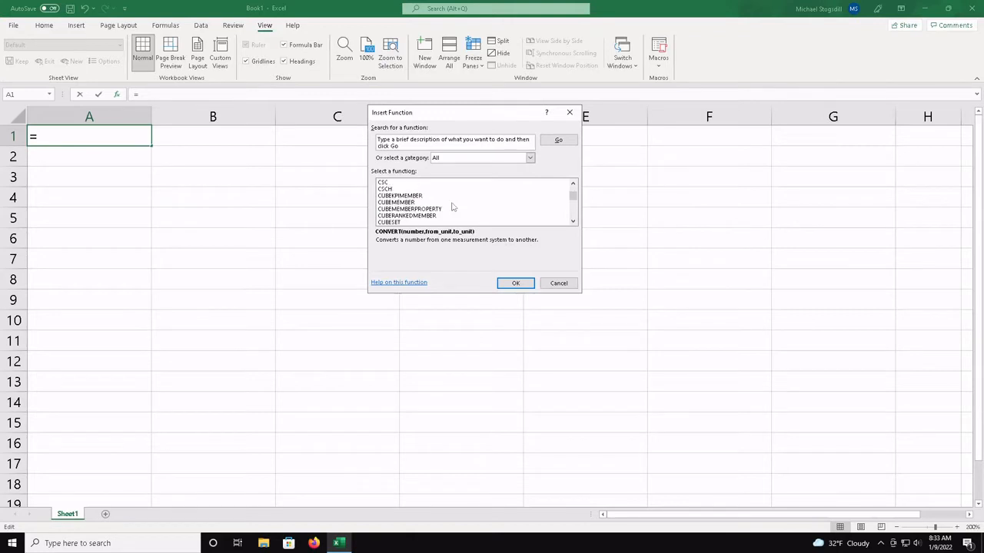
pyautogui.click(454, 203)
pyautogui.scroll(-5, 453, 206)
pyautogui.click(454, 203)
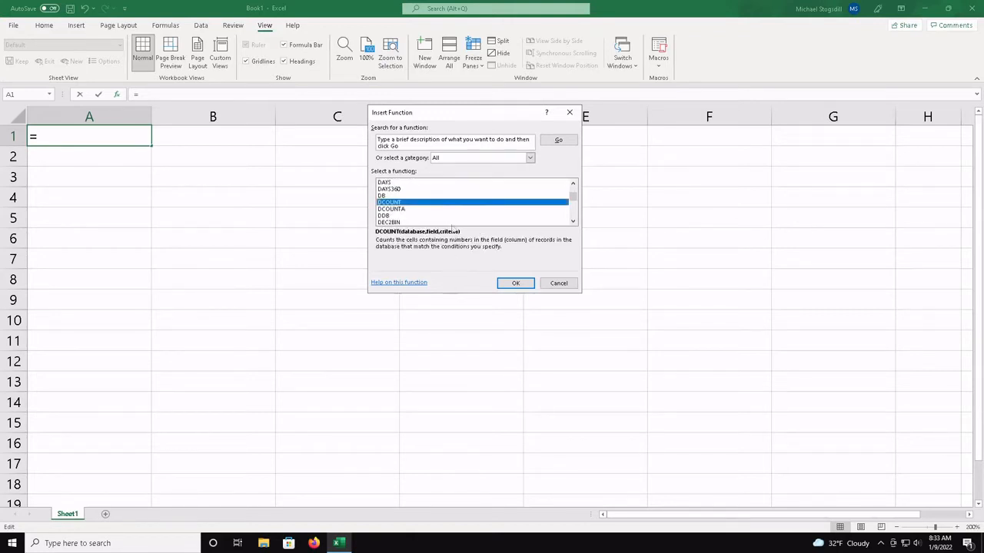
pyautogui.scroll(-8, 452, 197)
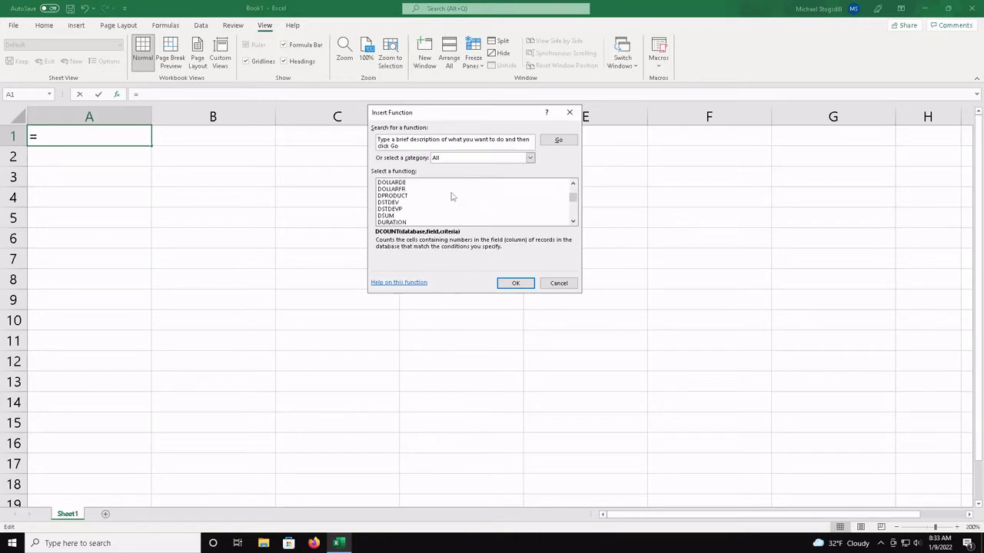
pyautogui.scroll(-3, 452, 197)
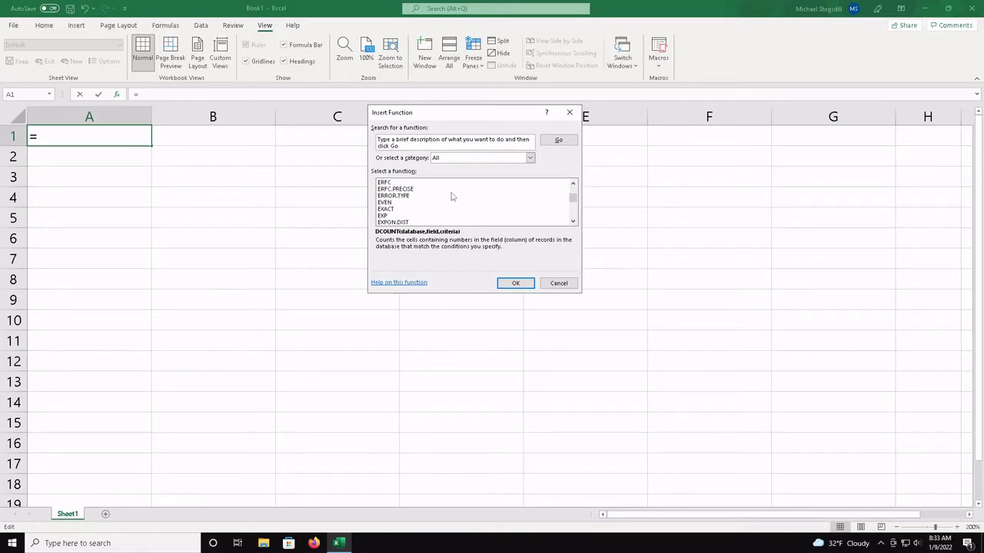
pyautogui.click(559, 282)
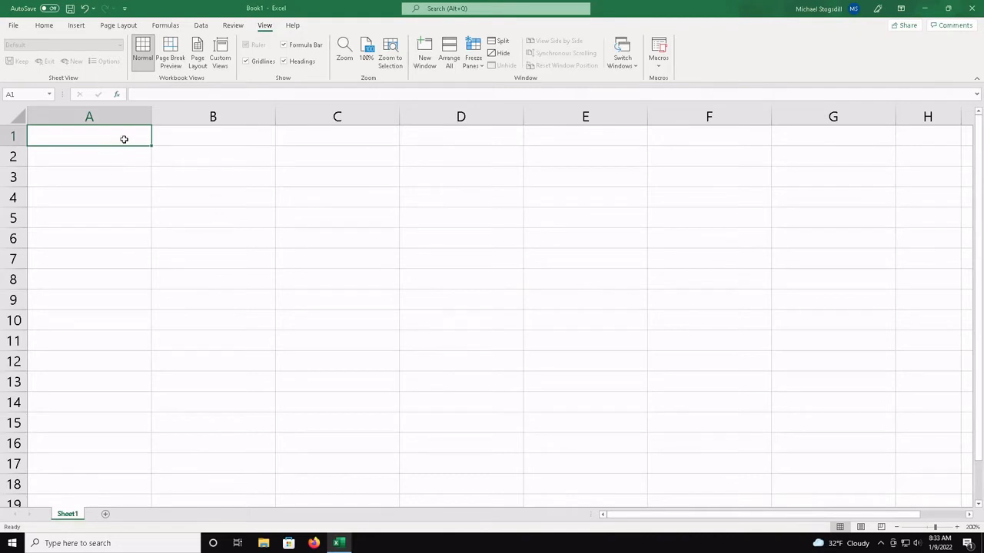
# Open Format Cells for the range A1:B8, review its alignment and text control options, and close it without changing any setting
pyautogui.moveTo(124, 139); pyautogui.dragTo(205, 272)
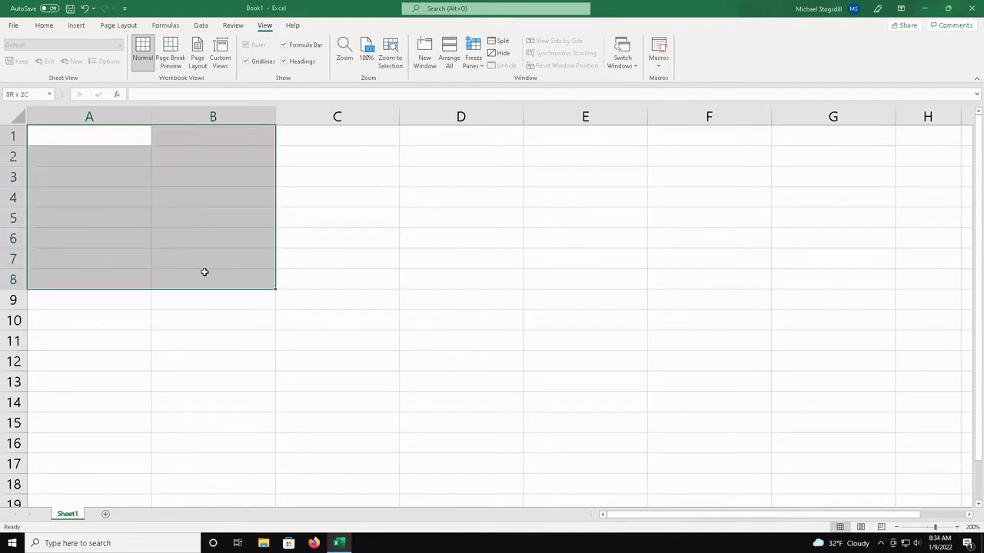
pyautogui.rightClick(208, 287)
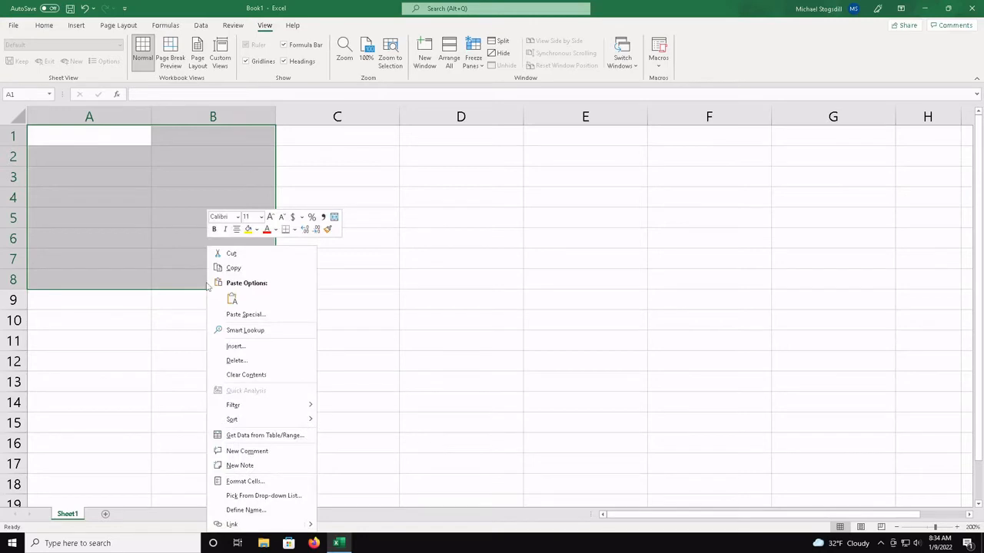
pyautogui.click(245, 481)
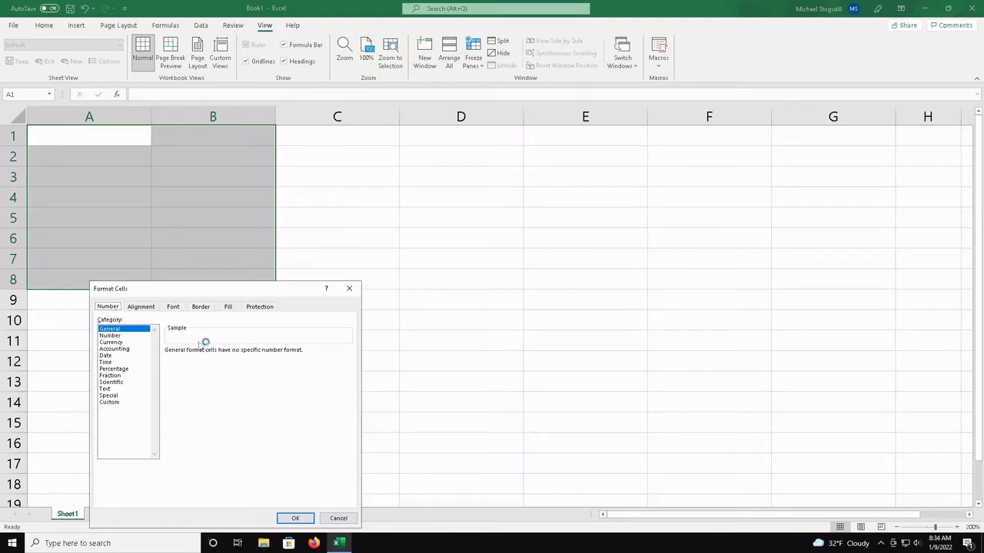
pyautogui.click(153, 309)
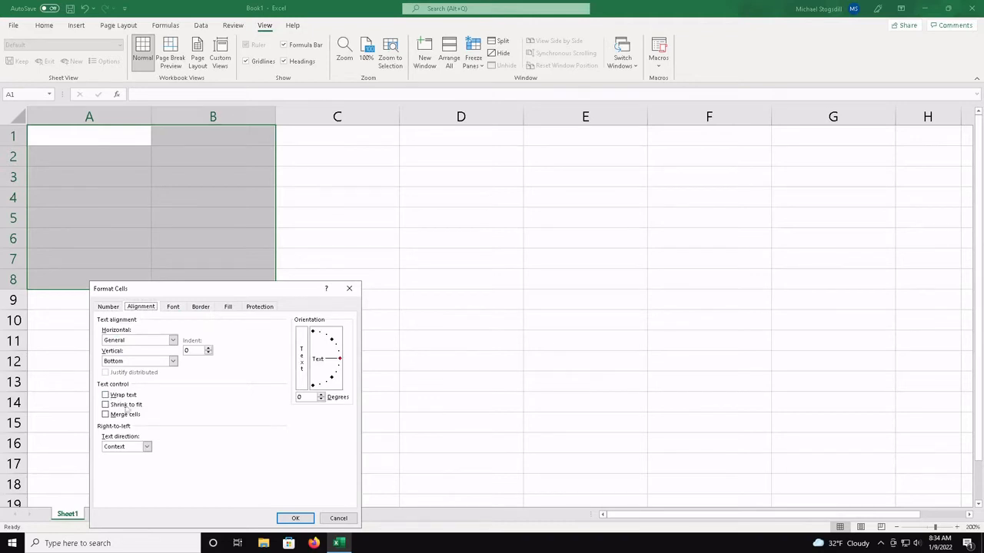
pyautogui.click(296, 519)
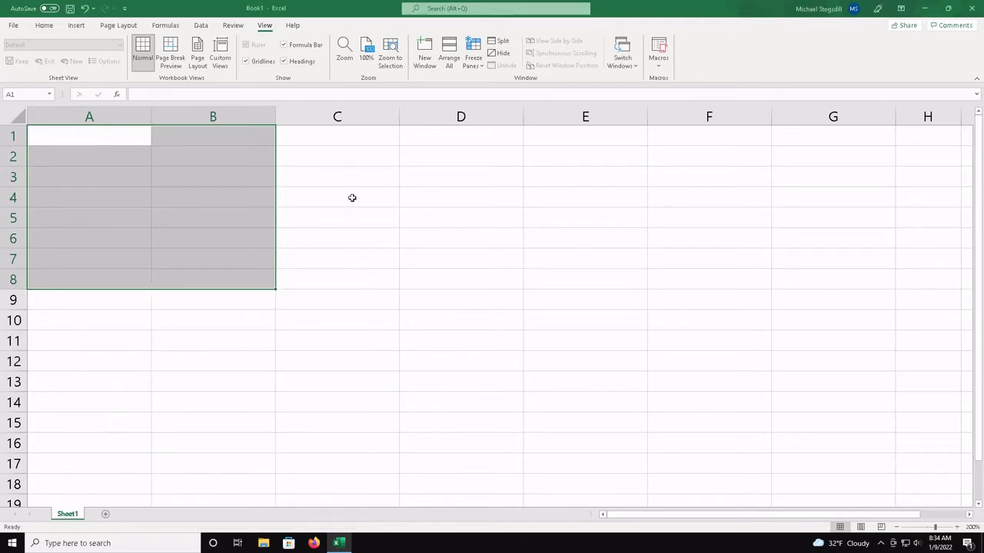
# Enter the text "Chemistry IS SUPER AWESOME. It IS MY FAVORITE CLASS." in cell C1
pyautogui.click(368, 140)
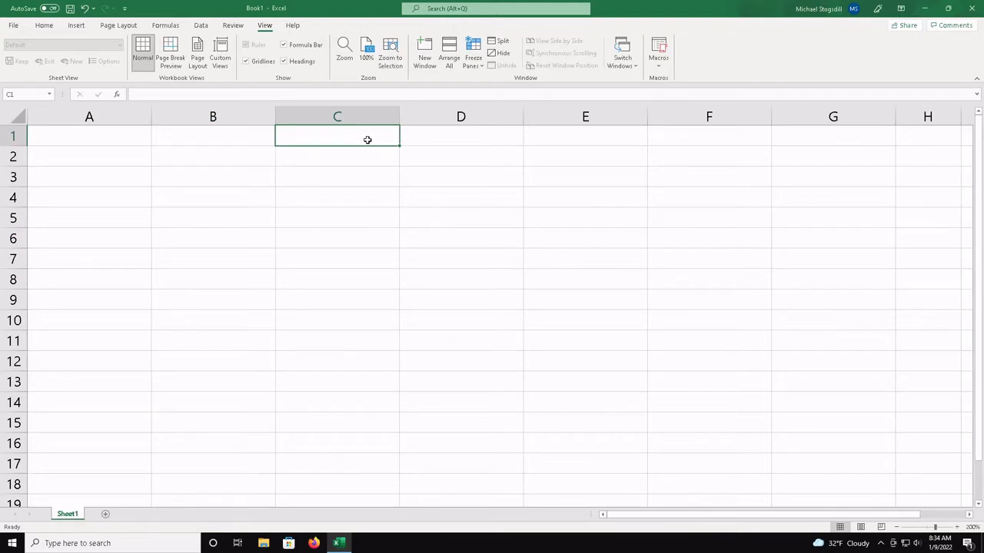
pyautogui.write('cHEMIST')
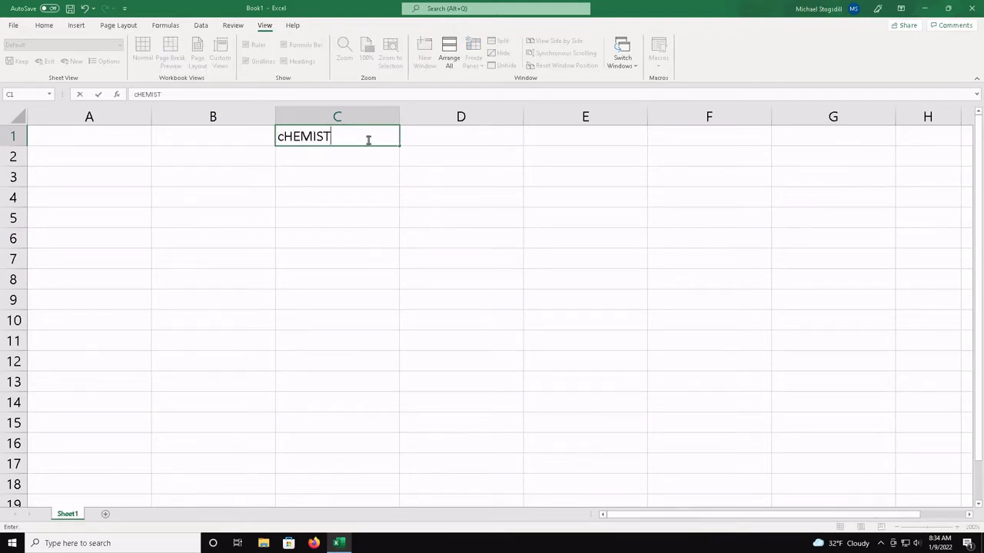
pyautogui.write('RY IS SUPE')
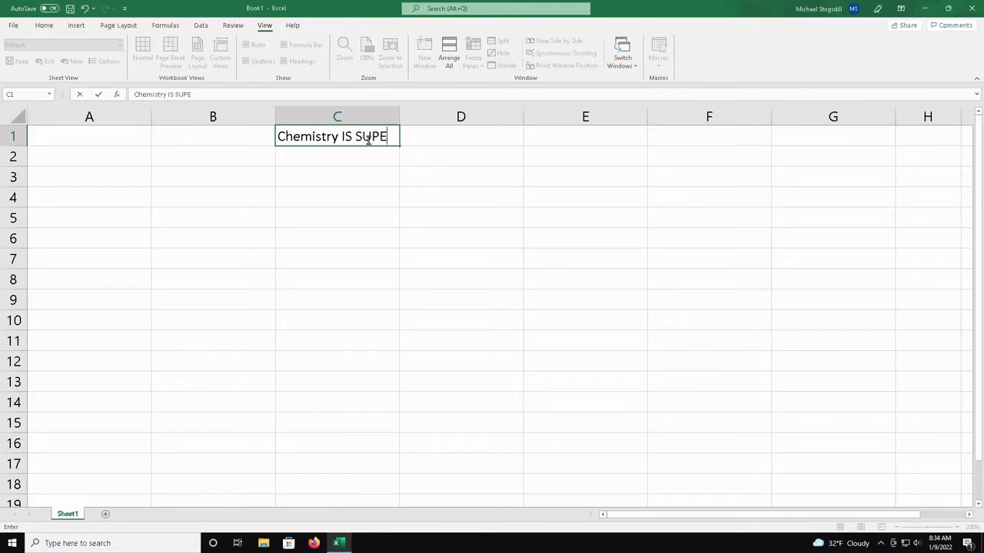
pyautogui.write('R AWESOME')
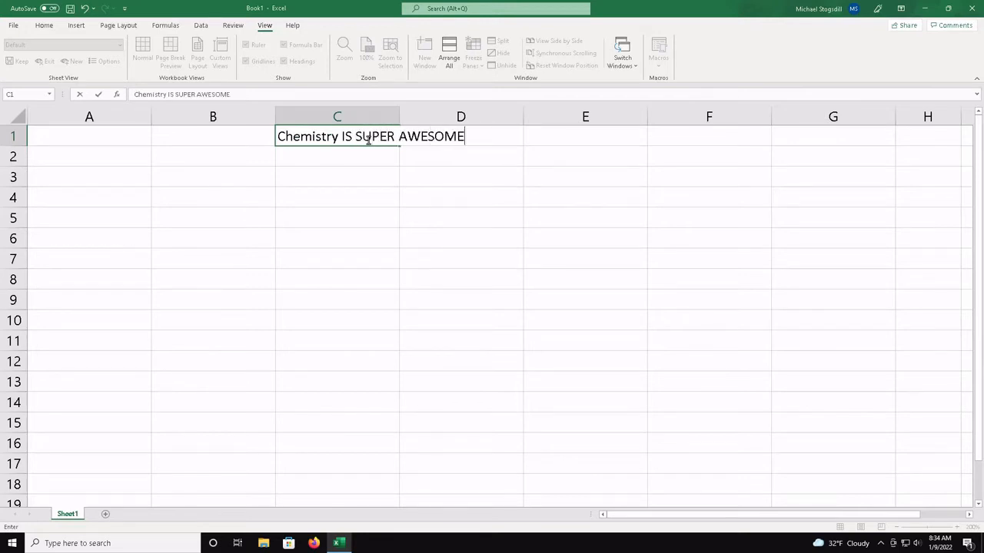
pyautogui.write('. iT ')
pyautogui.write('IS MY FAVORI')
pyautogui.write('TE CLASS.')
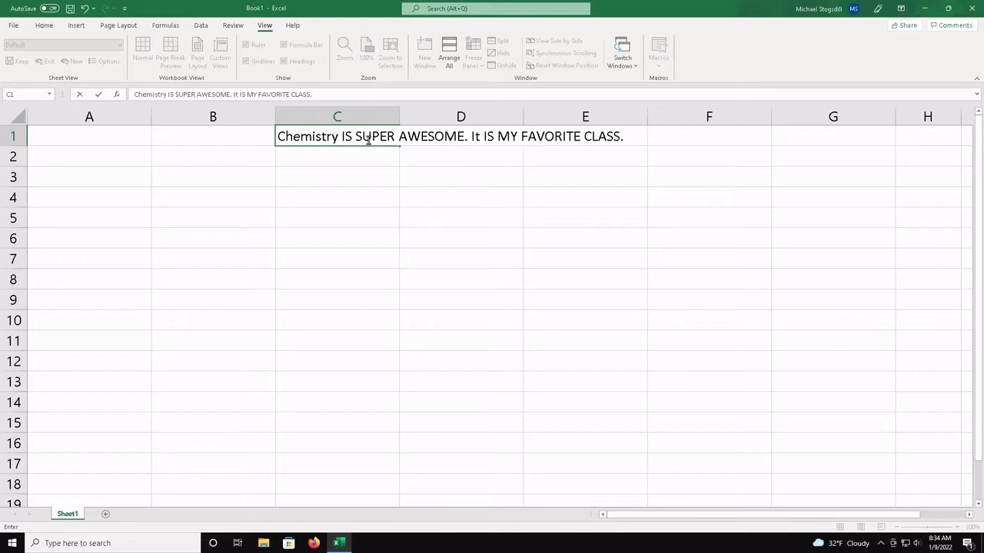
pyautogui.press('Return')
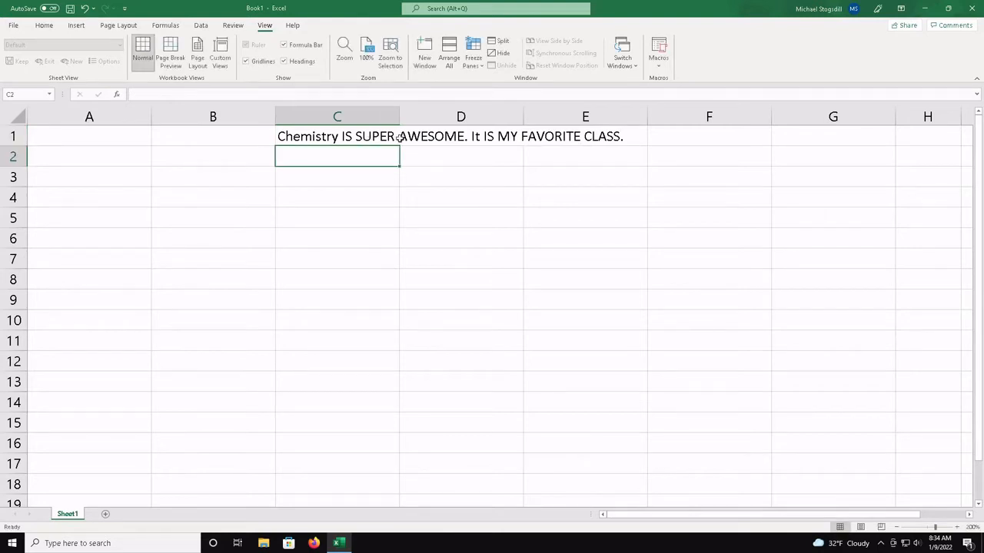
# Enter the number 45 in cell D1, beside the long sentence
pyautogui.click(440, 143)
pyautogui.click(576, 148)
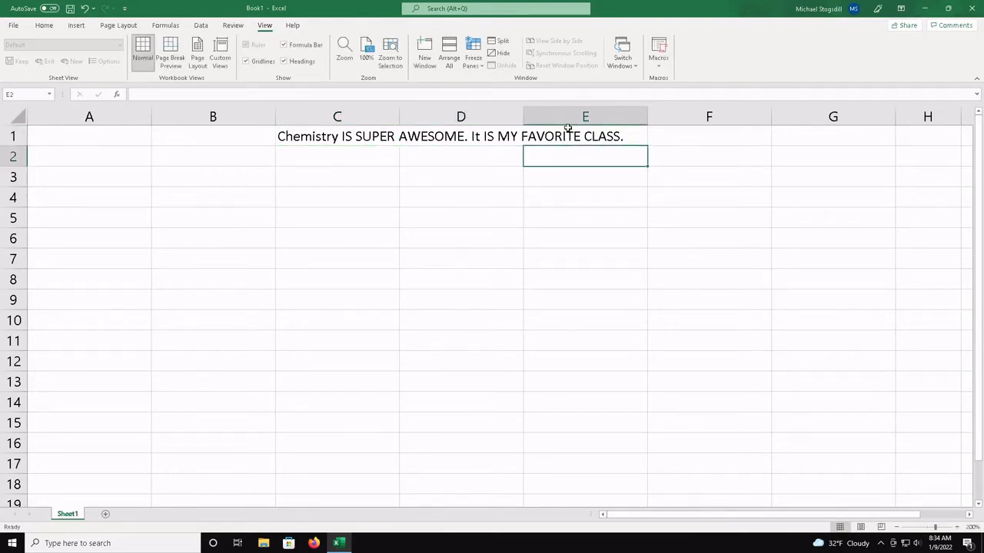
pyautogui.click(567, 129)
pyautogui.click(501, 141)
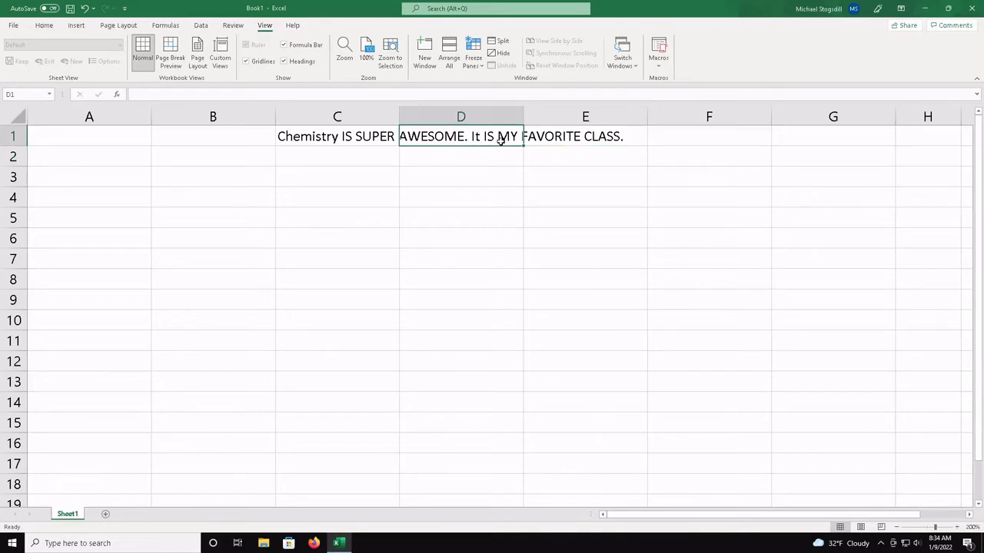
pyautogui.write('45')
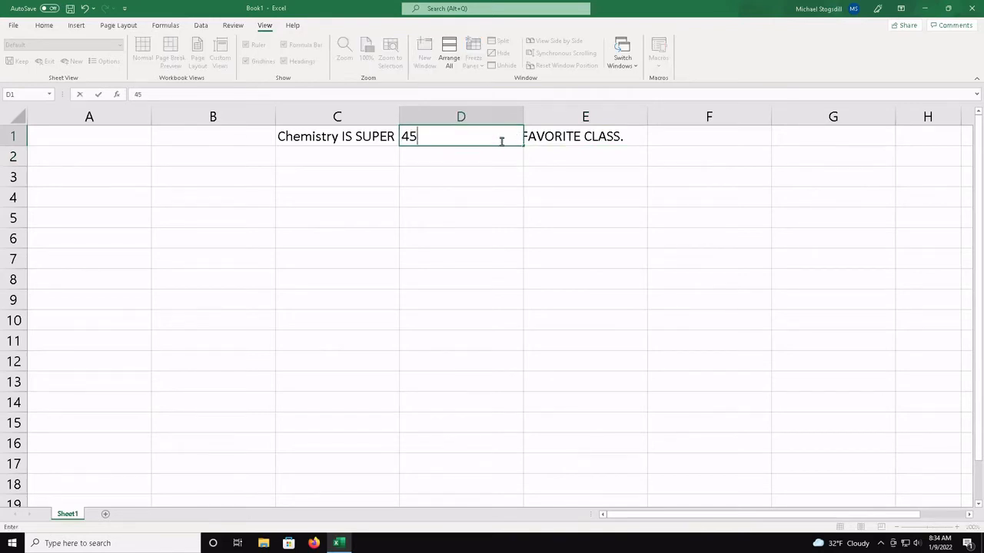
pyautogui.press('Return')
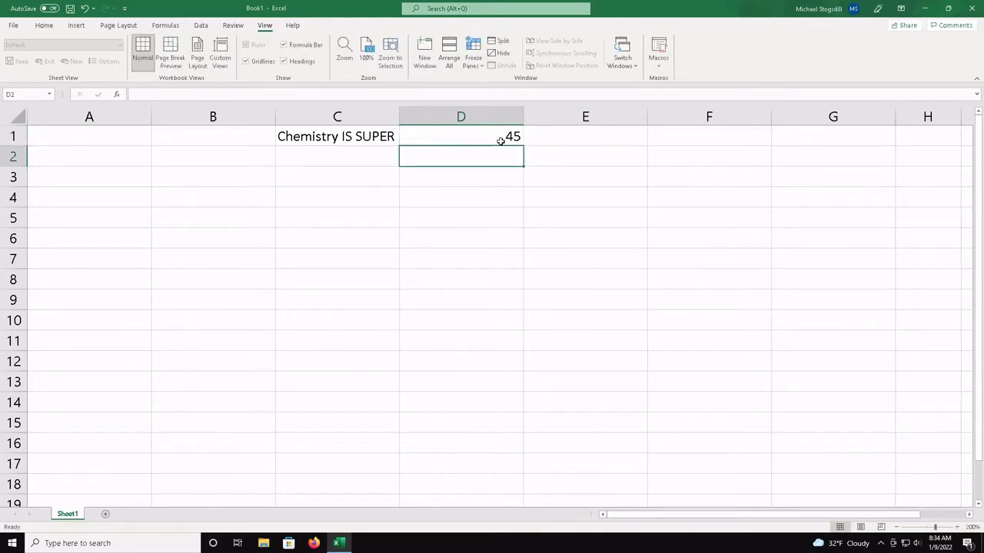
# Turn on Wrap text in the cell formatting of the sentence in C1
pyautogui.click(349, 134)
pyautogui.rightClick(348, 135)
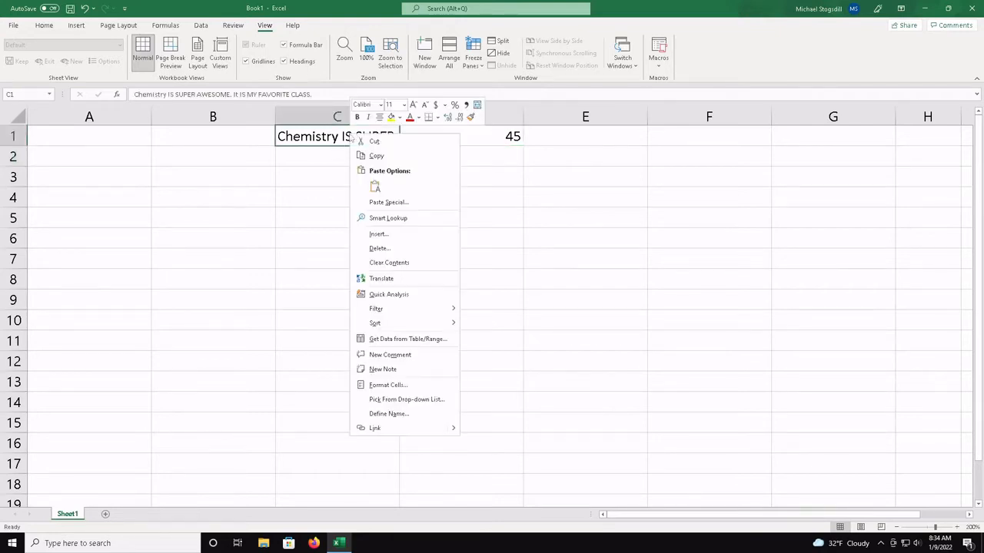
pyautogui.click(388, 385)
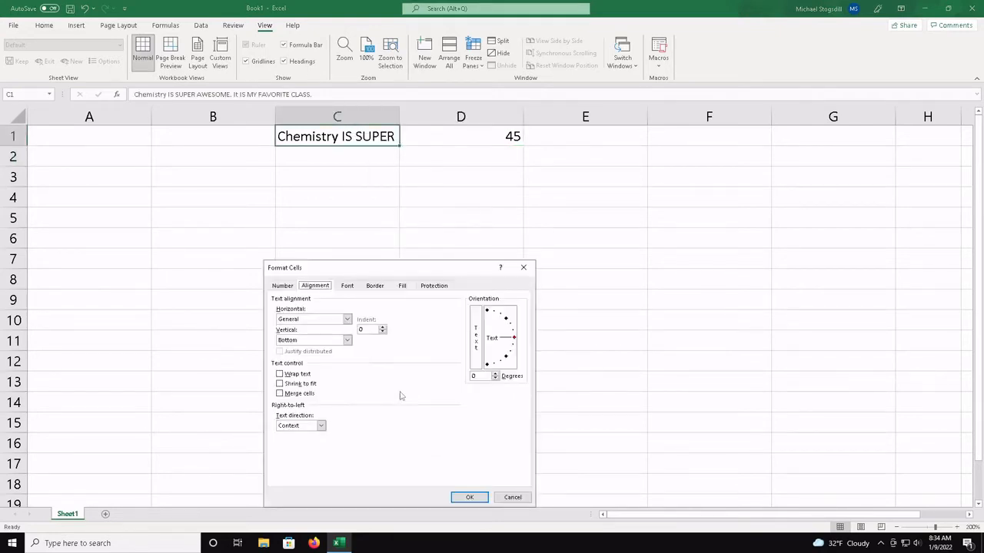
pyautogui.click(279, 374)
pyautogui.click(468, 497)
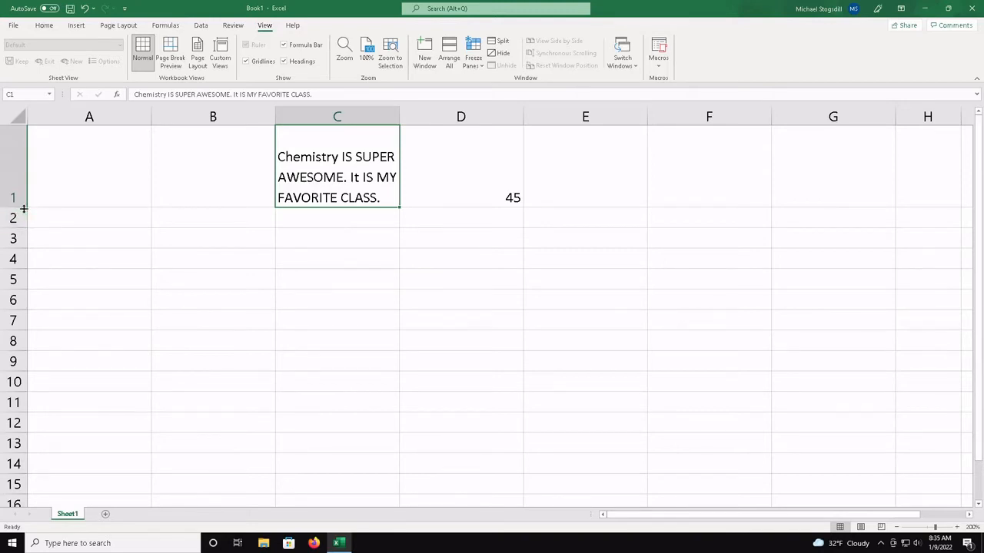
# Reduce the height of row 1 to fit the wrapped text and widen columns A through G slightly and equally
pyautogui.moveTo(20, 208); pyautogui.dragTo(21, 192)
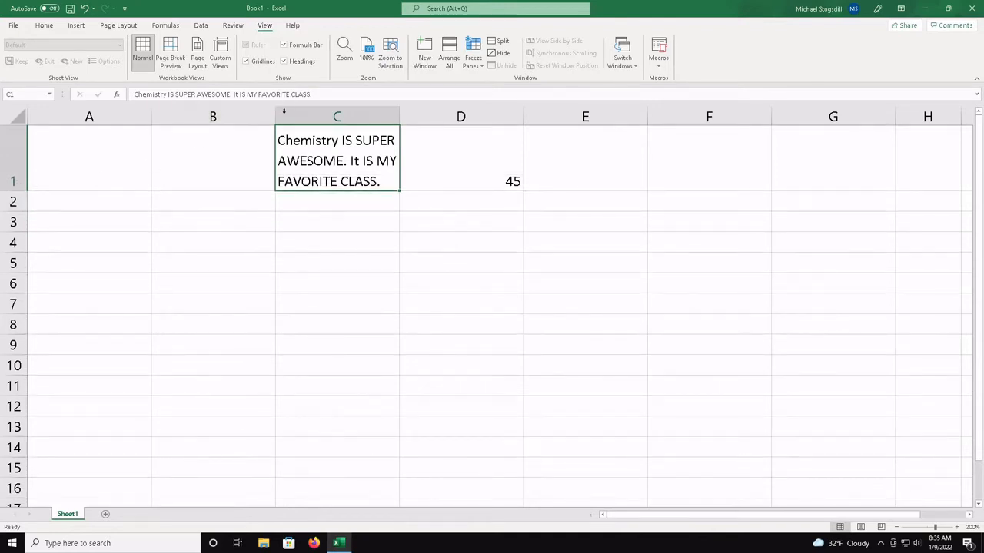
pyautogui.moveTo(276, 117)
pyautogui.mouseDown()
pyautogui.moveTo(255, 116)
pyautogui.moveTo(275, 116)
pyautogui.mouseUp()
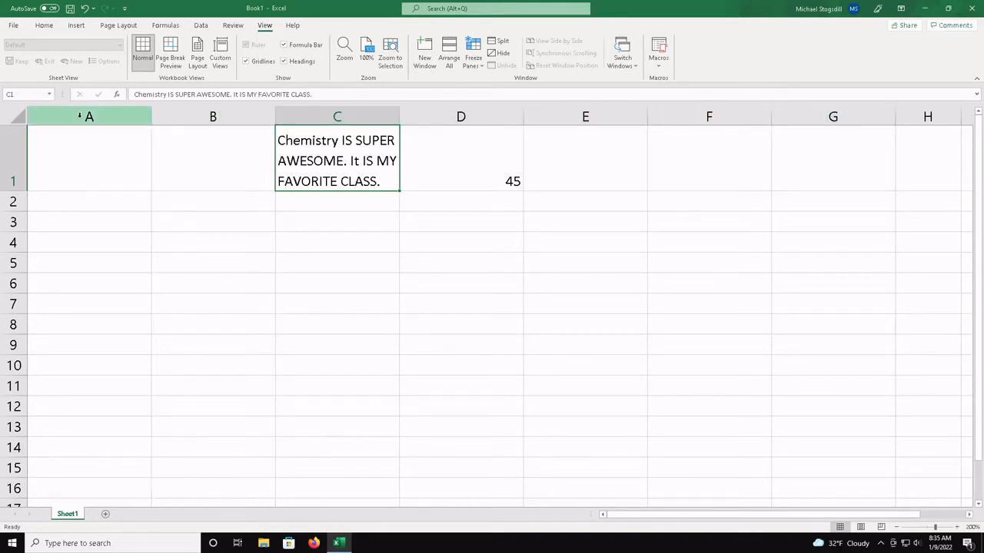
pyautogui.moveTo(79, 116)
pyautogui.mouseDown()
pyautogui.moveTo(861, 116)
pyautogui.moveTo(833, 113)
pyautogui.mouseUp()
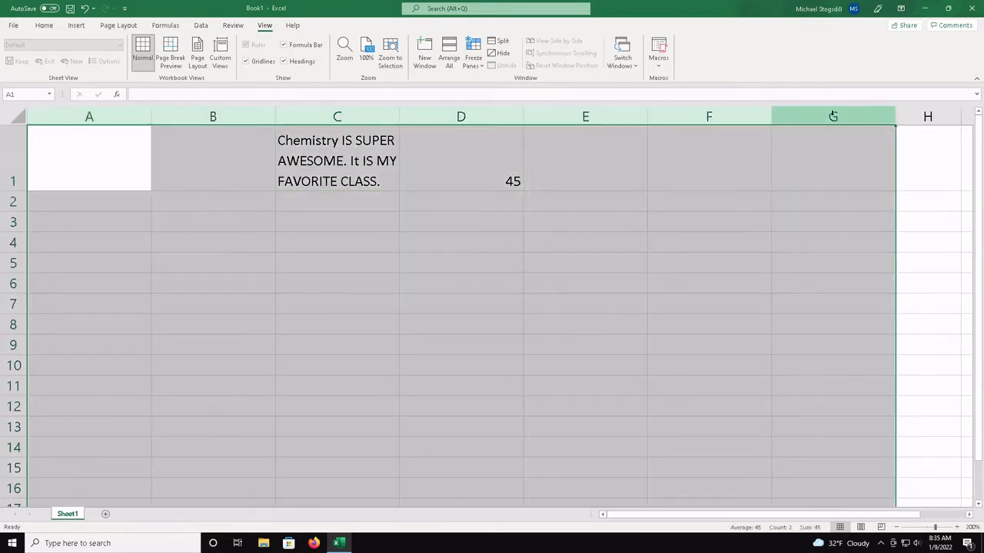
pyautogui.moveTo(771, 121); pyautogui.dragTo(781, 118)
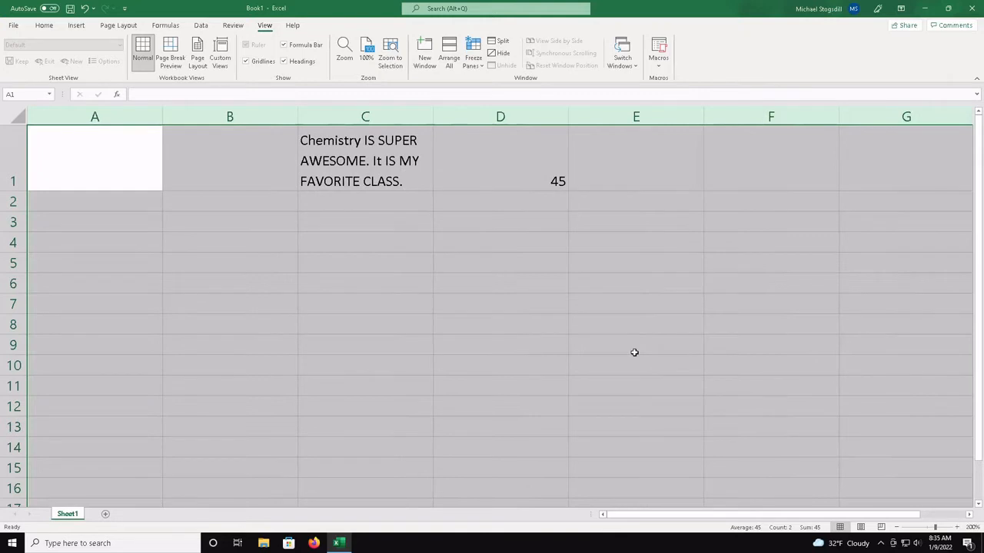
# Apply a thick solid outline border to cell C1 and deselect the cell to view it
pyautogui.click(353, 149)
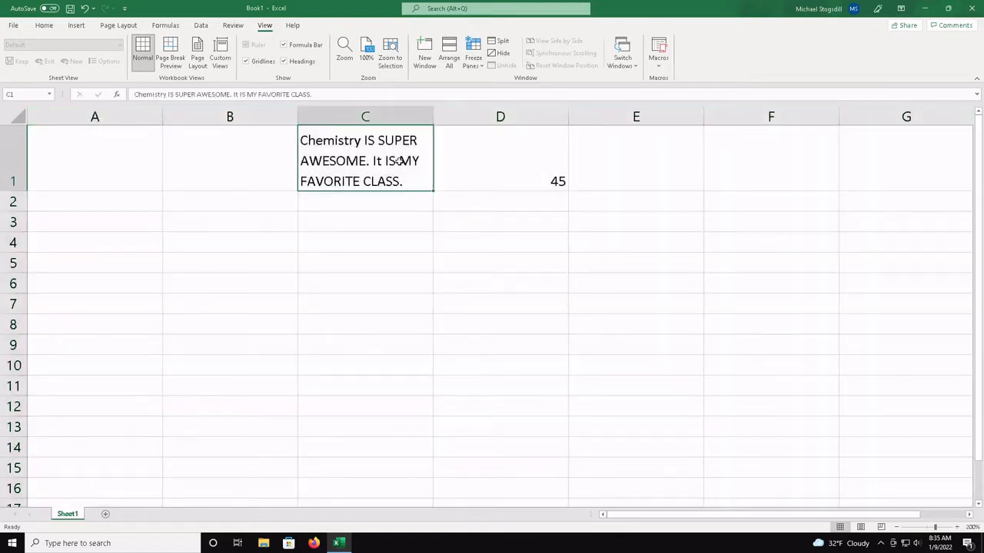
pyautogui.rightClick(399, 160)
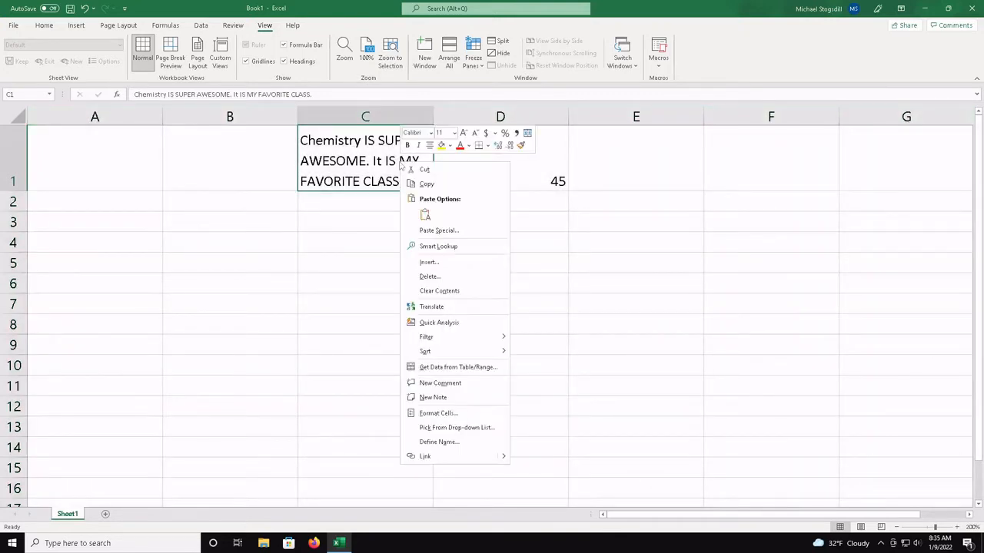
pyautogui.click(439, 413)
pyautogui.click(413, 306)
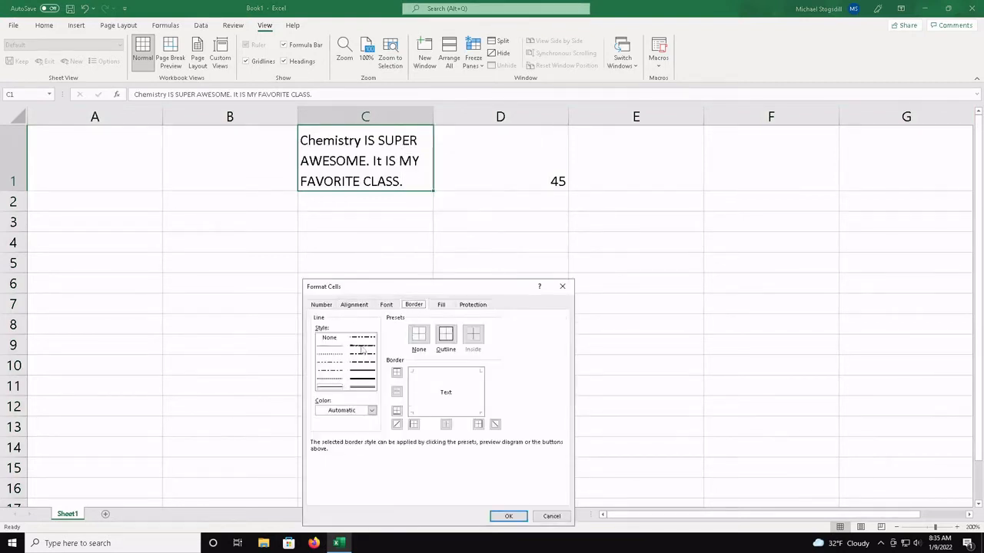
pyautogui.click(364, 380)
pyautogui.click(447, 339)
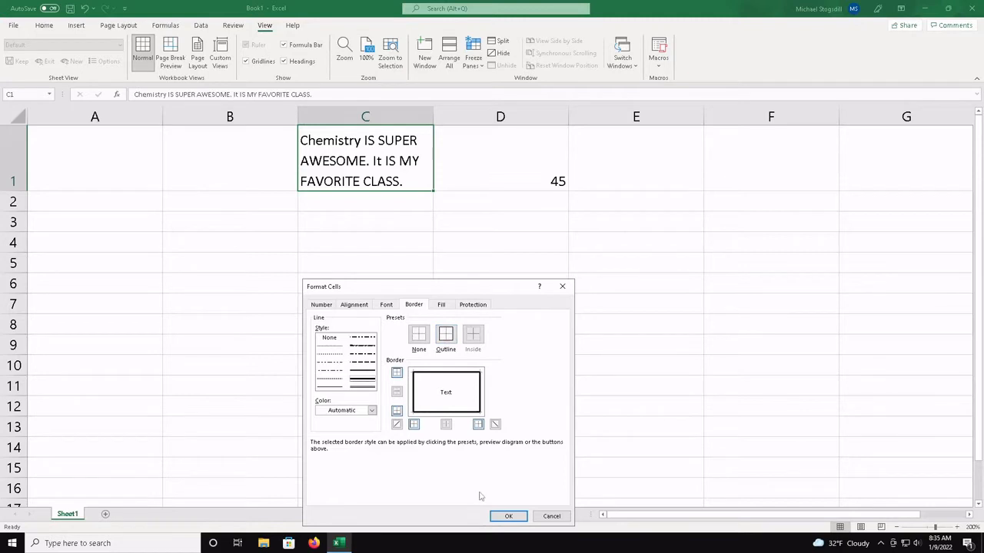
pyautogui.click(511, 516)
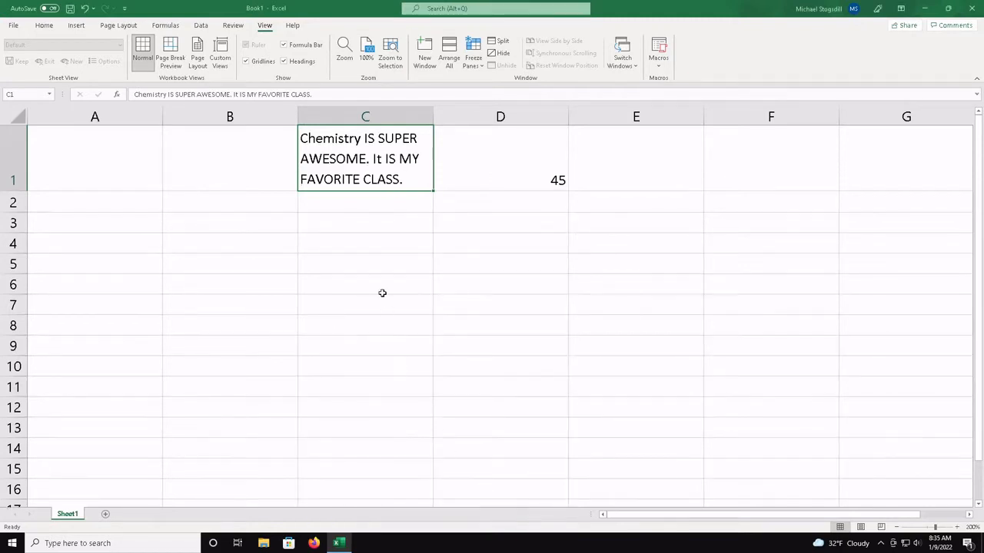
pyautogui.click(377, 265)
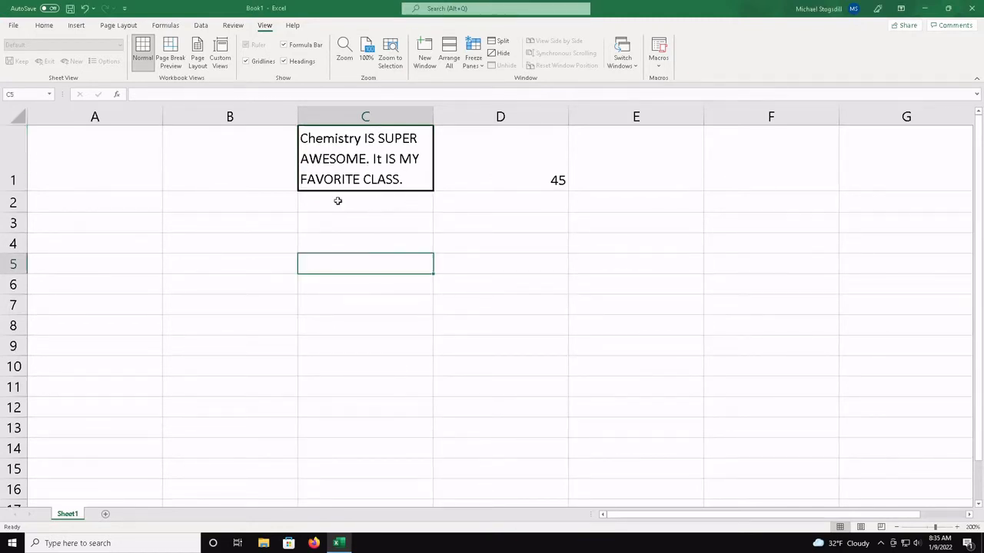
# Apply thin outline and inside borders to the range C2:D9 and deselect it
pyautogui.moveTo(349, 208); pyautogui.dragTo(510, 352)
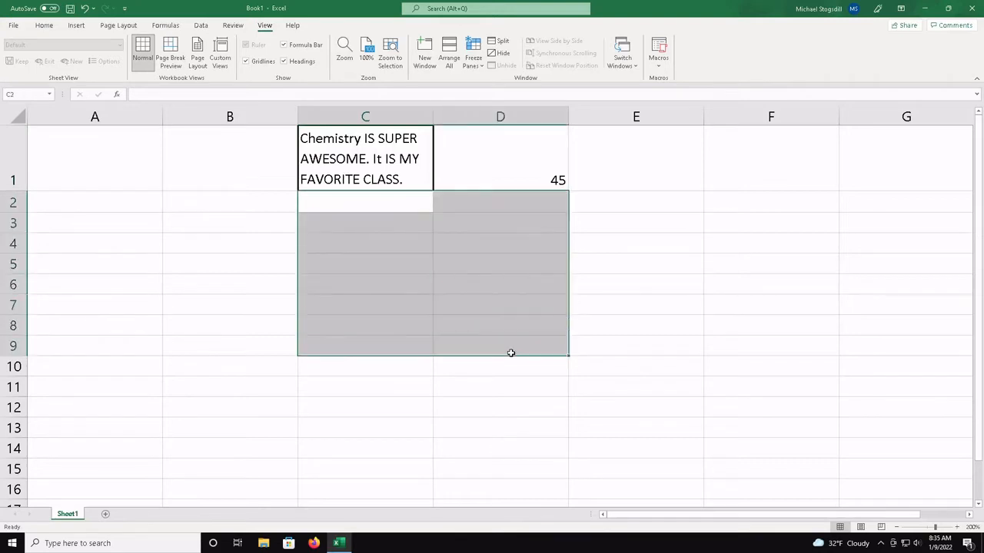
pyautogui.rightClick(511, 353)
pyautogui.click(548, 306)
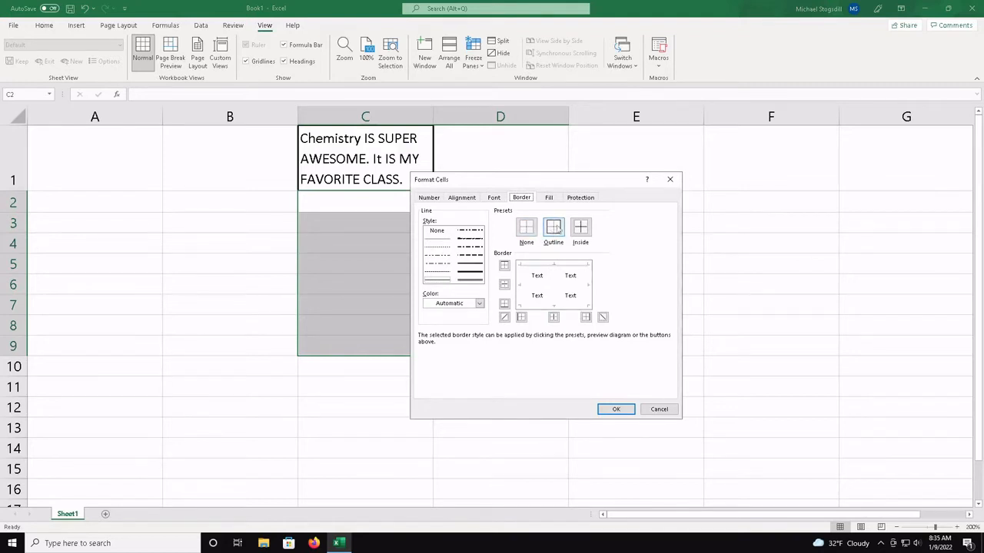
pyautogui.click(556, 231)
pyautogui.click(584, 228)
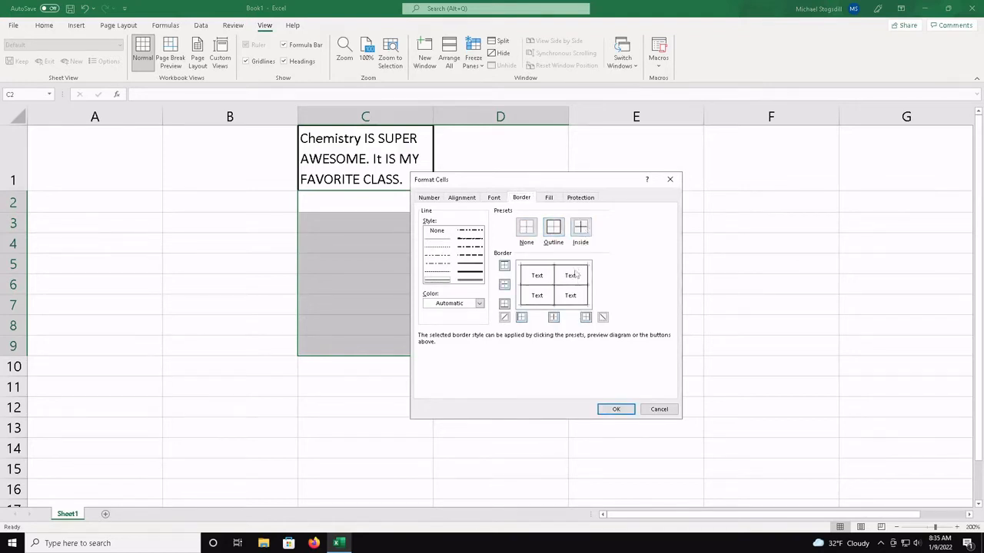
pyautogui.click(628, 412)
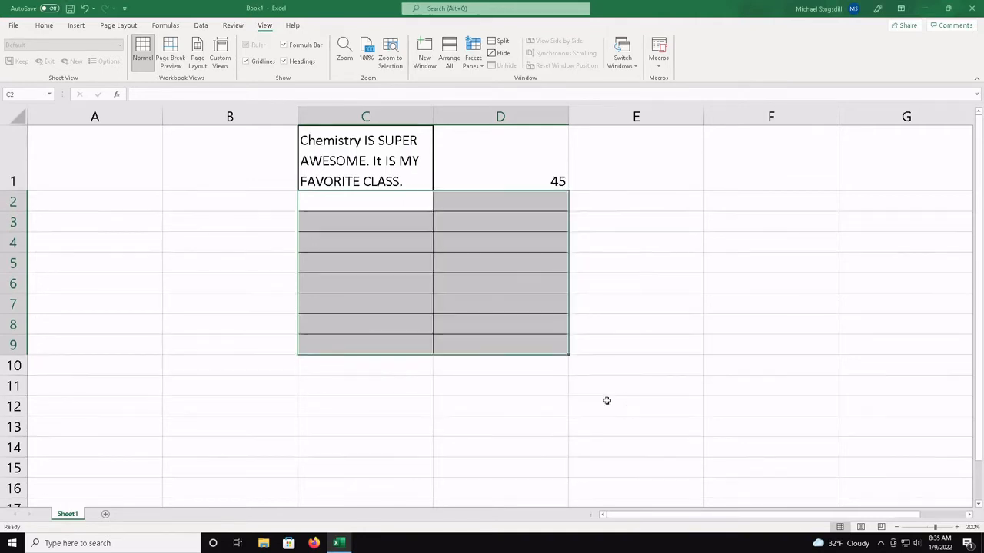
pyautogui.click(508, 383)
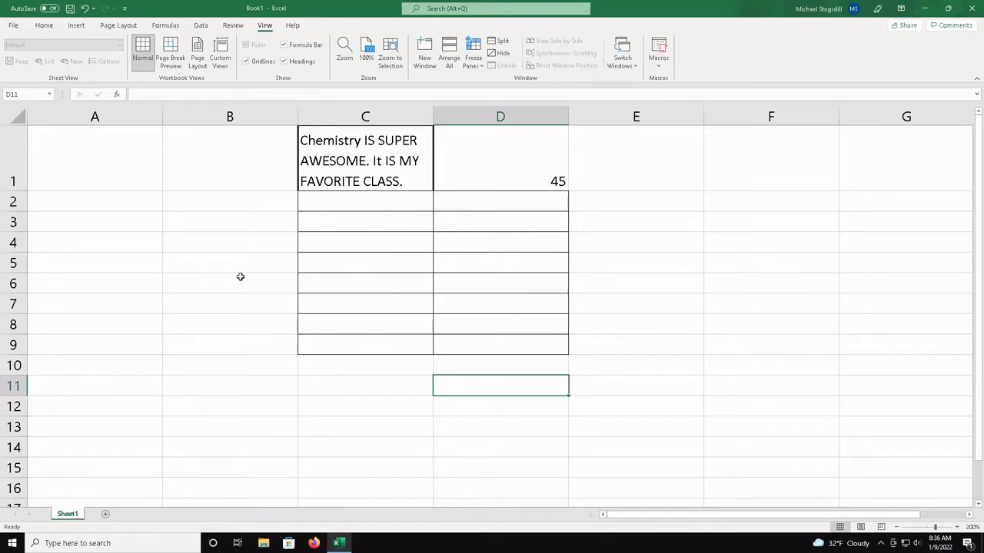
pyautogui.click(232, 250)
pyautogui.click(241, 399)
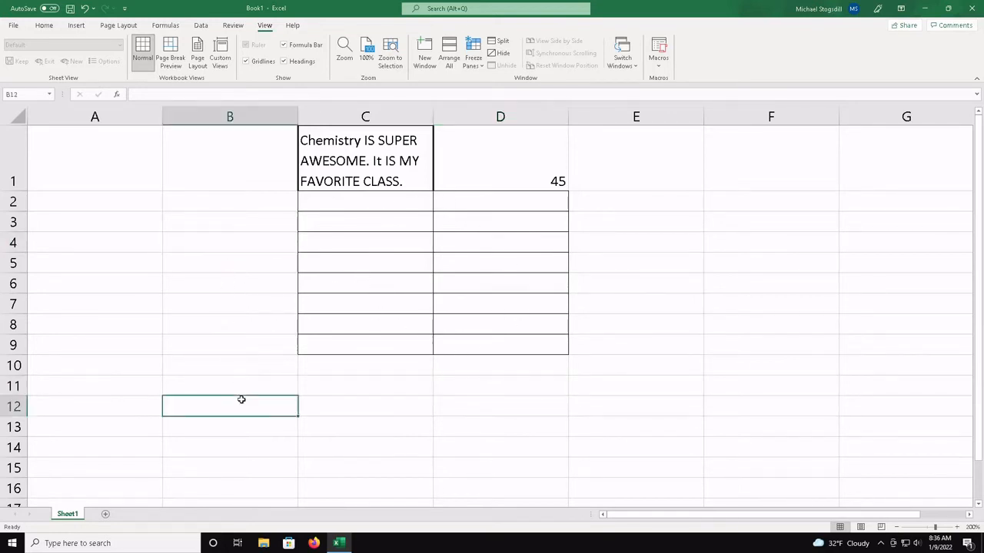
pyautogui.click(352, 427)
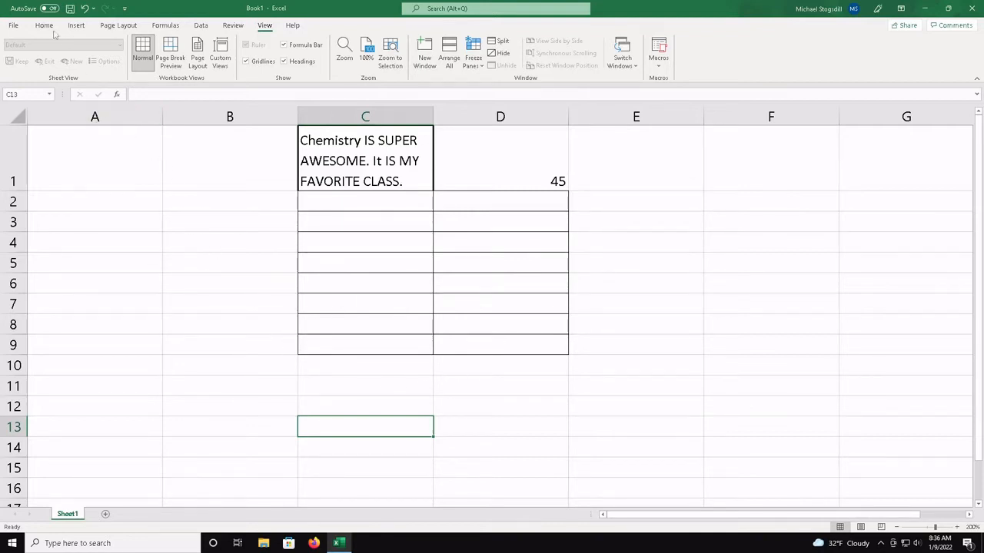
pyautogui.click(19, 27)
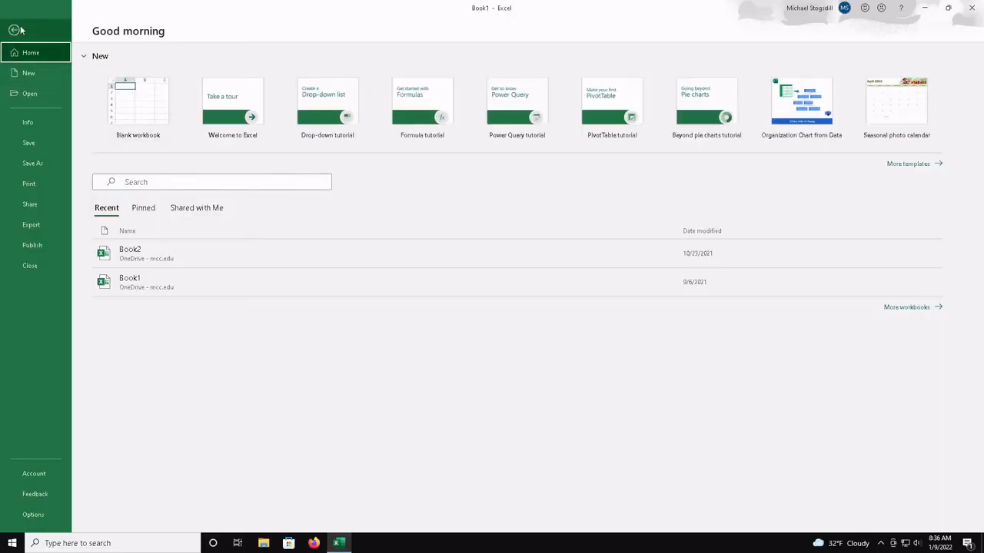
pyautogui.click(17, 30)
# Shade the even-numbered rows from 2 through 14 with the light gray theme fill color
pyautogui.click(44, 25)
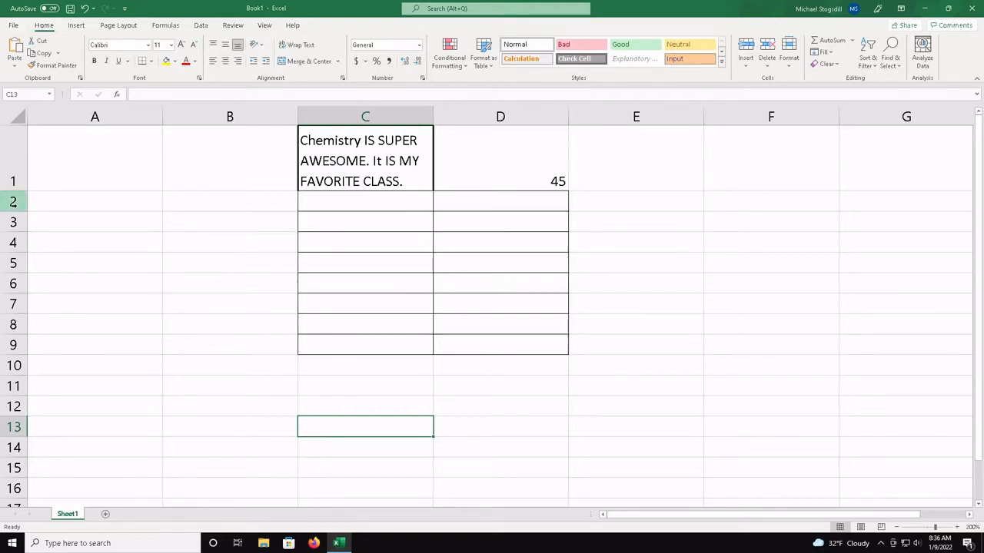
pyautogui.click(13, 202)
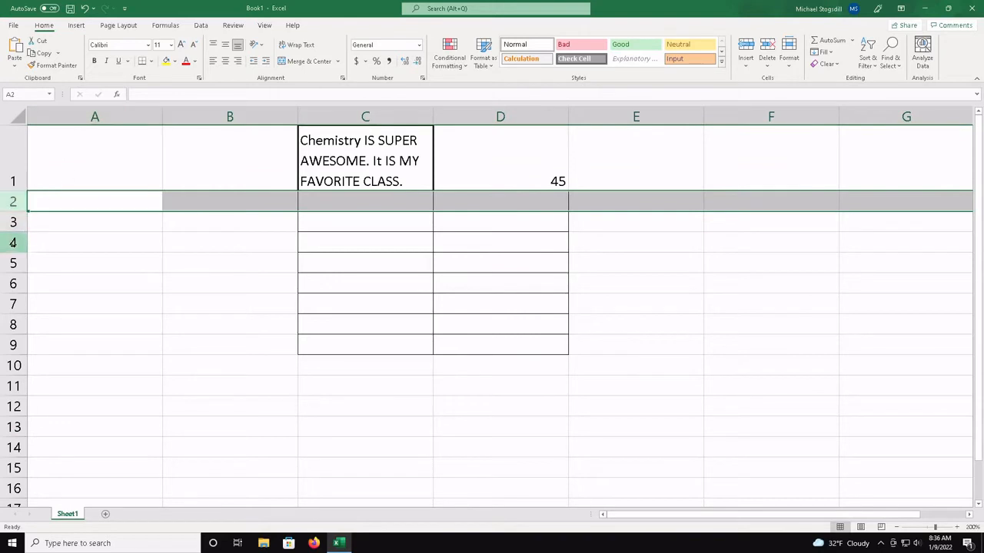
pyautogui.keyDown('ctrl'); pyautogui.click(13, 243); pyautogui.keyUp('ctrl')
pyautogui.keyDown('ctrl'); pyautogui.click(13, 283); pyautogui.keyUp('ctrl')
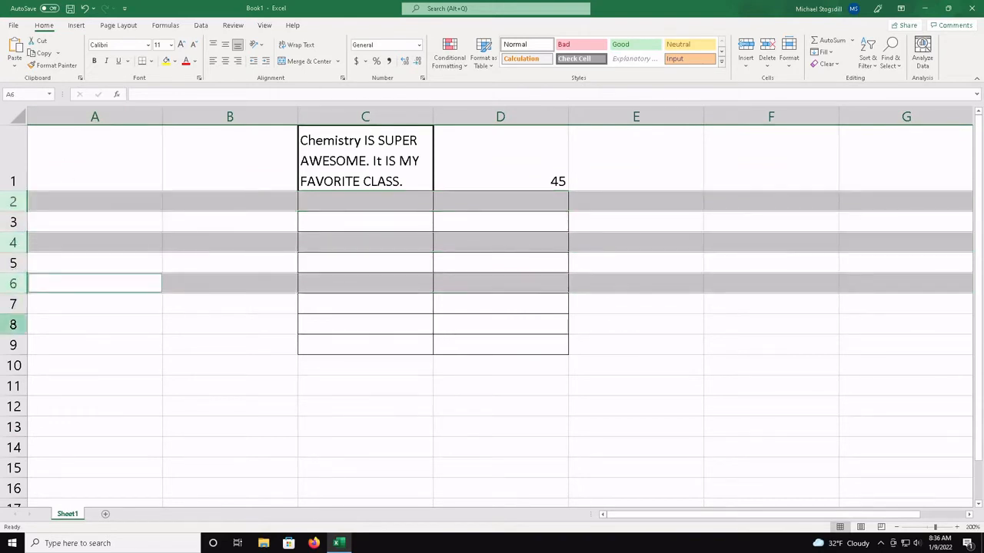
pyautogui.keyDown('ctrl'); pyautogui.click(13, 325); pyautogui.keyUp('ctrl')
pyautogui.keyDown('ctrl'); pyautogui.click(14, 365); pyautogui.keyUp('ctrl')
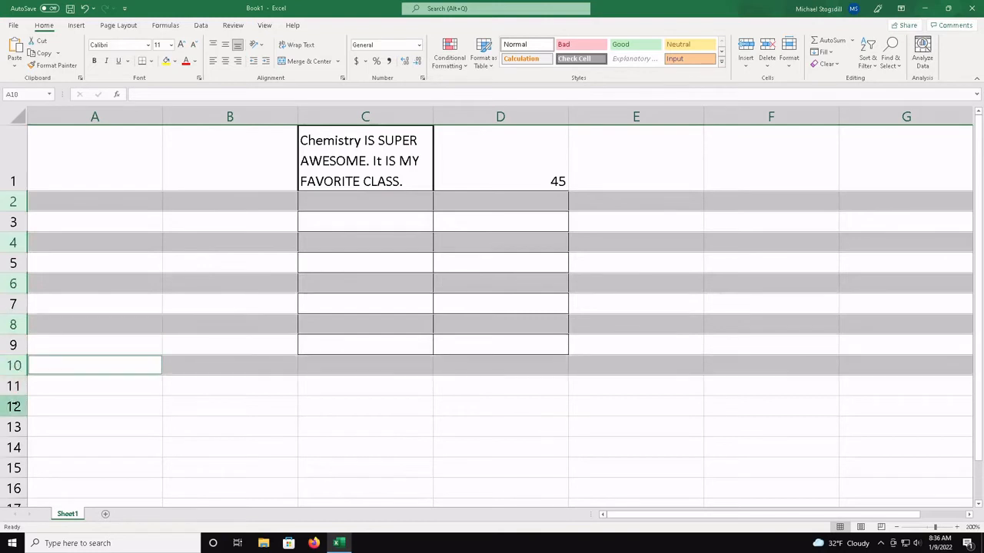
pyautogui.keyDown('ctrl'); pyautogui.click(13, 406); pyautogui.keyUp('ctrl')
pyautogui.keyDown('ctrl'); pyautogui.click(13, 447); pyautogui.keyUp('ctrl')
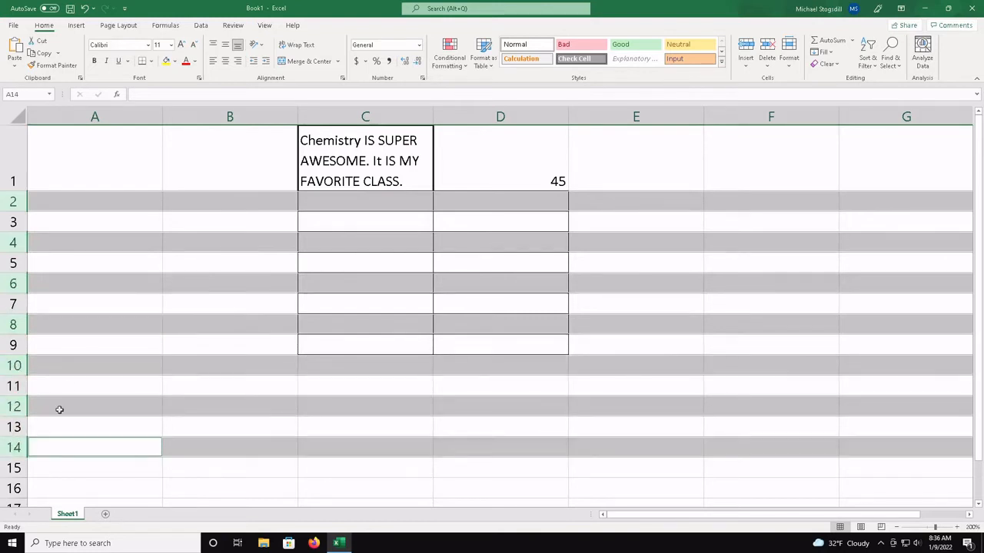
pyautogui.click(174, 62)
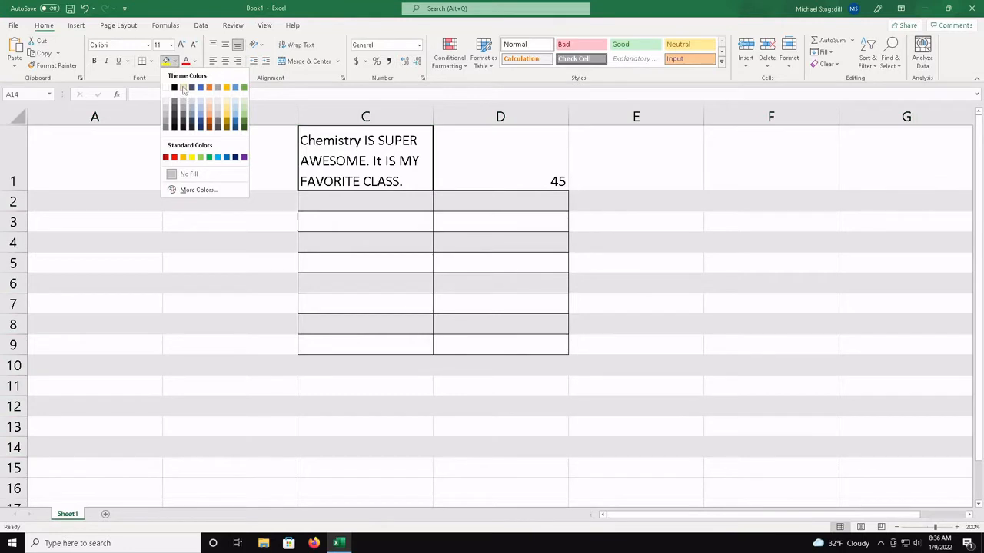
pyautogui.click(184, 90)
pyautogui.click(328, 360)
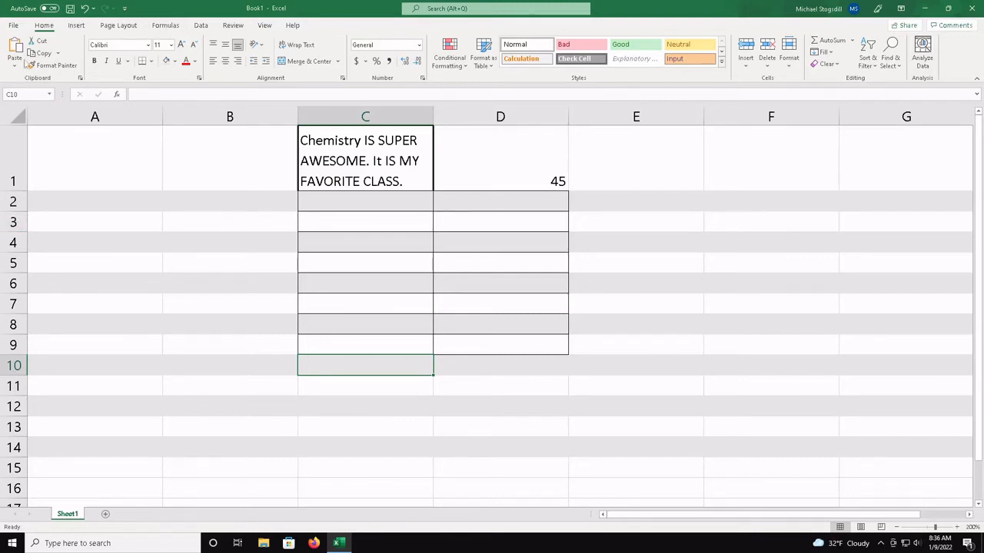
# Create a new blank workbook and set its zoom magnification to 200%
pyautogui.click(16, 26)
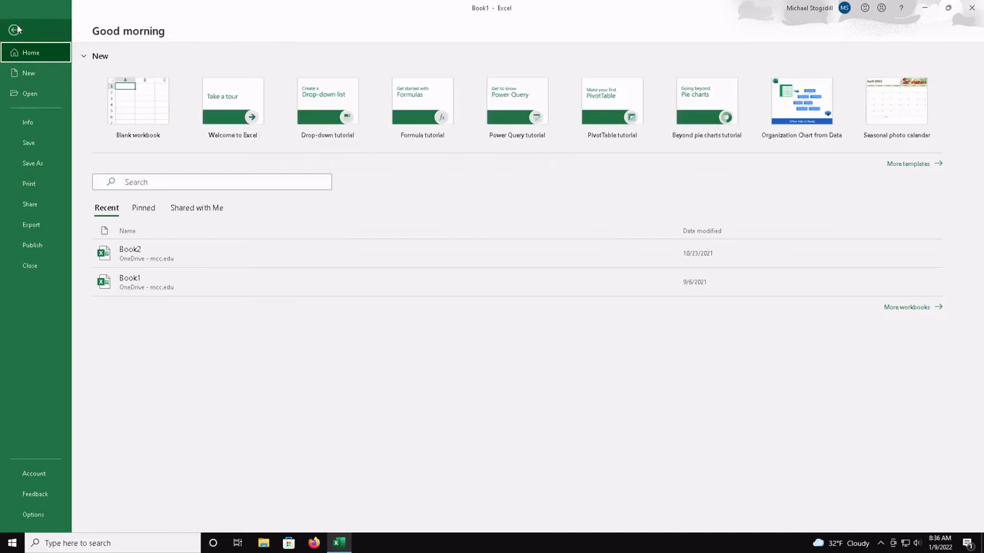
pyautogui.click(28, 72)
pyautogui.click(141, 100)
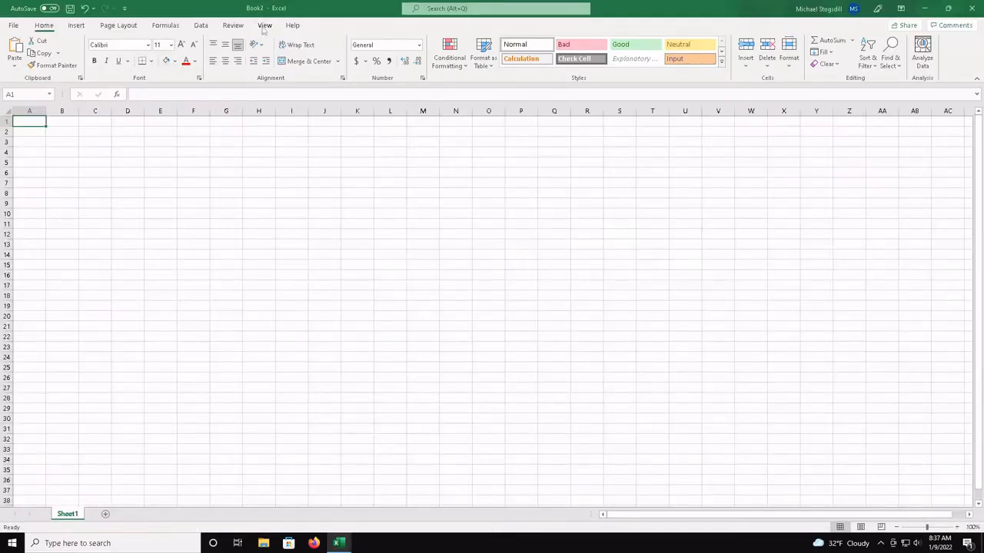
pyautogui.click(264, 27)
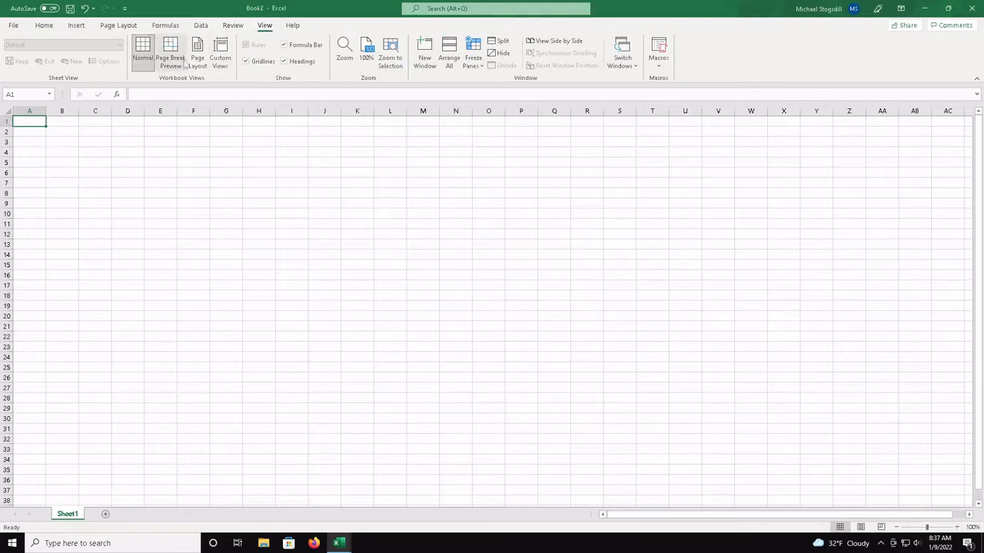
pyautogui.click(342, 66)
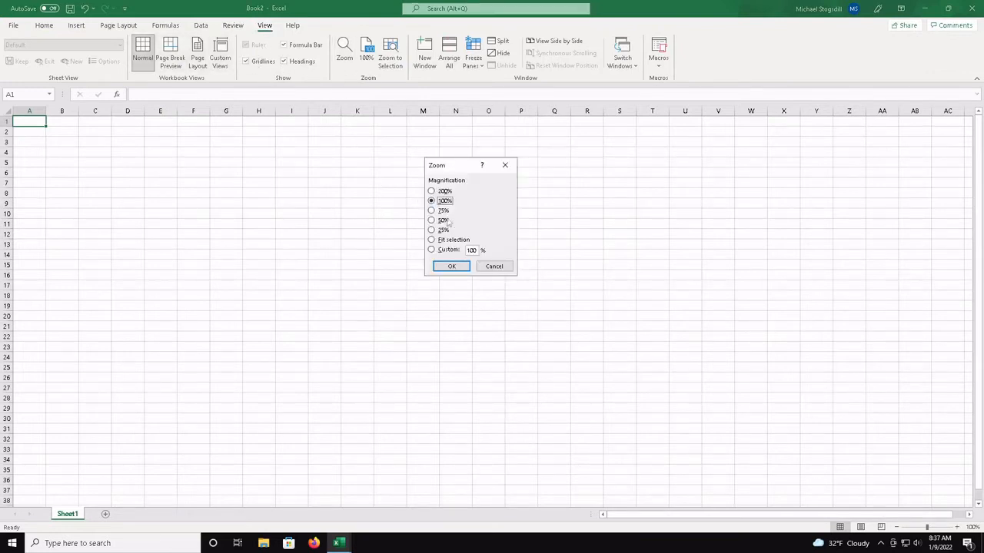
pyautogui.click(443, 191)
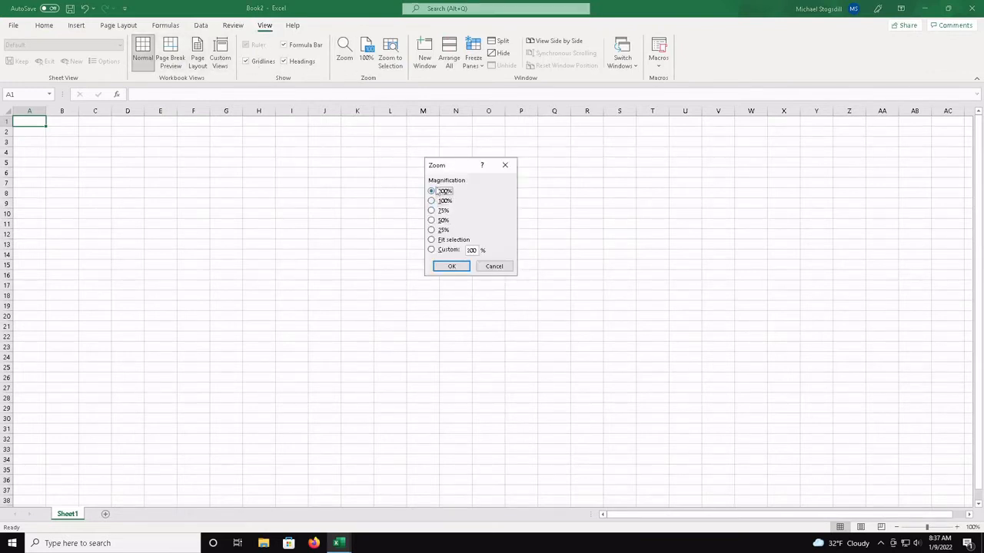
pyautogui.click(453, 267)
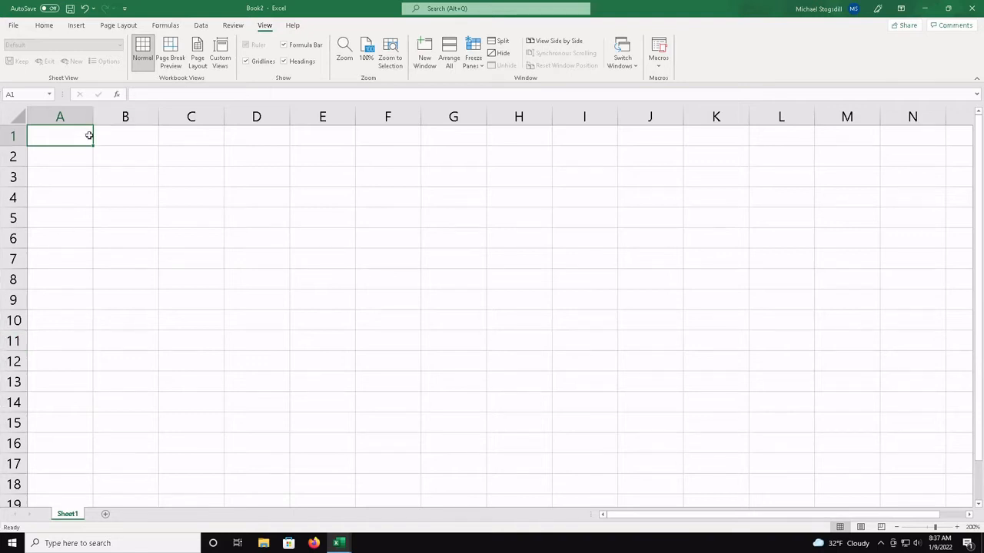
# Paste the copied lab data blocks: water density at A1, water temperature and container masses at A2, and the Buret trial table at A5
pyautogui.write('Density of Water (g/ml) =\t0.99707')
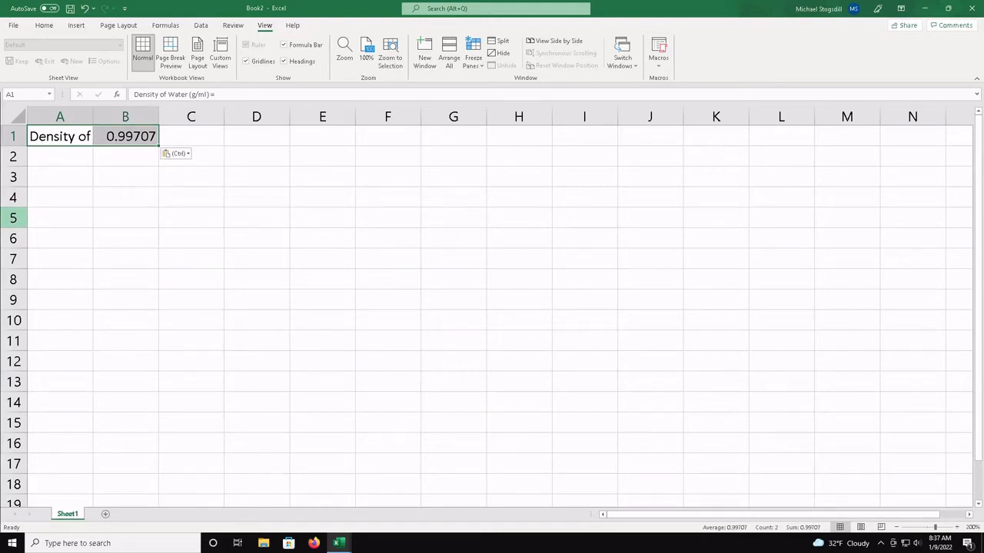
pyautogui.click(72, 160)
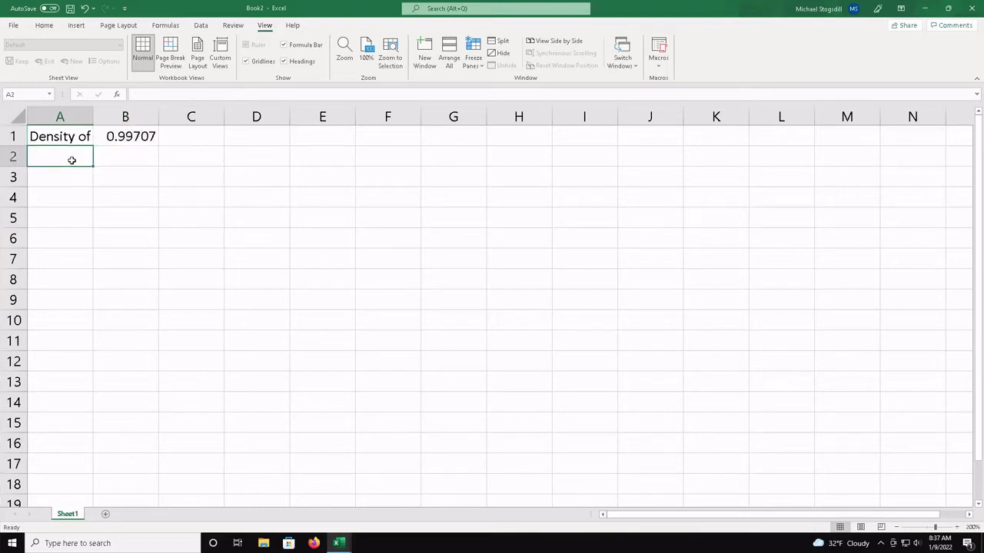
pyautogui.hotkey('ctrl', 'v')
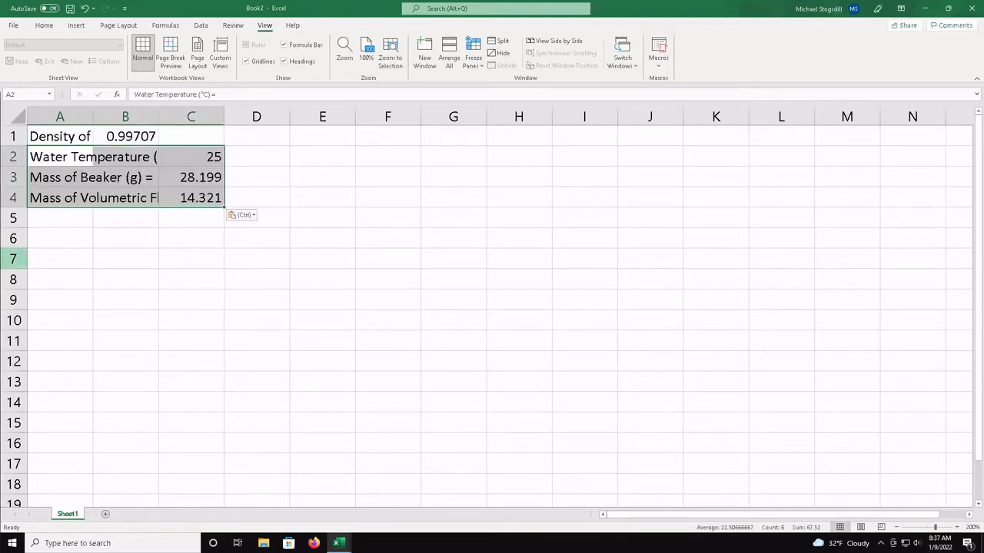
pyautogui.click(60, 218)
pyautogui.write('Buret Trial Number\tMass of Water and Beaker (g) 1\t38.239 2\t38.182 3\t38.262')
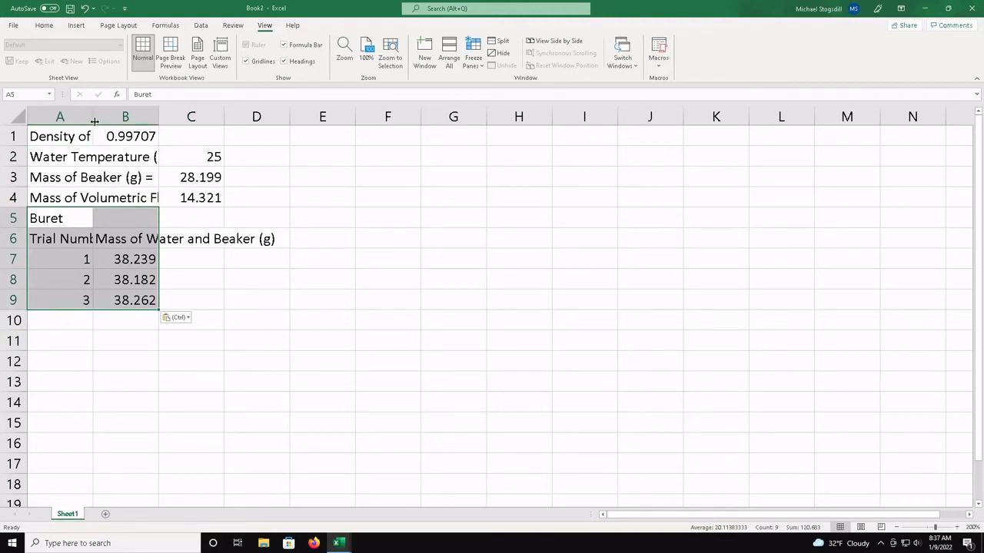
# Widen columns A and B to fit the Trial Number and Mass of Water and Beaker (g) headings, and widen column C for another heading
pyautogui.moveTo(92, 121); pyautogui.dragTo(127, 114)
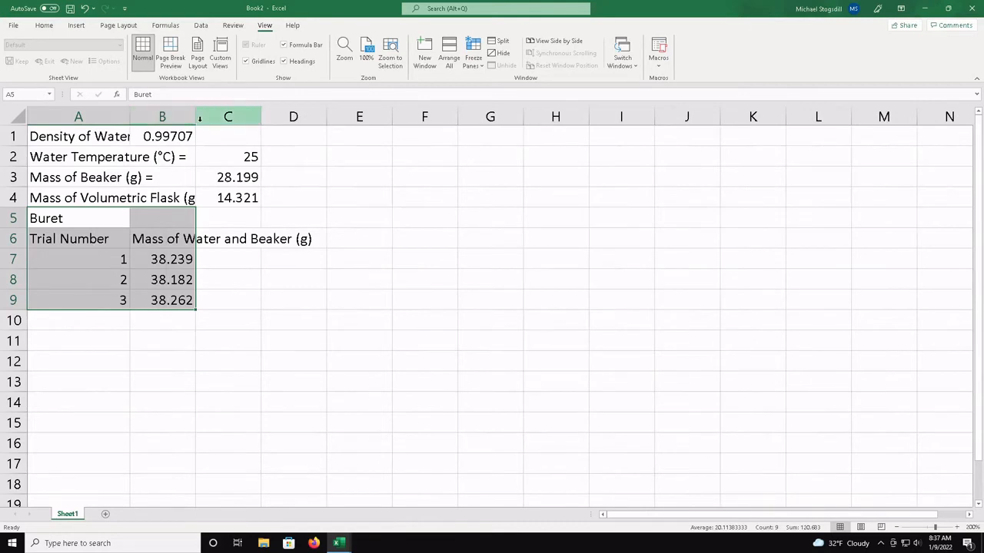
pyautogui.moveTo(197, 122); pyautogui.dragTo(244, 125)
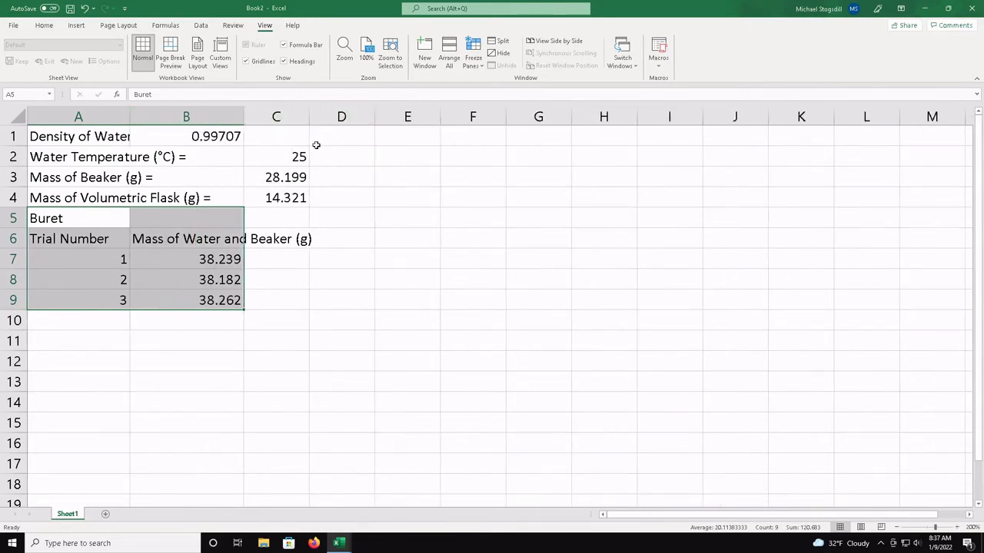
pyautogui.moveTo(243, 115); pyautogui.dragTo(312, 113)
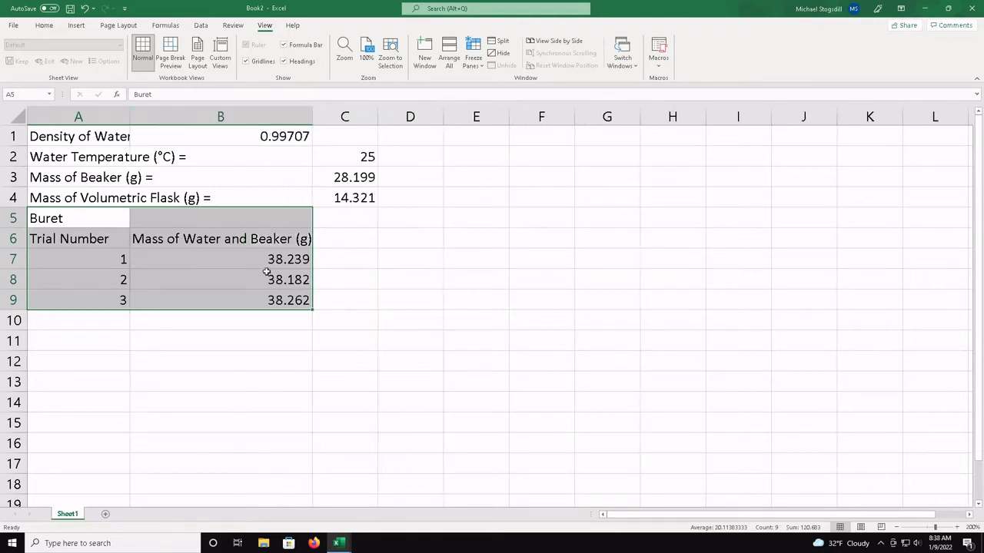
pyautogui.click(173, 302)
pyautogui.click(169, 371)
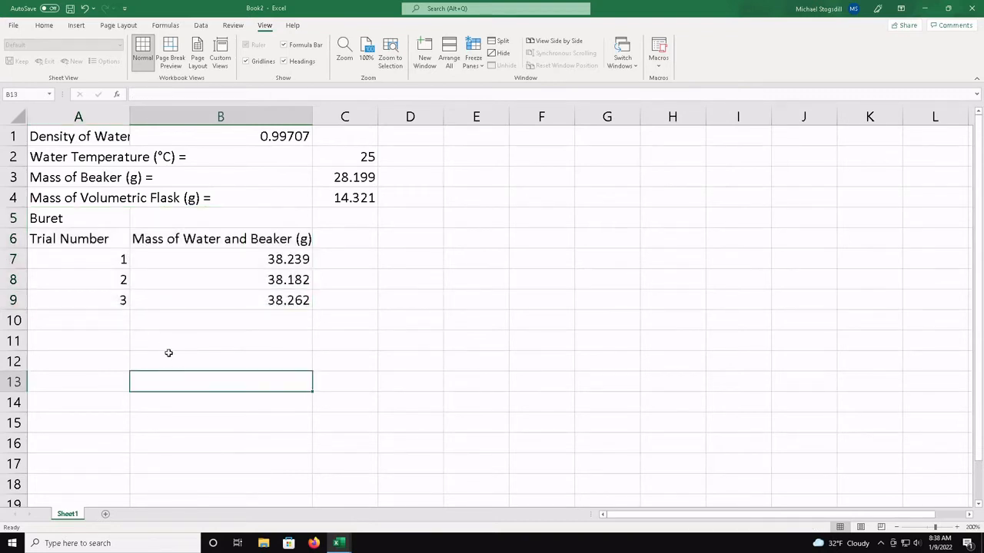
pyautogui.click(190, 328)
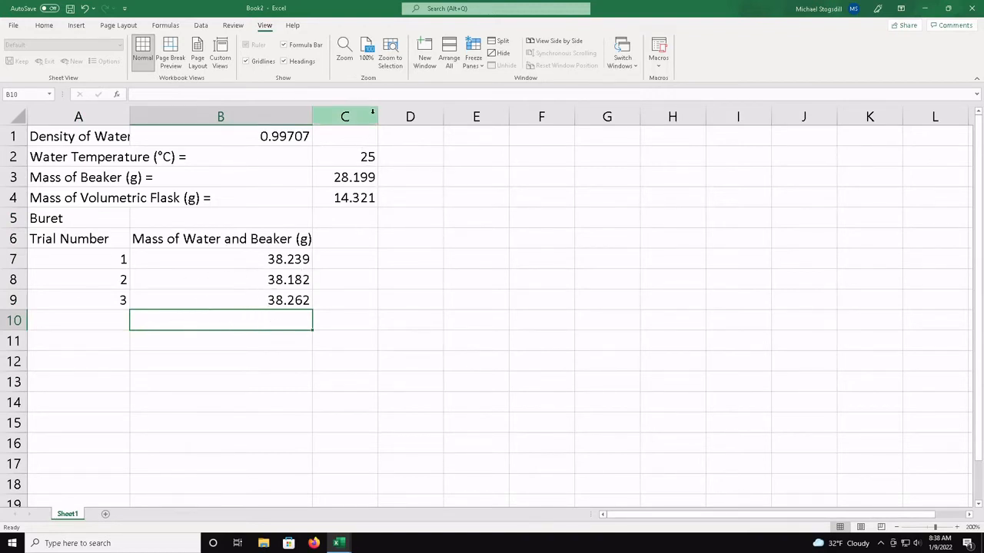
pyautogui.moveTo(378, 116); pyautogui.dragTo(458, 121)
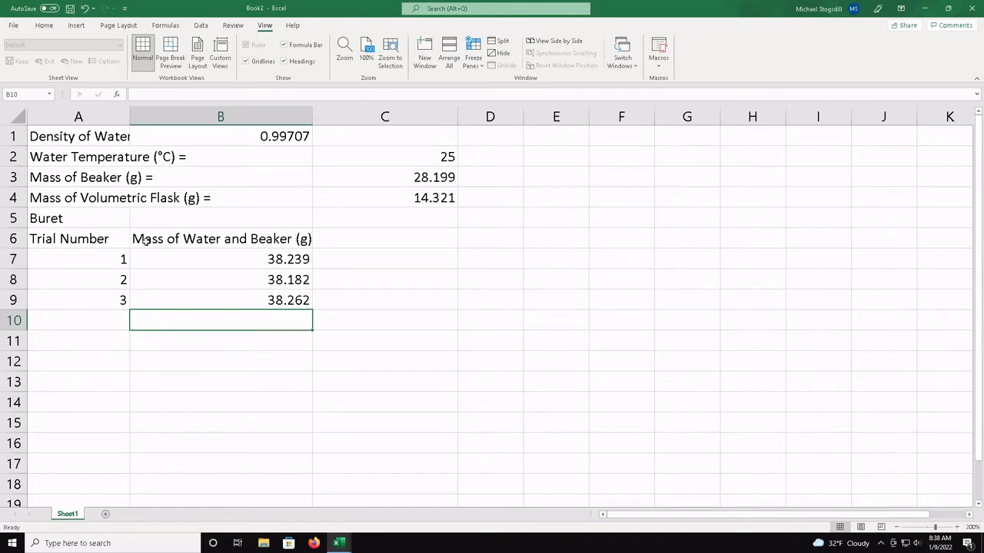
# Enter the heading "Mass of Water (g)" in cell C6, beside the Mass of Water and Beaker (g) heading
pyautogui.click(338, 241)
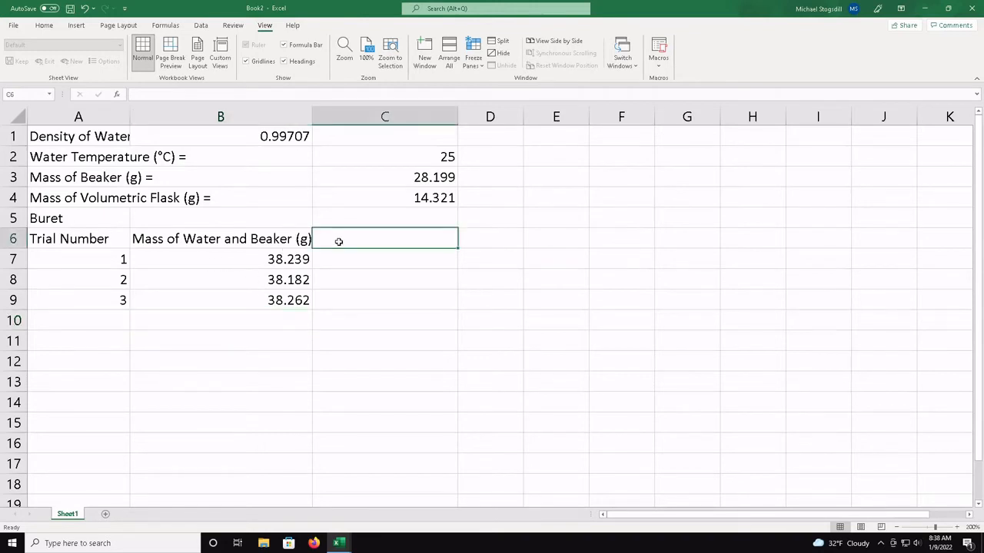
pyautogui.write('mASS')
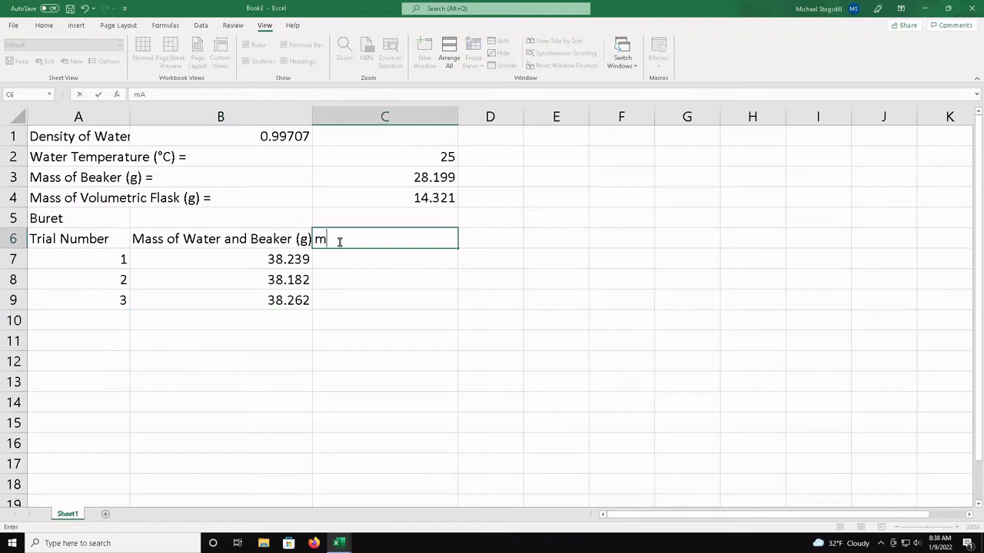
pyautogui.press('BackSpace')
pyautogui.press('BackSpace')
pyautogui.press('BackSpace')
pyautogui.press('BackSpace')
pyautogui.write('Mass of Water (g')
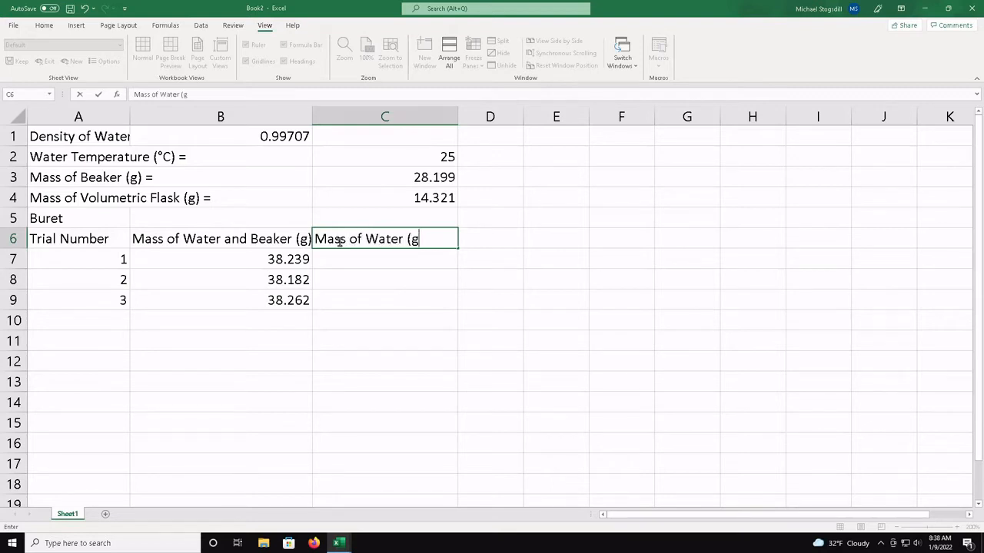
pyautogui.write(')')
pyautogui.press('Return')
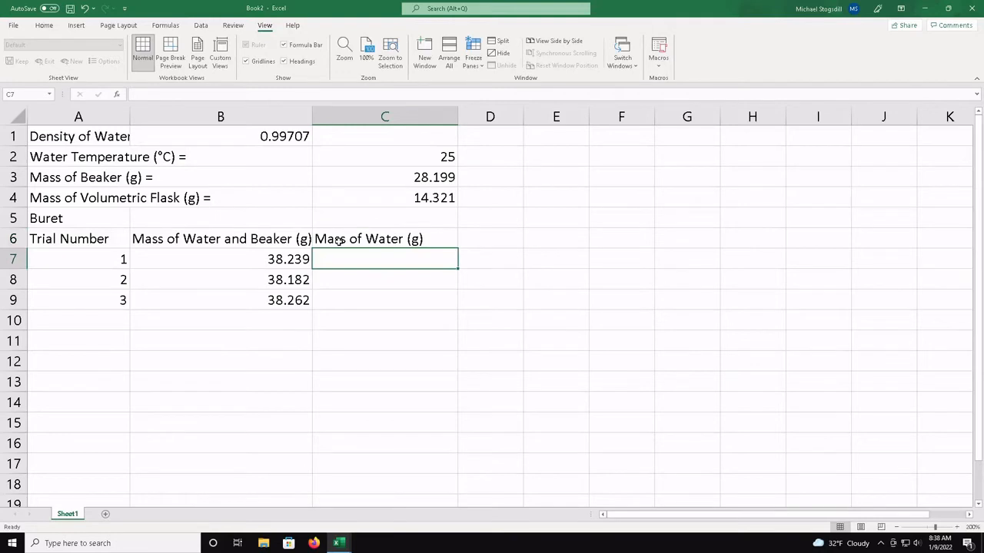
# Enter the formula =B7-C3 in cell C7 to subtract the beaker mass from the trial 1 mass
pyautogui.write('=')
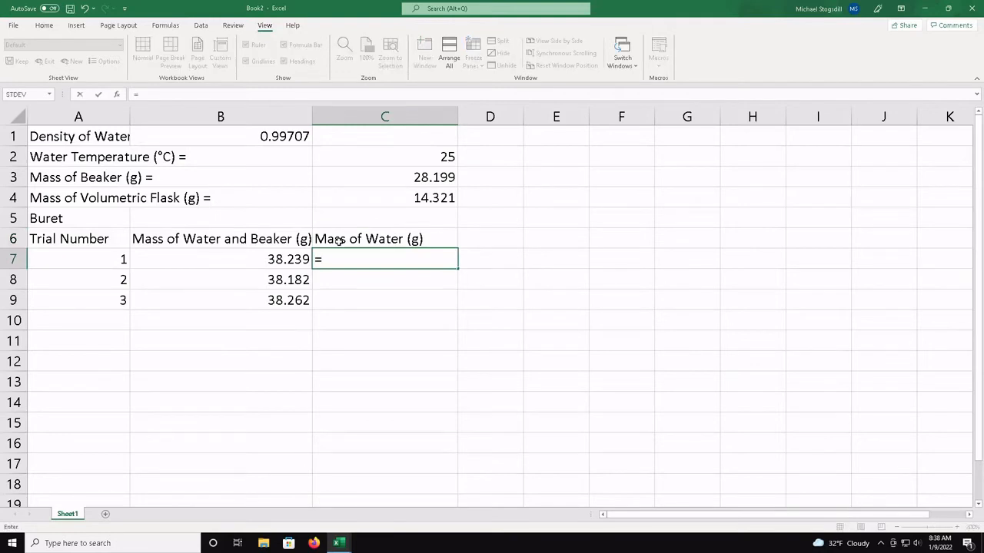
pyautogui.click(278, 259)
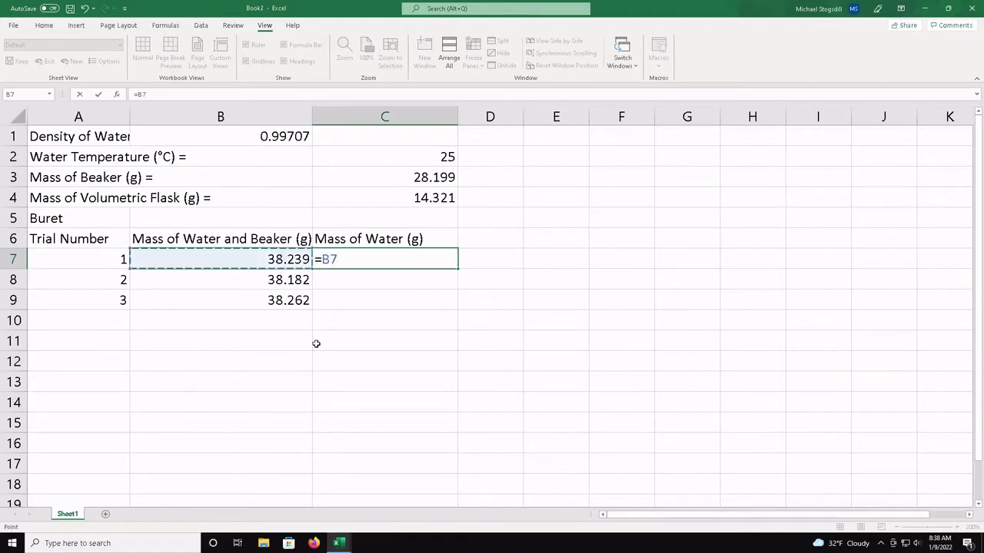
pyautogui.write('-')
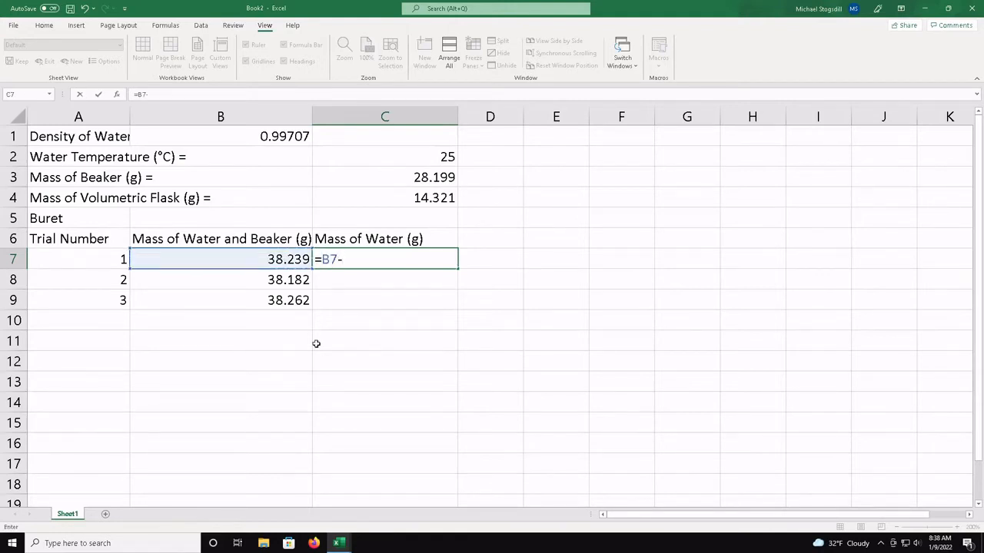
pyautogui.click(421, 177)
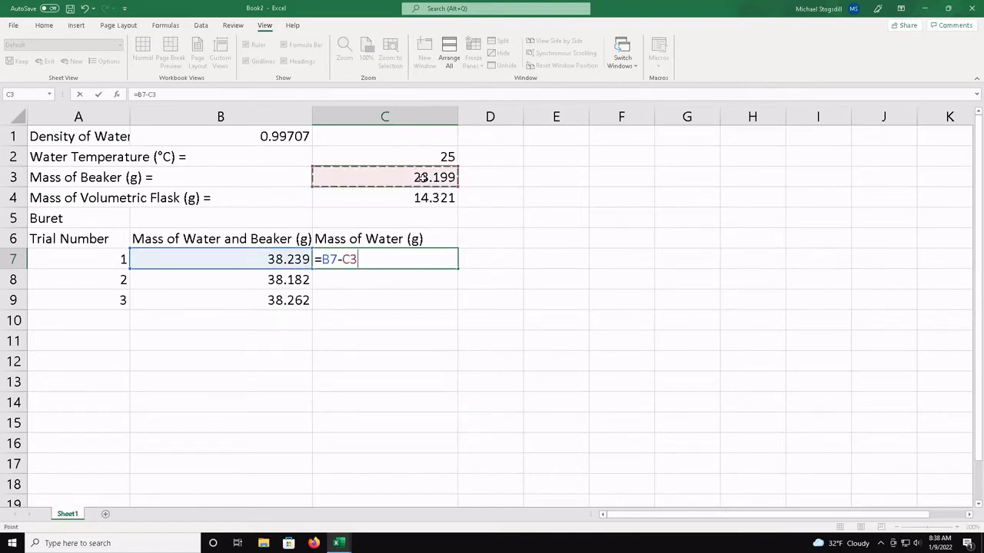
pyautogui.press('Return')
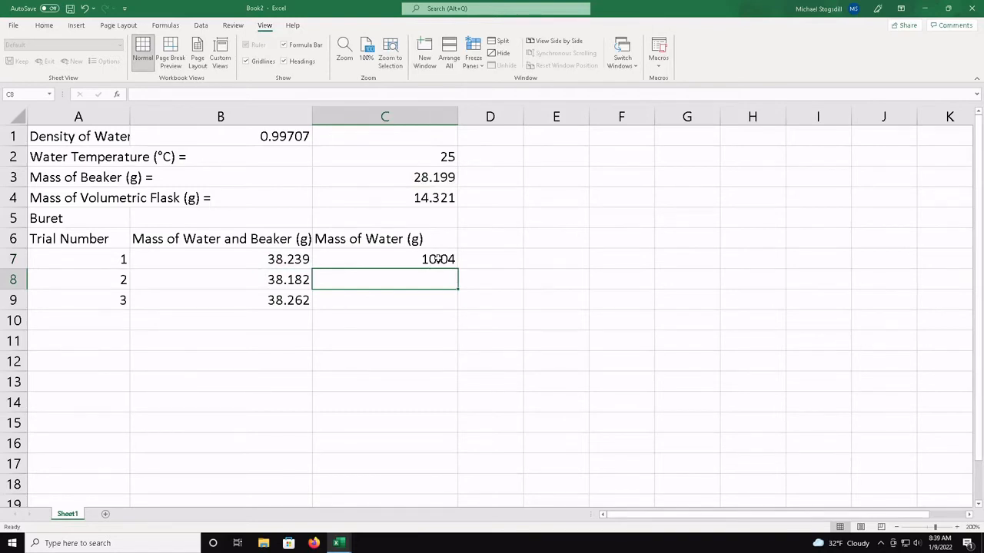
# Enter the formula =B8-C3 in cell C8 to calculate the mass of water for trial 2
pyautogui.click(436, 260)
pyautogui.click(435, 287)
pyautogui.click(438, 305)
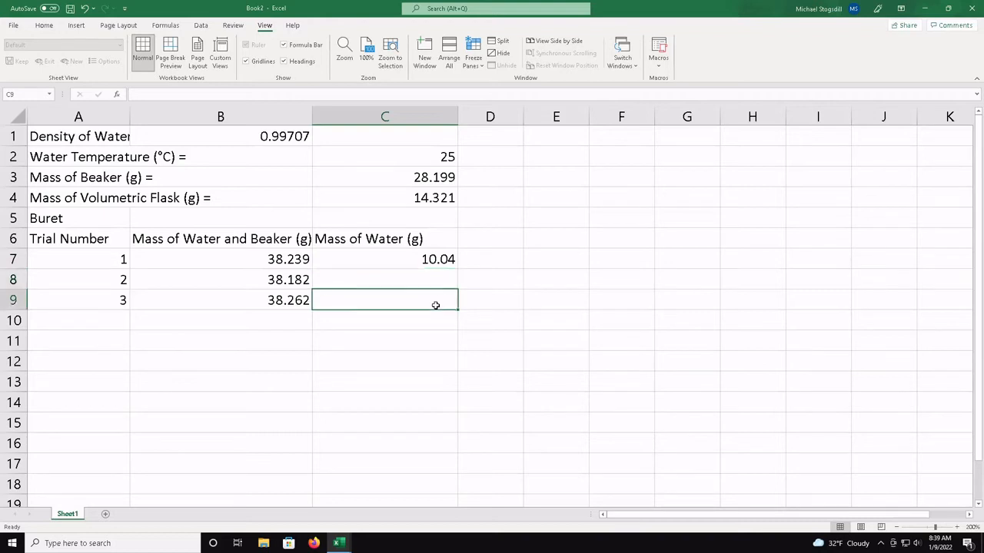
pyautogui.click(443, 280)
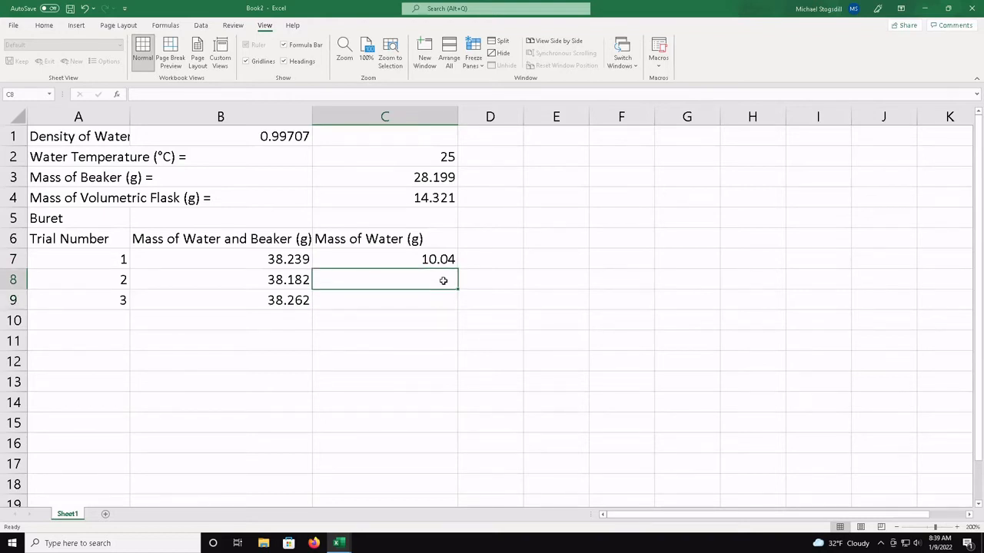
pyautogui.write('=')
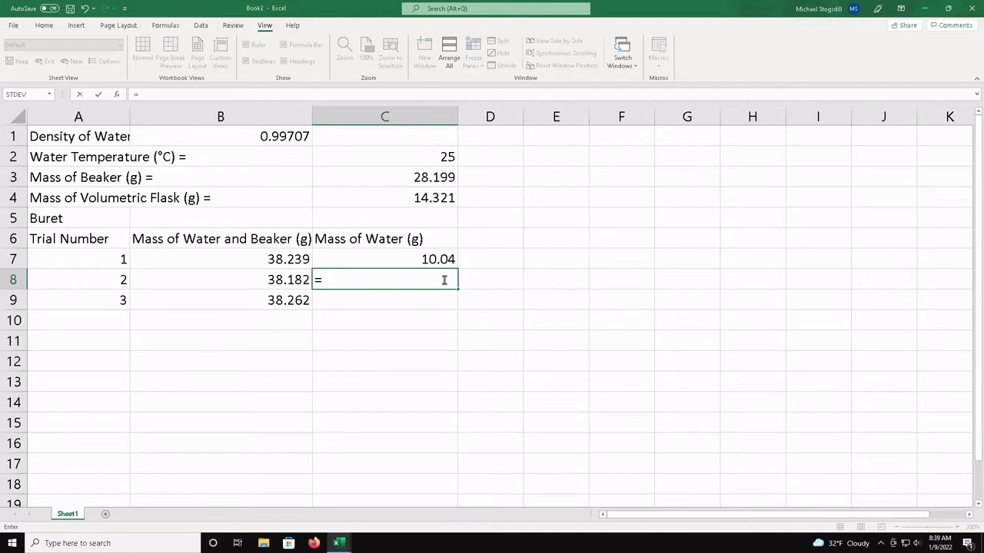
pyautogui.click(295, 279)
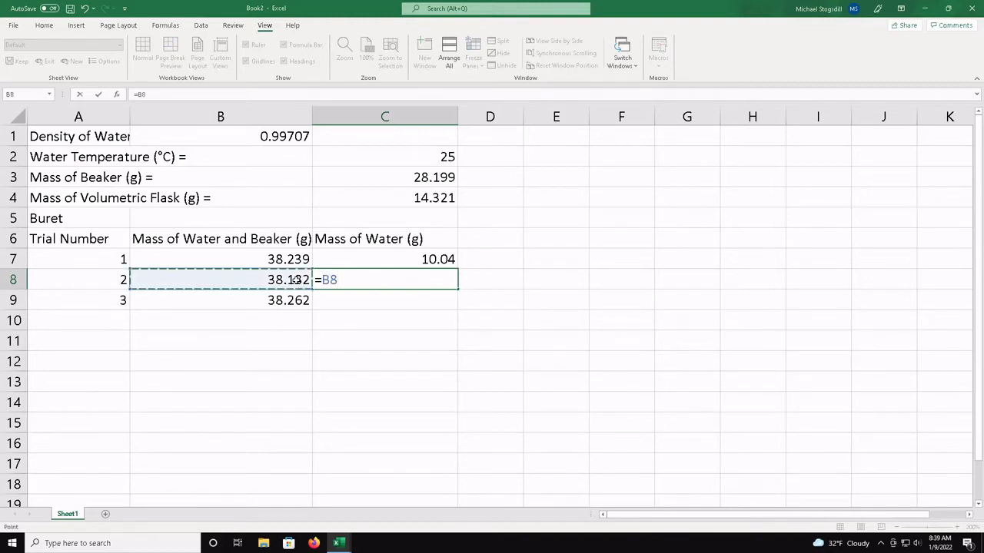
pyautogui.write('-')
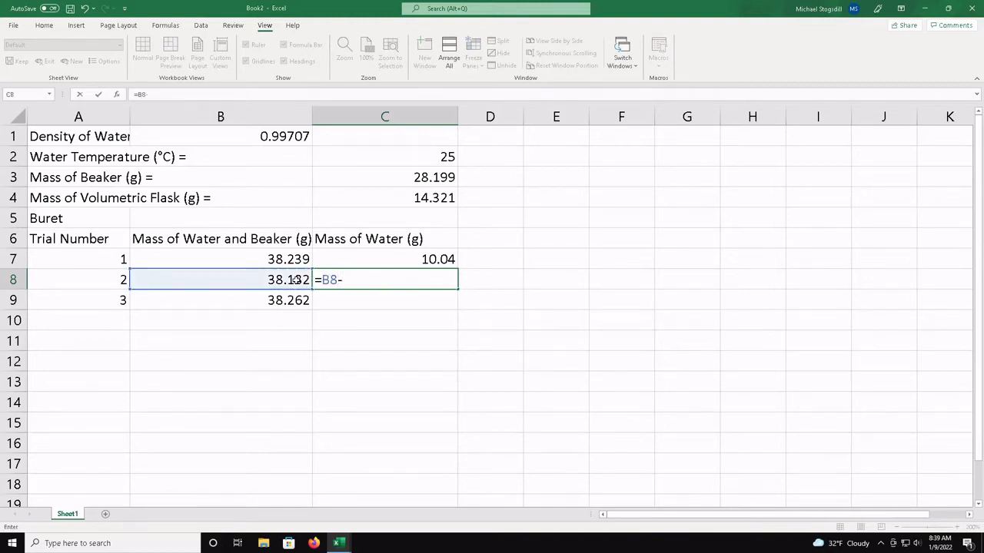
pyautogui.click(427, 178)
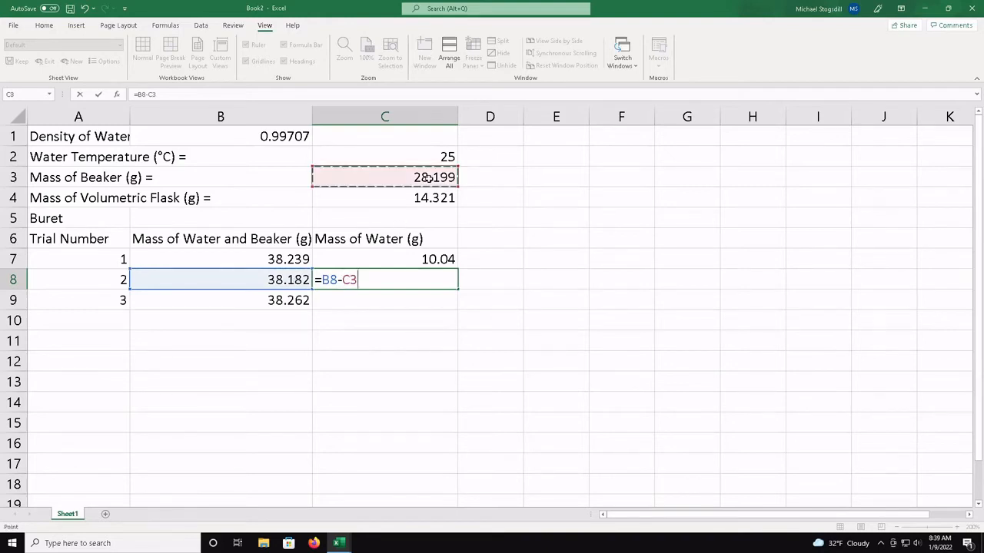
pyautogui.press('Return')
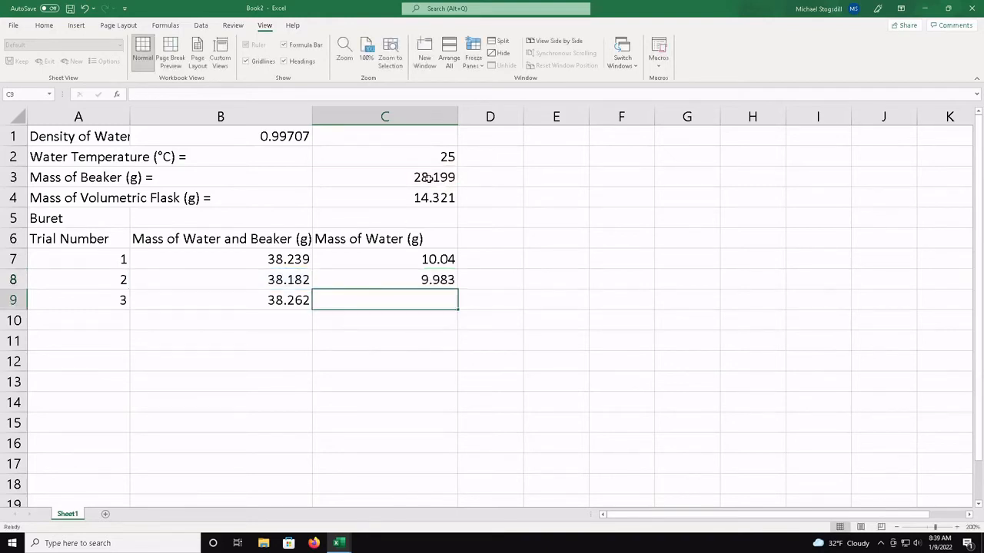
# Clear C8 and refill it by copying C7's formula down through C9, checking the cell references copied into C8
pyautogui.click(428, 279)
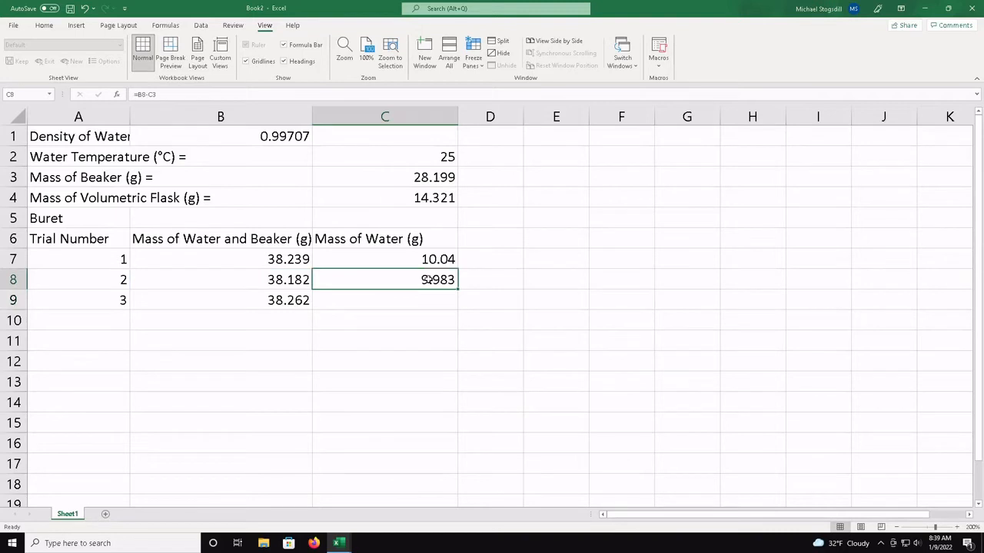
pyautogui.press('Delete')
pyautogui.click(432, 266)
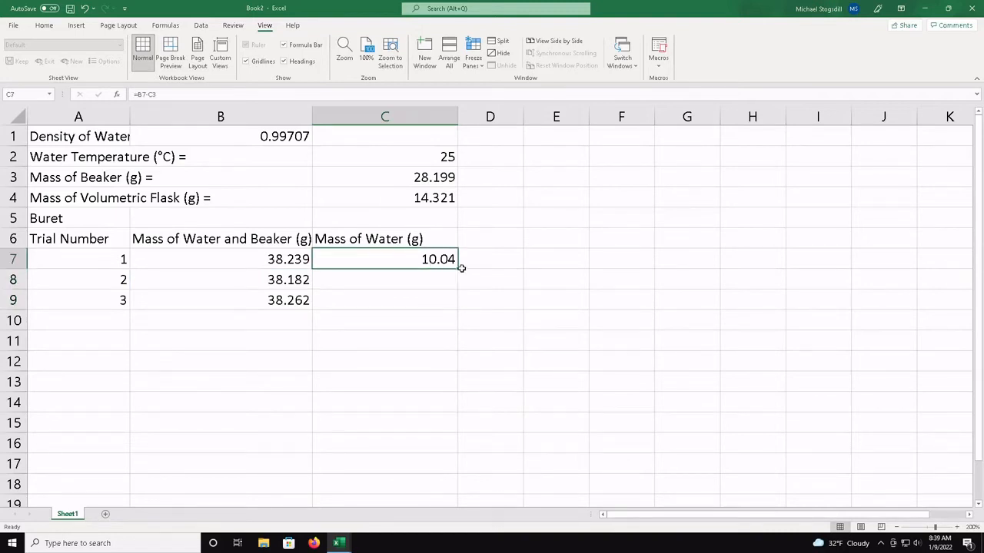
pyautogui.moveTo(459, 269); pyautogui.dragTo(460, 305)
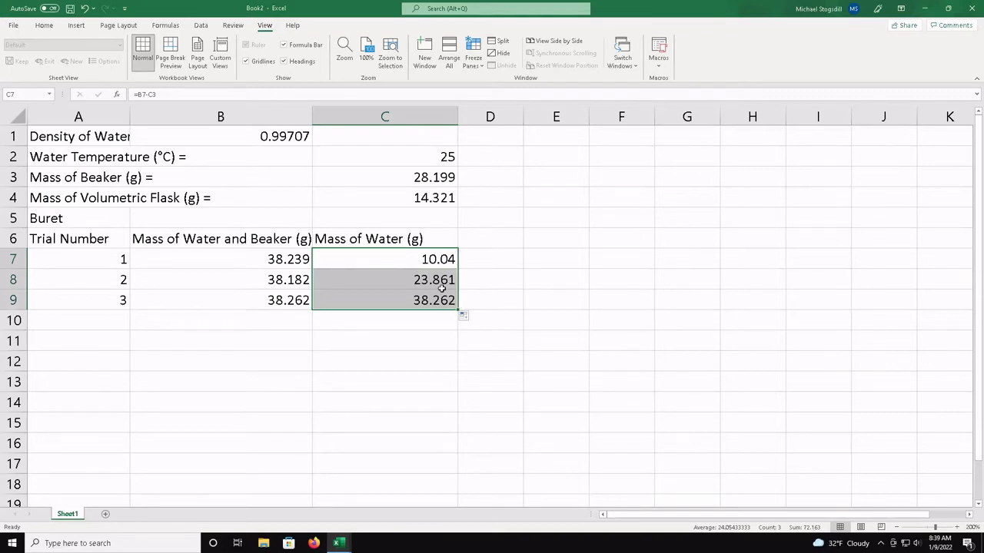
pyautogui.click(442, 286)
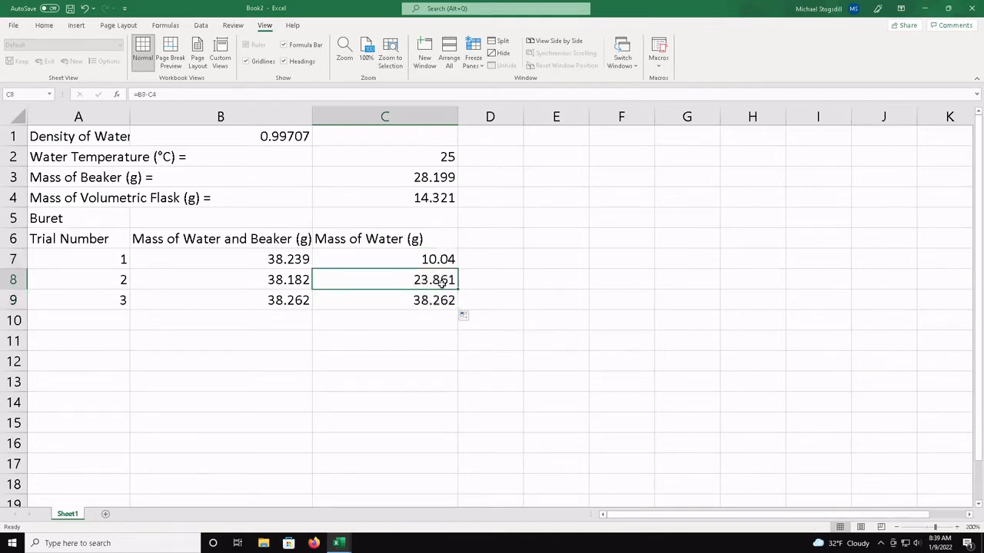
pyautogui.doubleClick(442, 283)
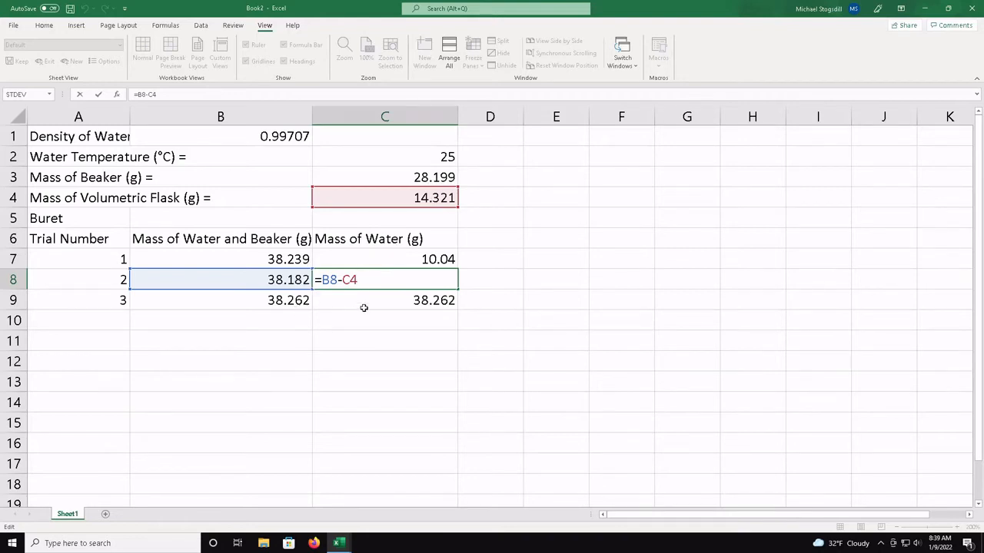
pyautogui.press('Return')
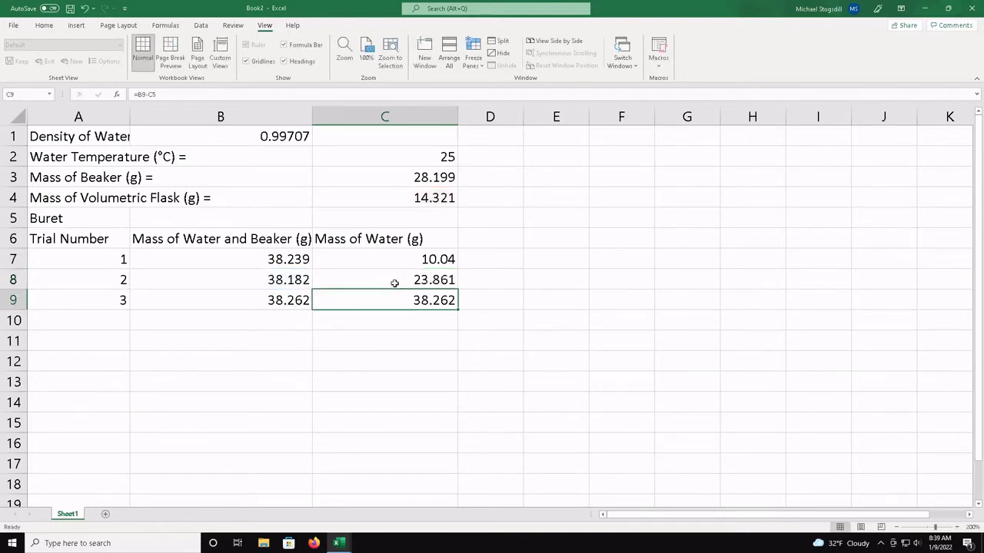
# Edit the formula in C7 to =B7-$C$3 so that the beaker mass reference is absolute
pyautogui.press('Up')
pyautogui.press('Up')
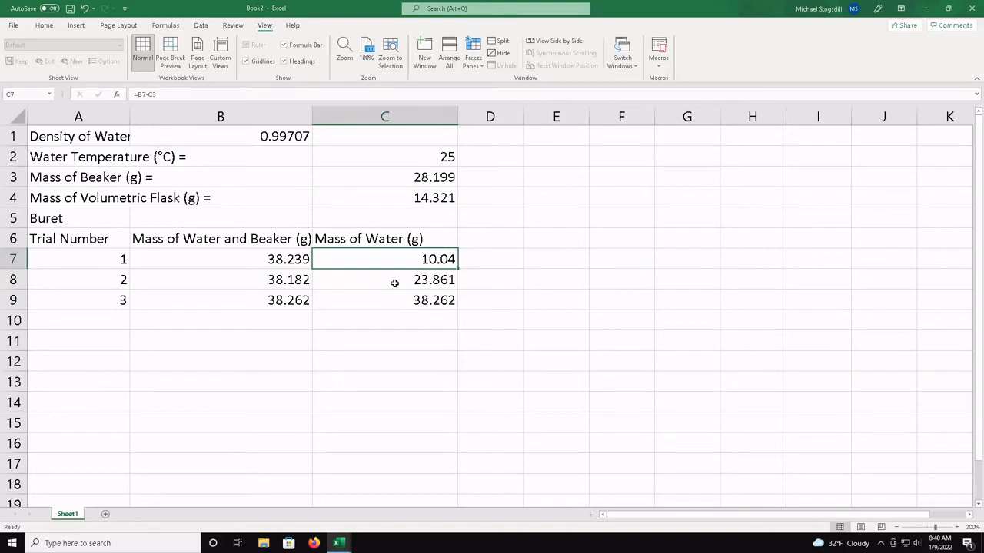
pyautogui.doubleClick(417, 259)
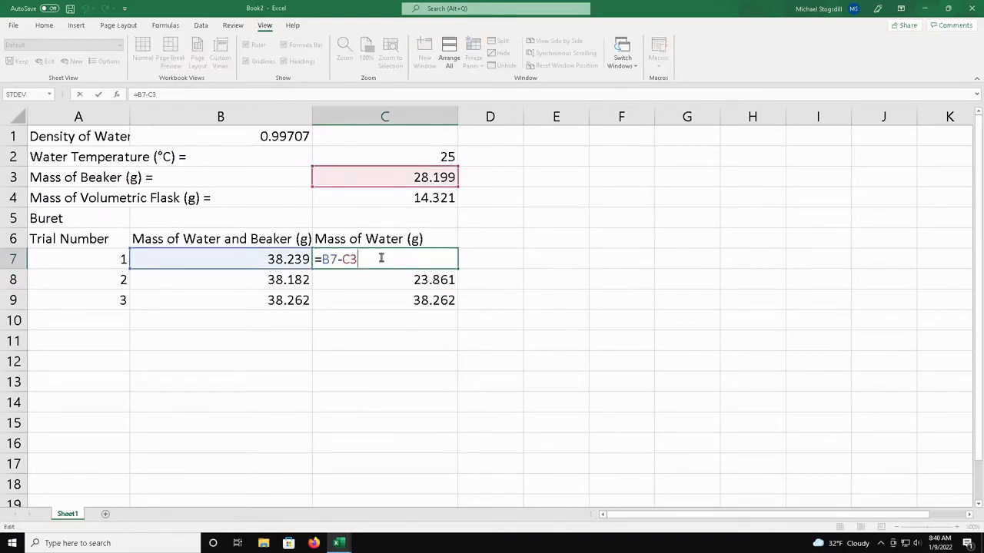
pyautogui.press('Left')
pyautogui.write('$')
pyautogui.press('Right')
pyautogui.write('$')
pyautogui.press('Left')
pyautogui.press('Left')
pyautogui.press('Left')
pyautogui.press('Right')
pyautogui.press('Right')
pyautogui.press('Right')
pyautogui.press('Right')
pyautogui.press('Return')
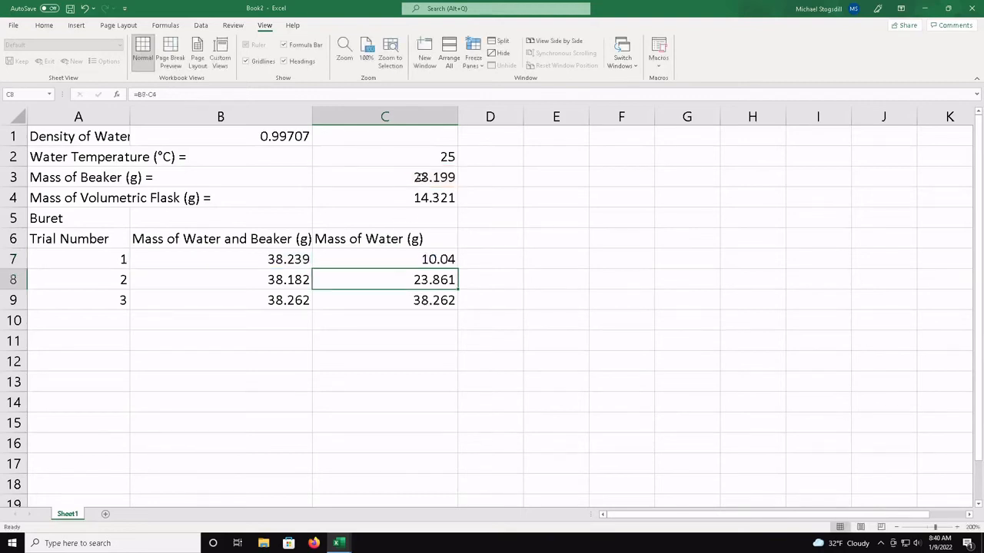
# Fill the absolute-reference formula from C7 down through C9 and check the cell references in C9
pyautogui.click(436, 260)
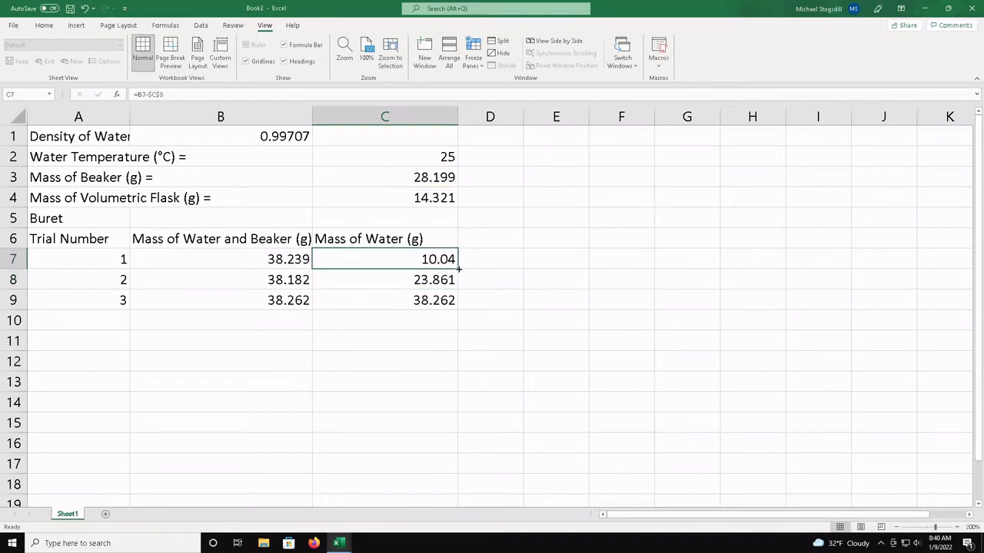
pyautogui.moveTo(458, 269); pyautogui.dragTo(461, 308)
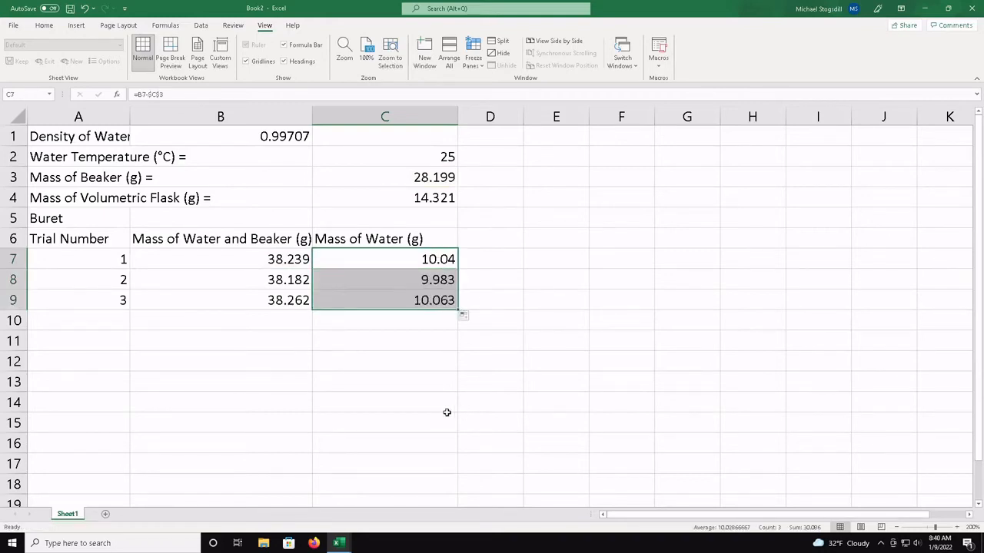
pyautogui.click(412, 303)
pyautogui.press('F2')
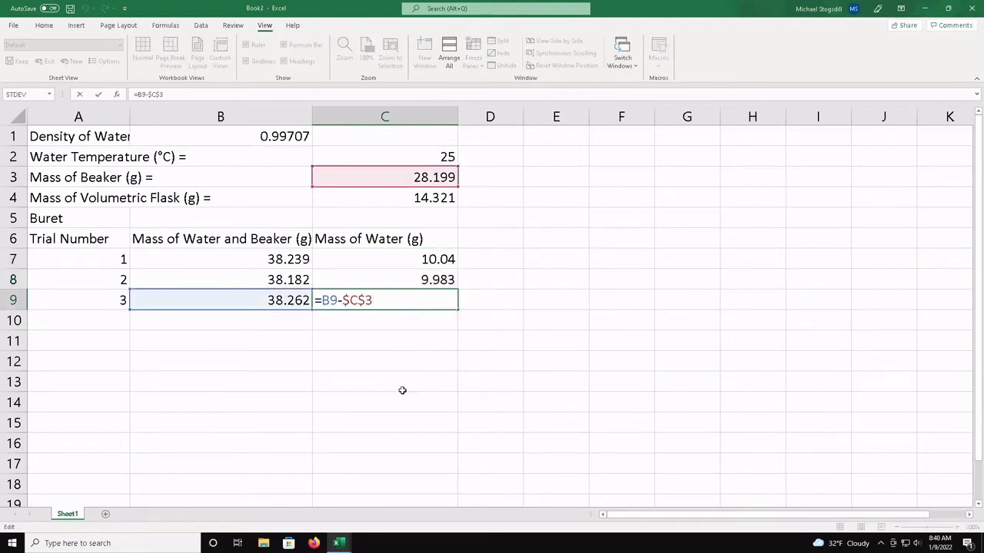
pyautogui.press('Return')
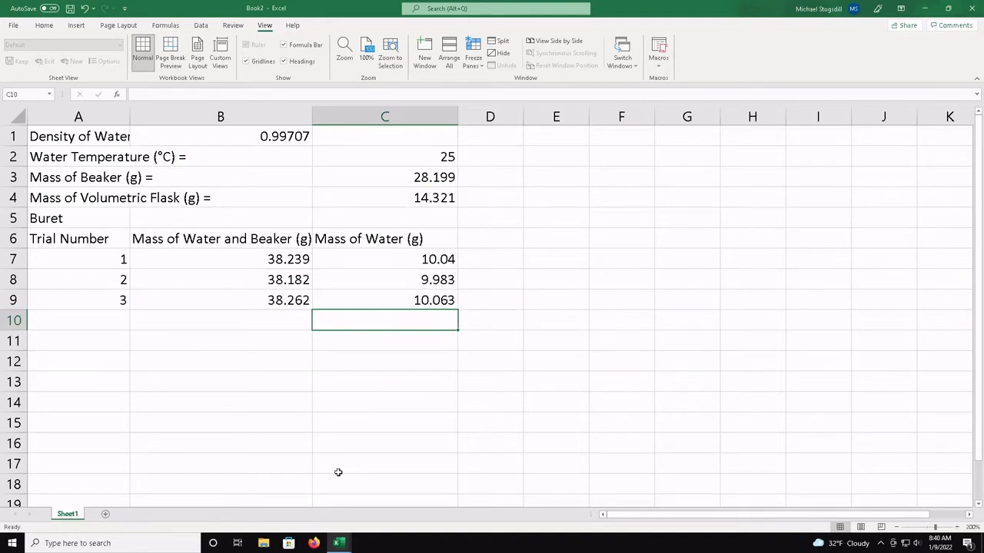
# Enter the label "Average (g) =" in cell B10, below the trial masses
pyautogui.click(273, 326)
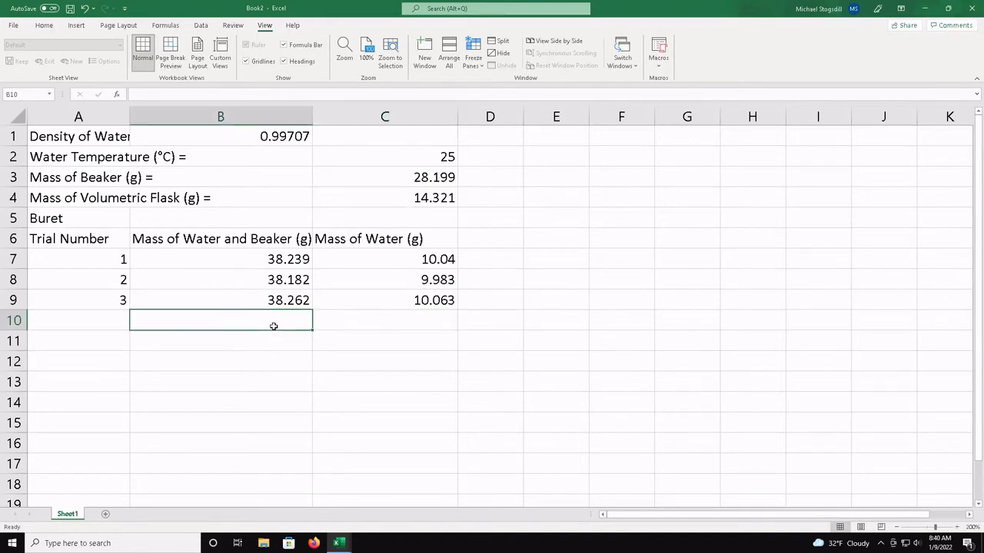
pyautogui.write('Avera')
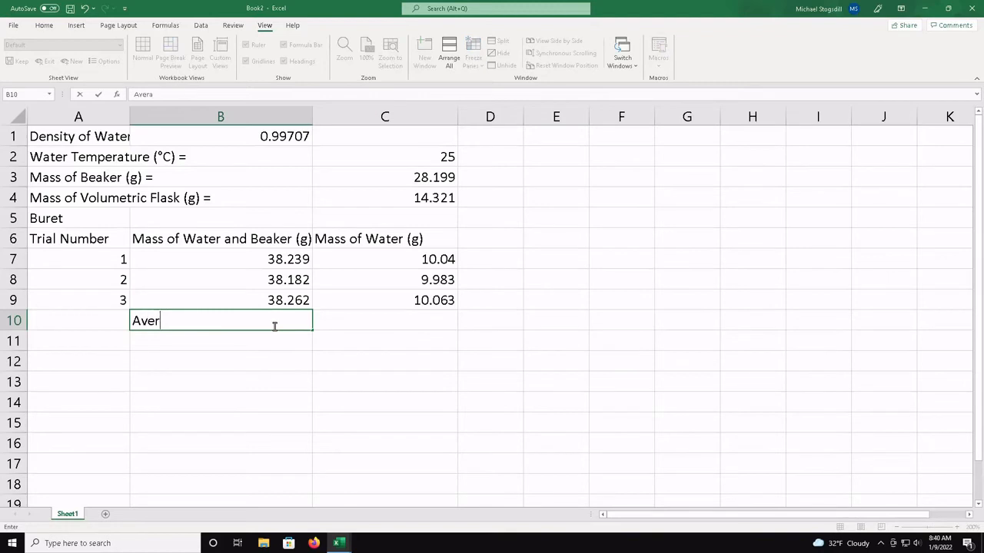
pyautogui.write('ge (g) =')
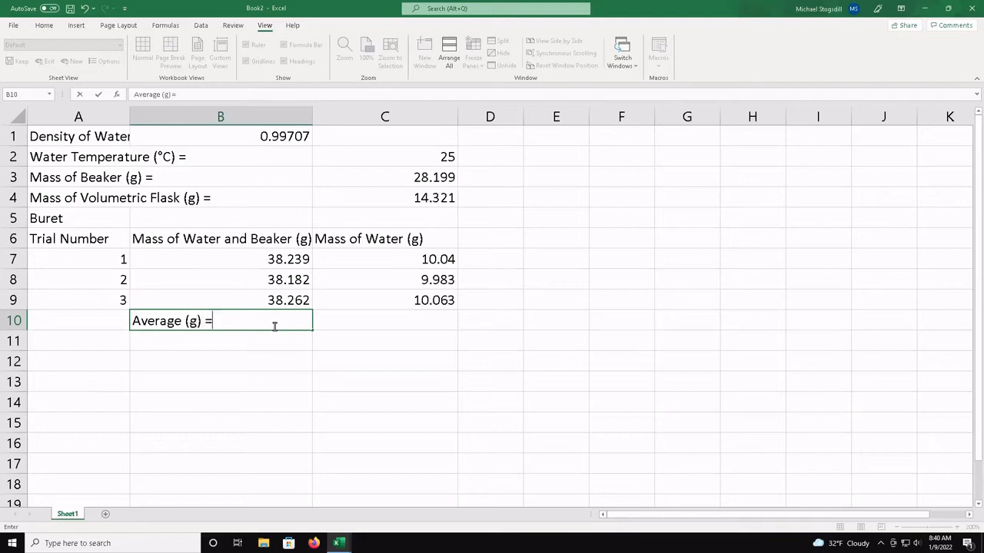
pyautogui.press('Return')
# Enter the formula =AVERAGE(C7,C8,C9) in cell C10 to average the three water masses
pyautogui.press('Right')
pyautogui.press('Up')
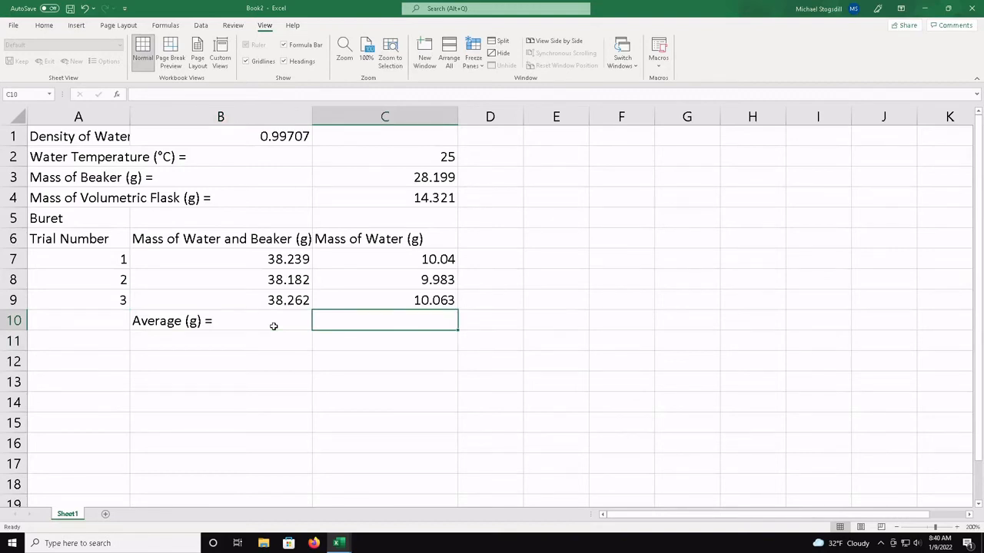
pyautogui.write('=')
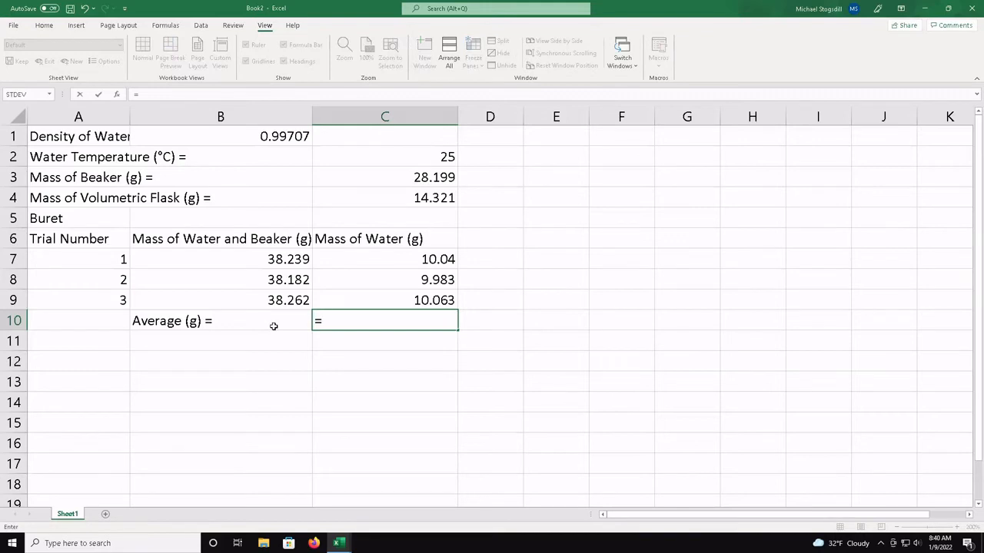
pyautogui.write('av')
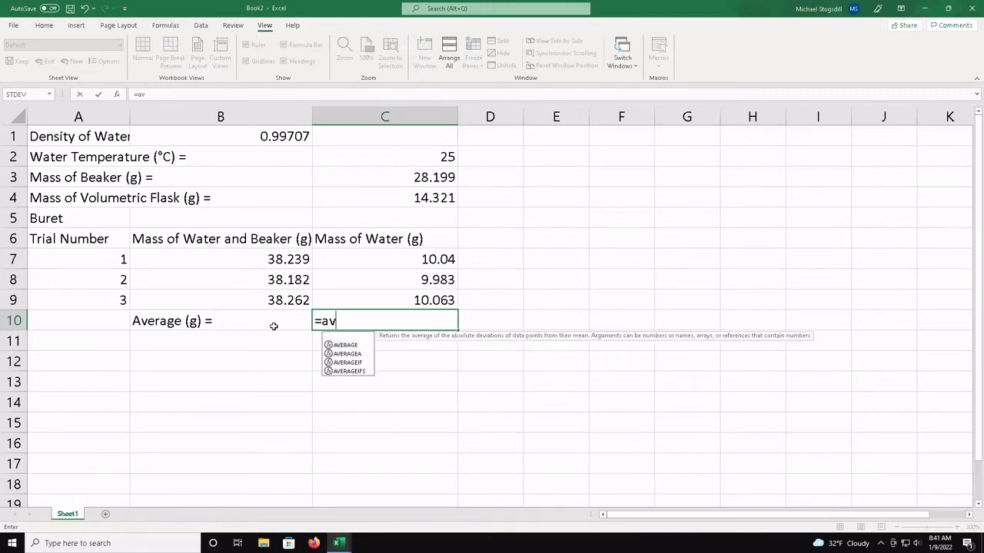
pyautogui.write('erage')
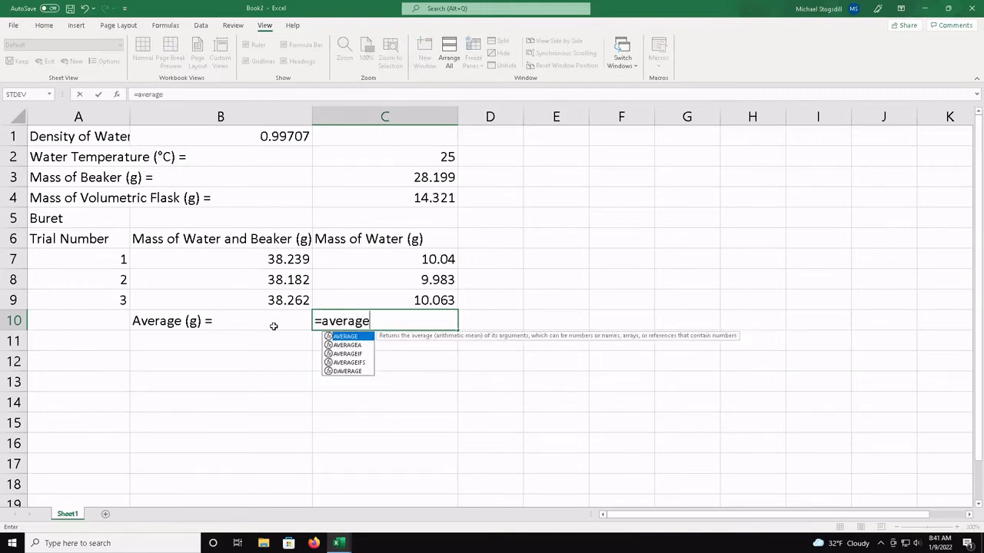
pyautogui.write('(')
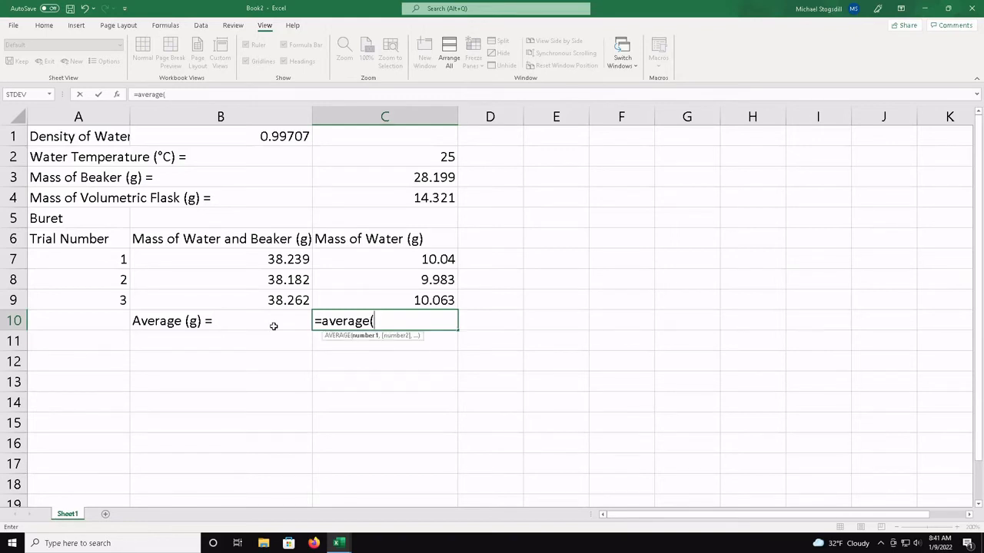
pyautogui.click(430, 259)
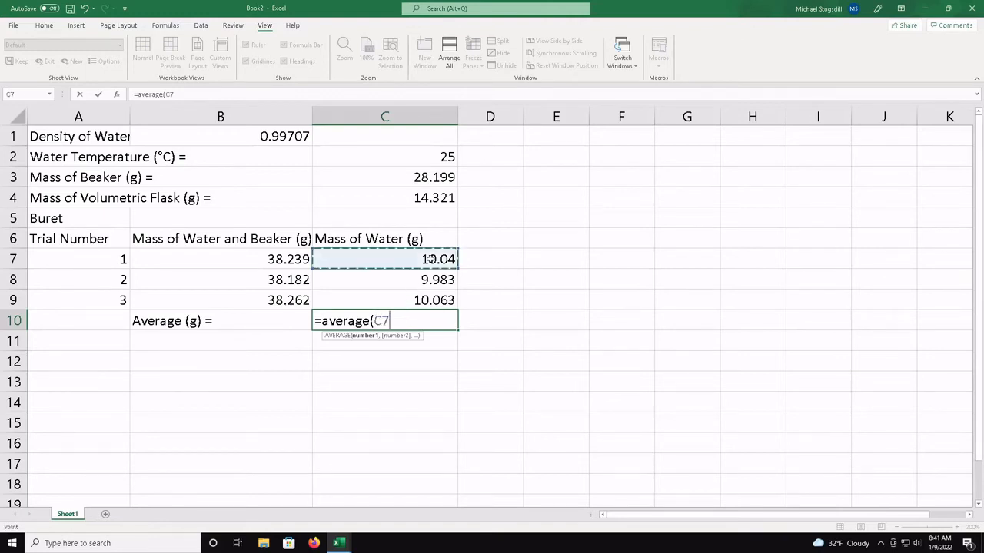
pyautogui.write(',')
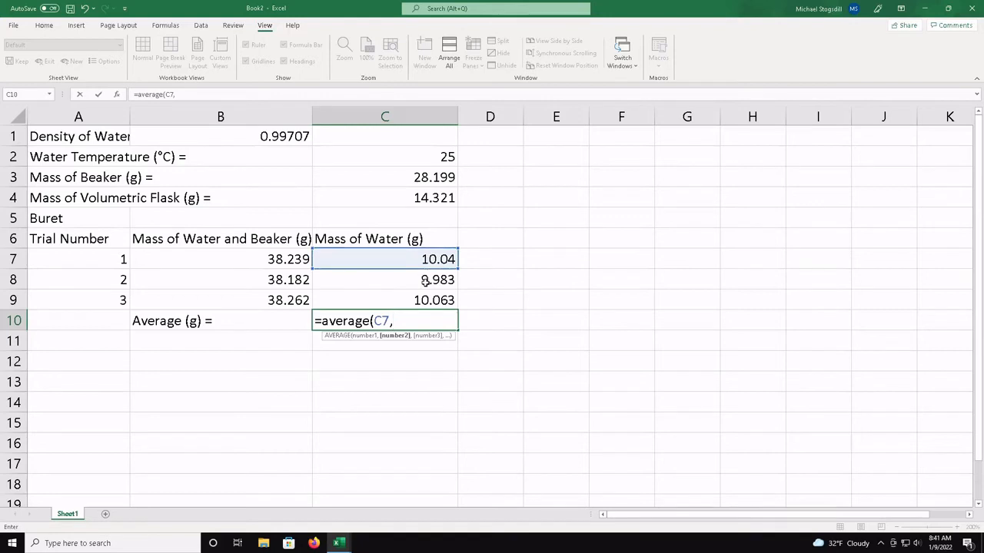
pyautogui.click(425, 281)
pyautogui.write(',')
pyautogui.click(423, 303)
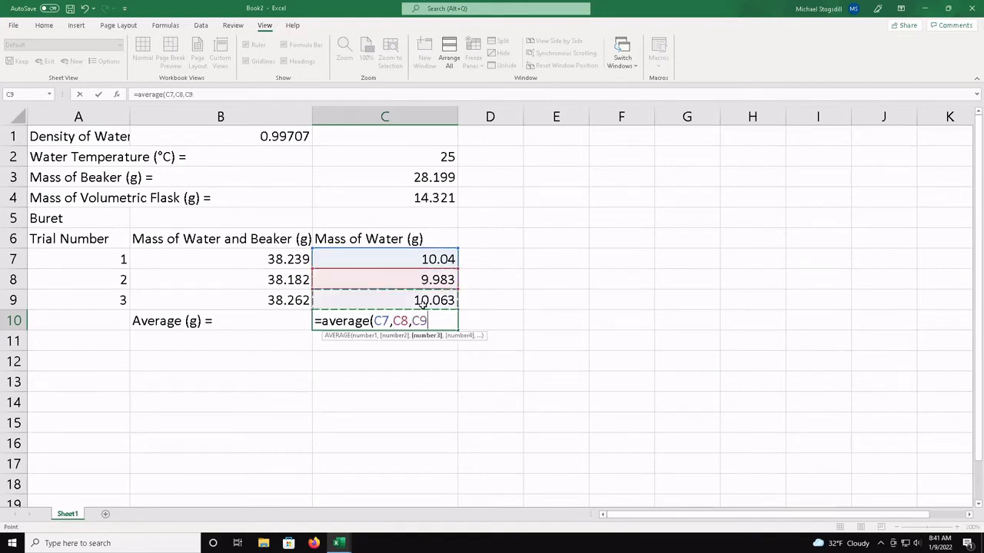
pyautogui.write(')')
pyautogui.press('Return')
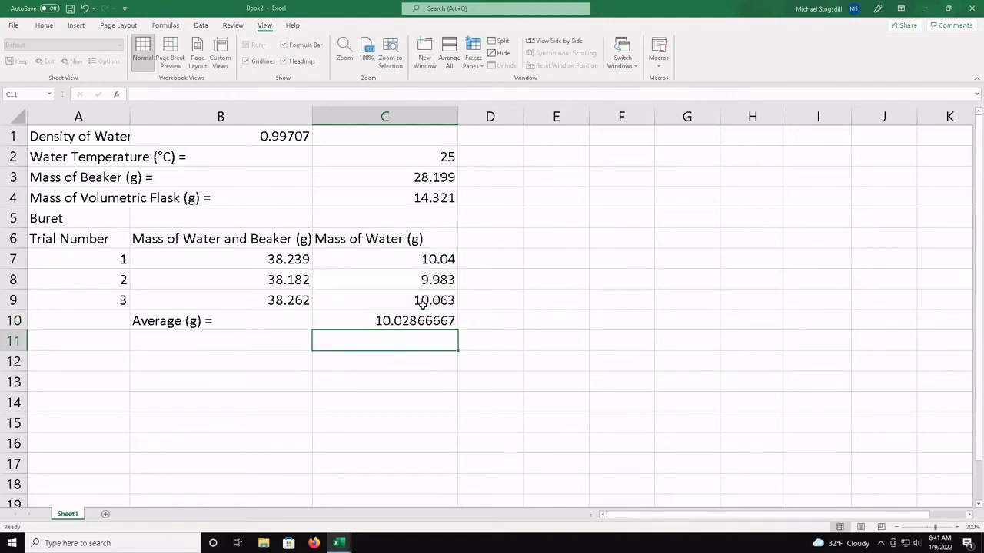
# Edit the average formula in C10 to use the cell range, =AVERAGE(C7:C9), instead of separate cell references
pyautogui.click(423, 323)
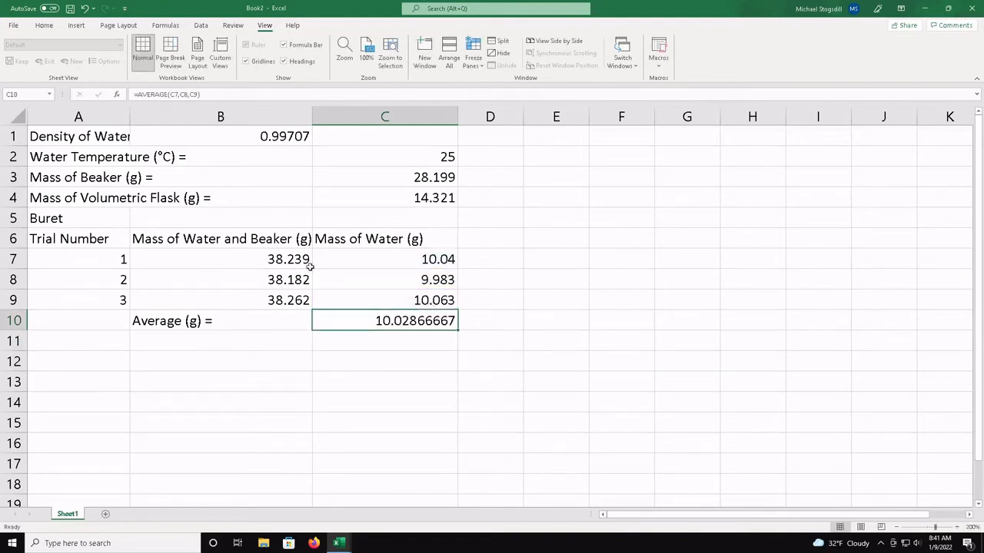
pyautogui.doubleClick(408, 320)
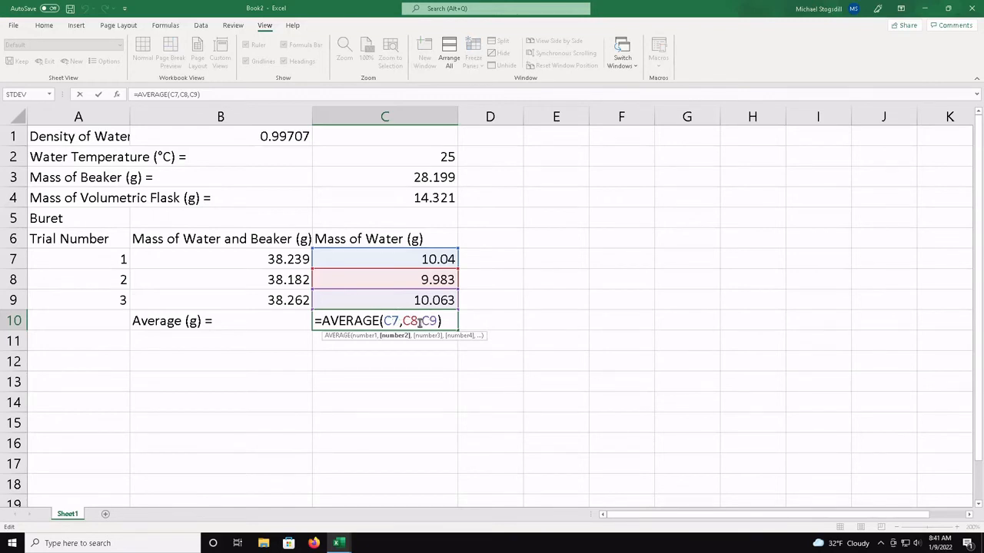
pyautogui.click(422, 321)
pyautogui.press('BackSpace')
pyautogui.press('BackSpace')
pyautogui.press('BackSpace')
pyautogui.press('BackSpace')
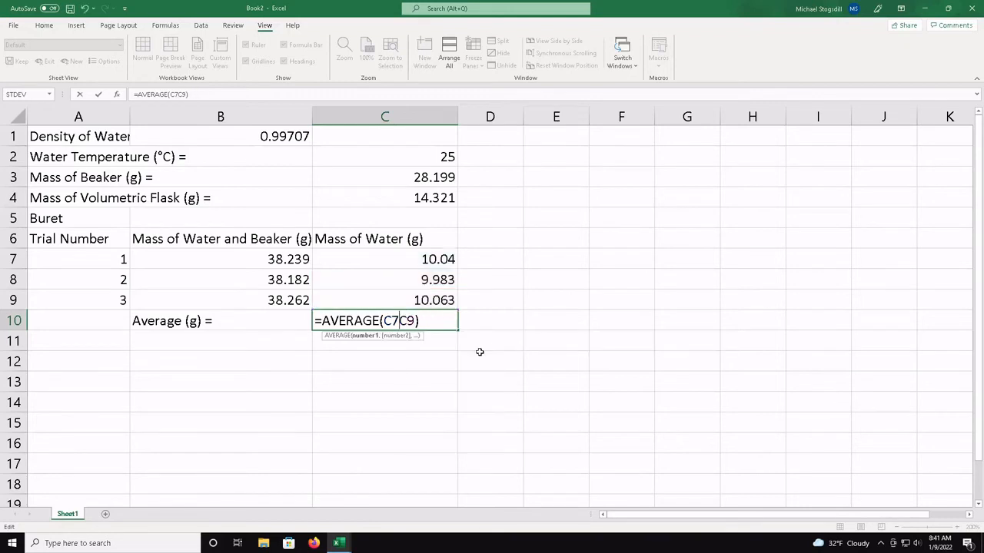
pyautogui.write(':')
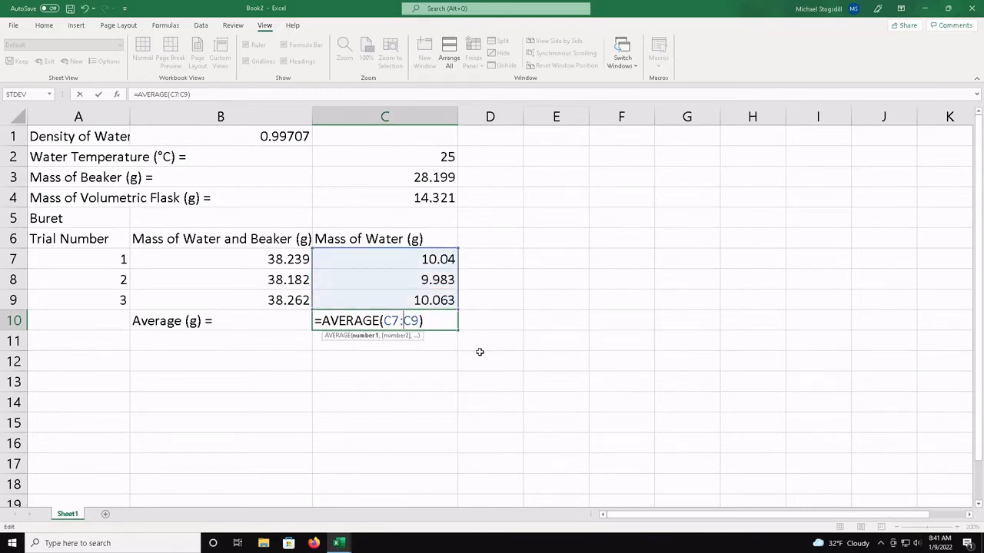
pyautogui.press('Return')
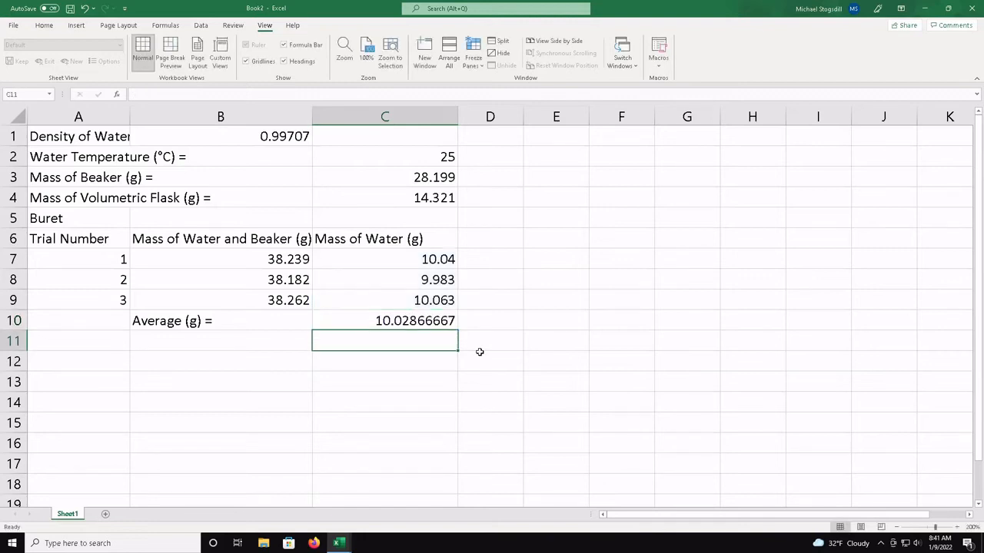
# Remove the range argument from C10's average formula and re-enter it by selecting cells C7 through C9
pyautogui.doubleClick(438, 323)
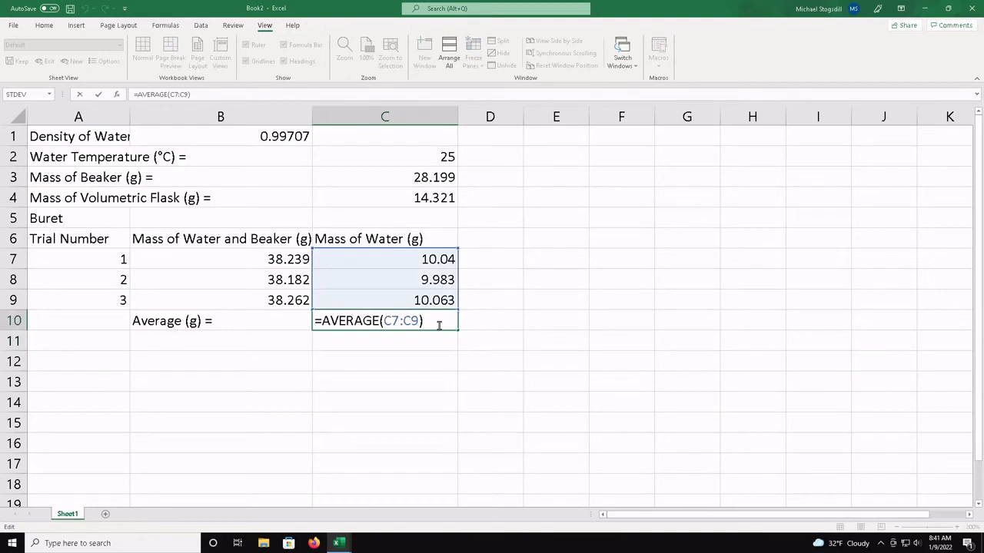
pyautogui.press('BackSpace')
pyautogui.press('BackSpace')
pyautogui.press('BackSpace')
pyautogui.press('BackSpace')
pyautogui.press('BackSpace')
pyautogui.press('BackSpace')
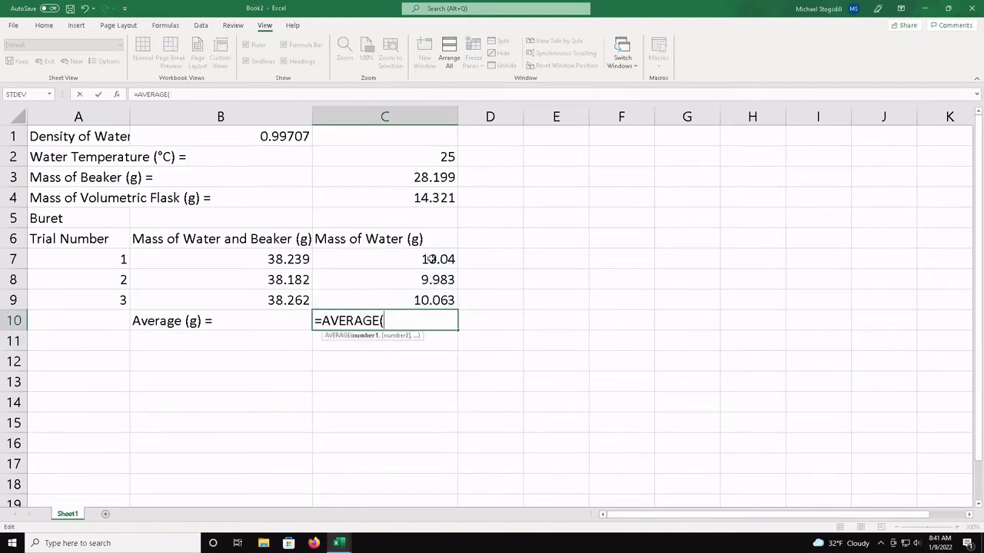
pyautogui.moveTo(430, 259); pyautogui.dragTo(431, 296)
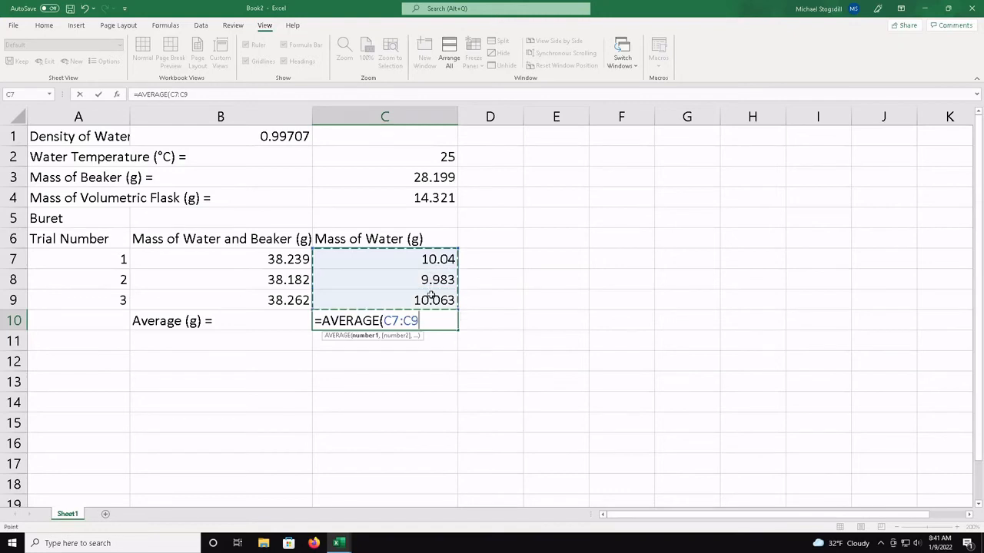
pyautogui.click(433, 318)
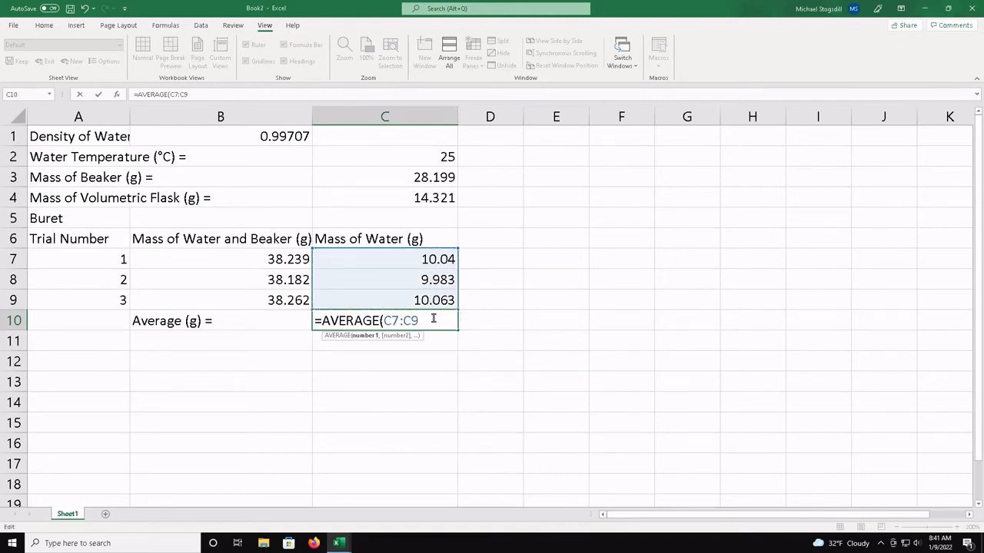
pyautogui.write(')')
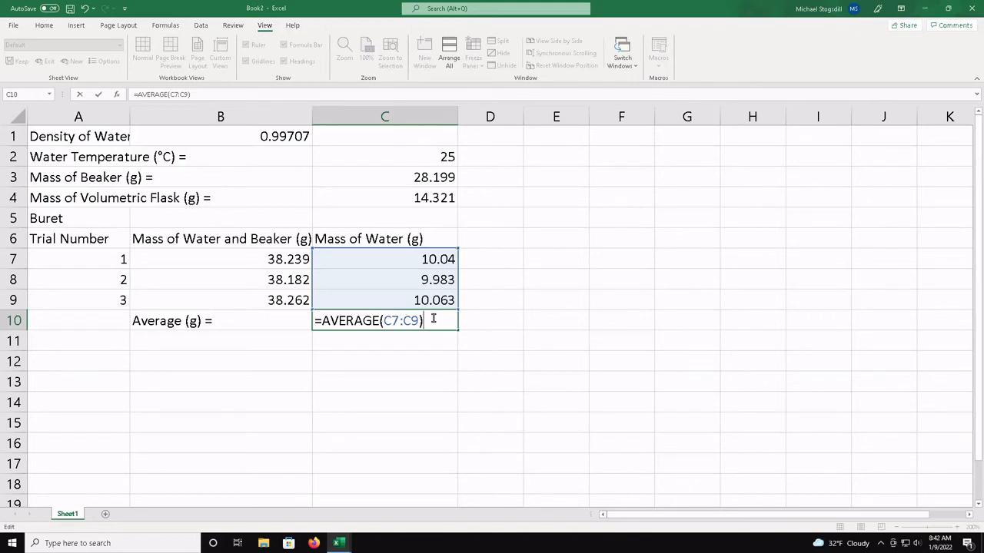
pyautogui.press('Return')
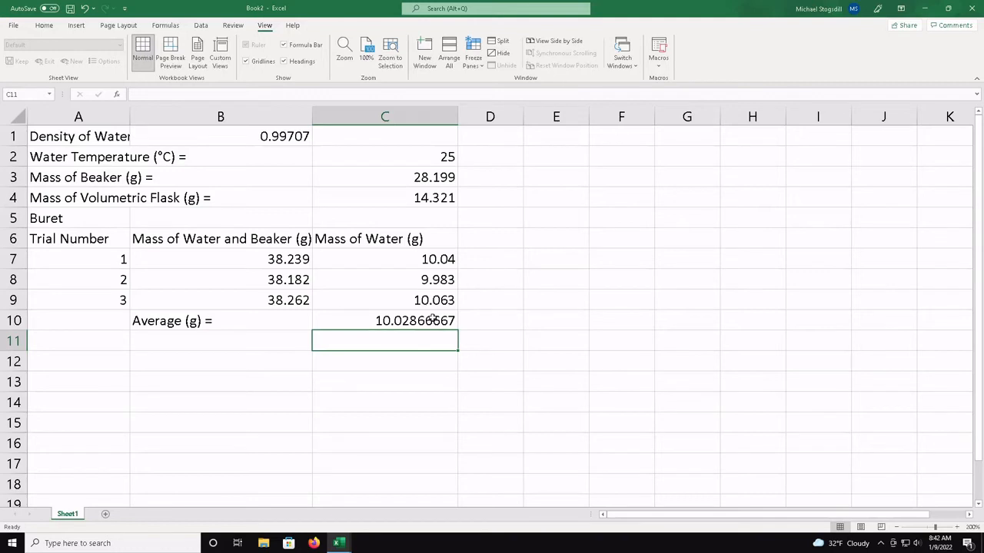
# Format the water masses and their average in C7:C10 as numbers with three decimal places
pyautogui.click(433, 318)
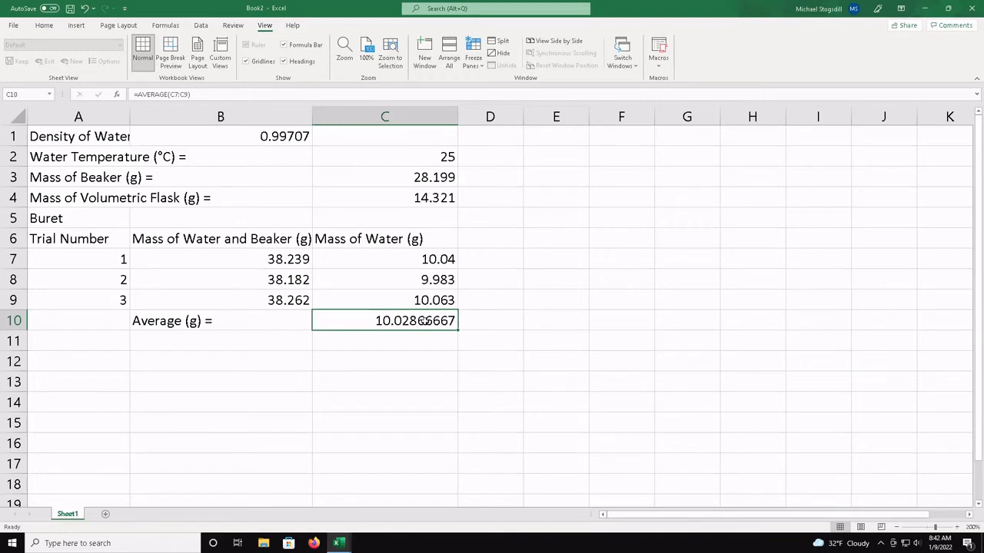
pyautogui.click(427, 263)
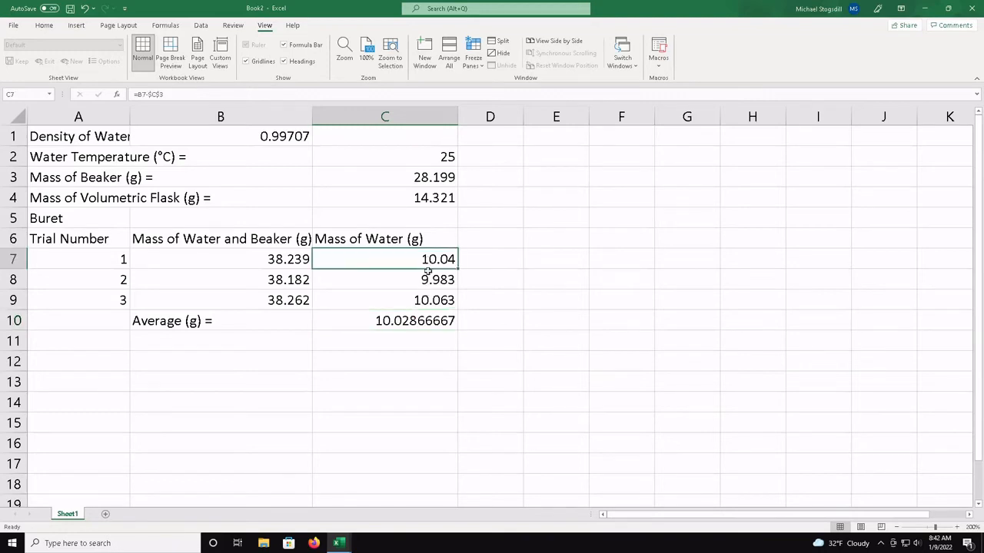
pyautogui.moveTo(428, 271); pyautogui.dragTo(431, 321)
pyautogui.rightClick(430, 320)
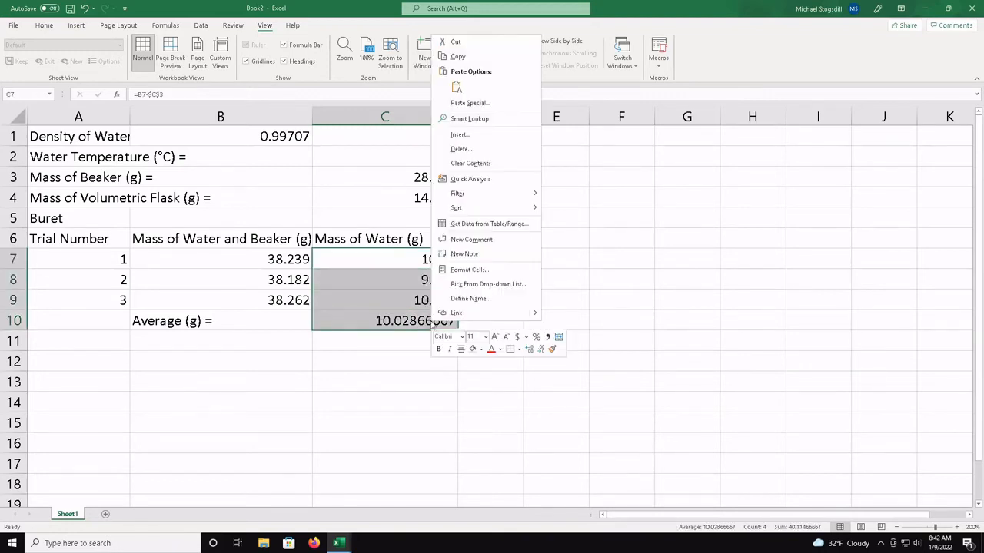
pyautogui.click(467, 271)
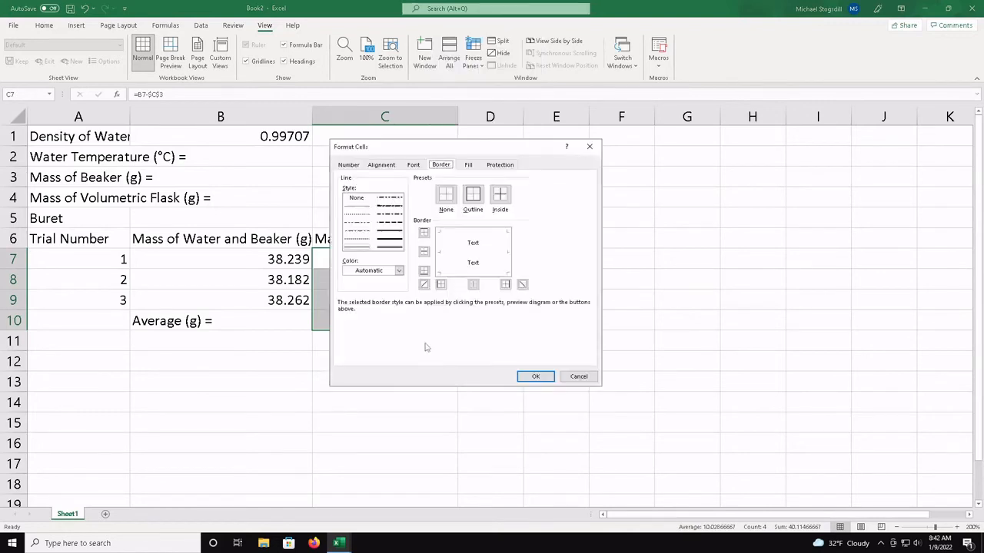
pyautogui.click(356, 166)
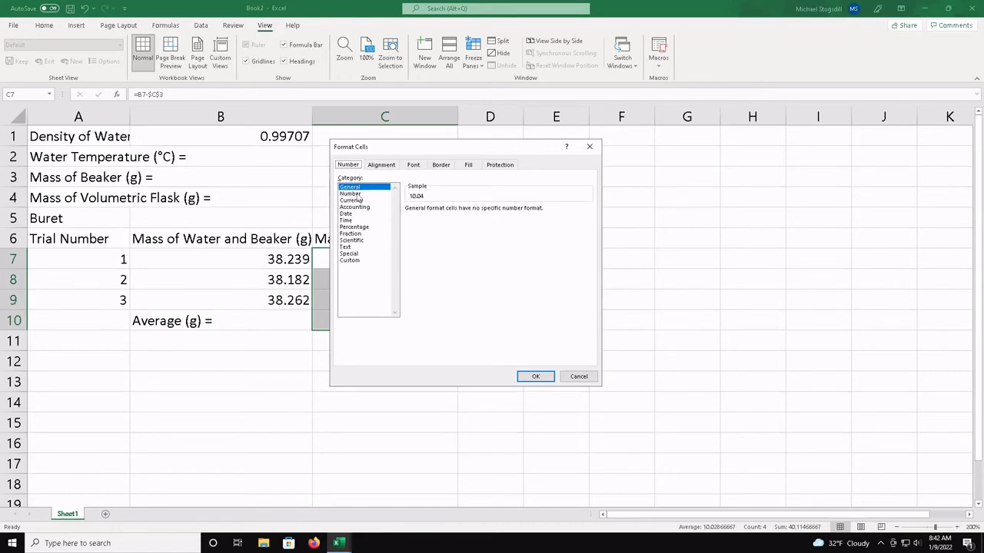
pyautogui.click(355, 195)
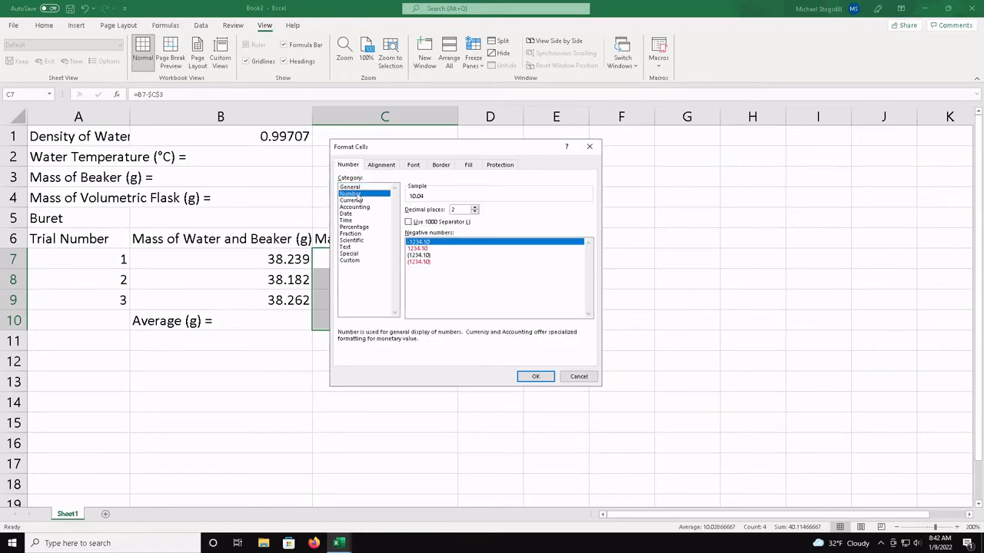
pyautogui.click(475, 207)
pyautogui.click(535, 377)
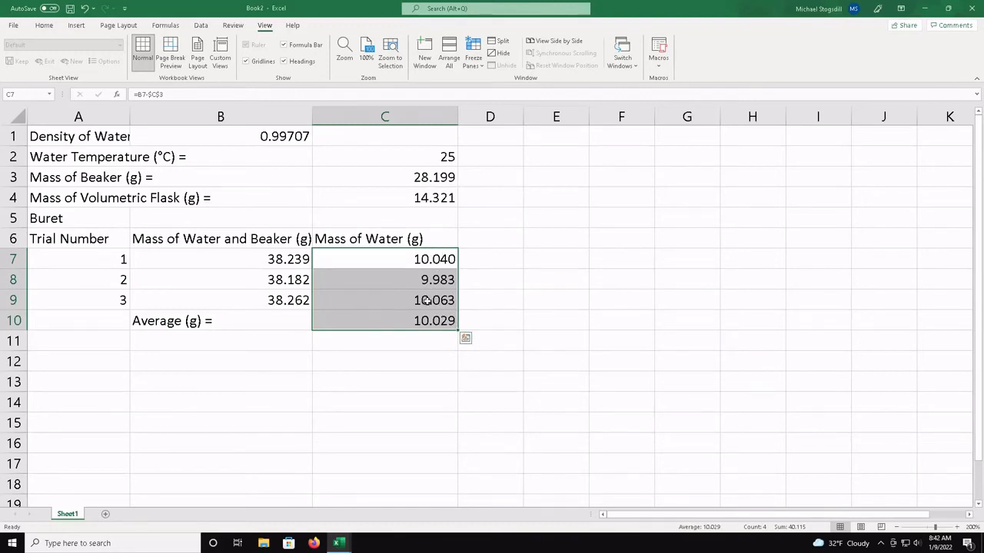
pyautogui.click(423, 341)
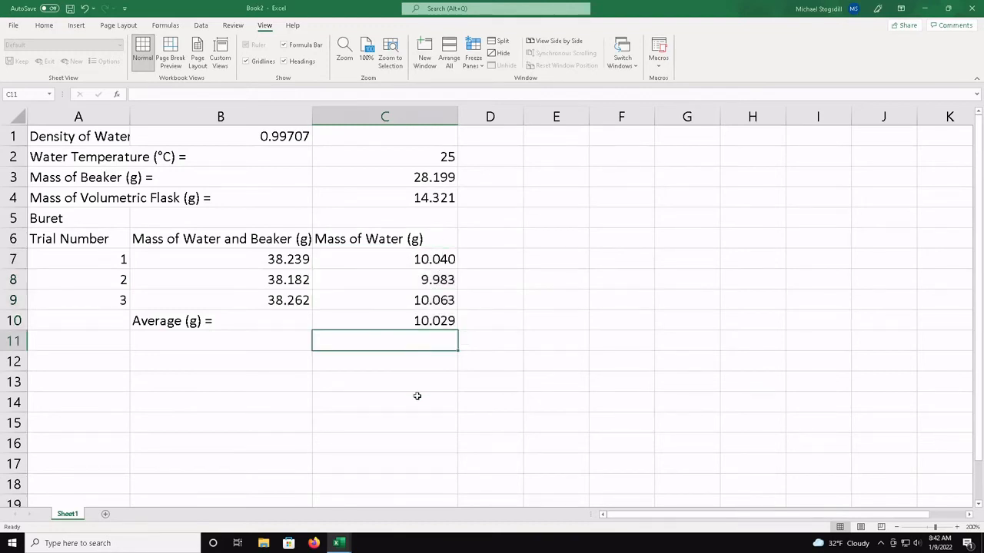
# Enter the label "Standard Deviation (g) =" in cell B11, below the average label
pyautogui.click(278, 343)
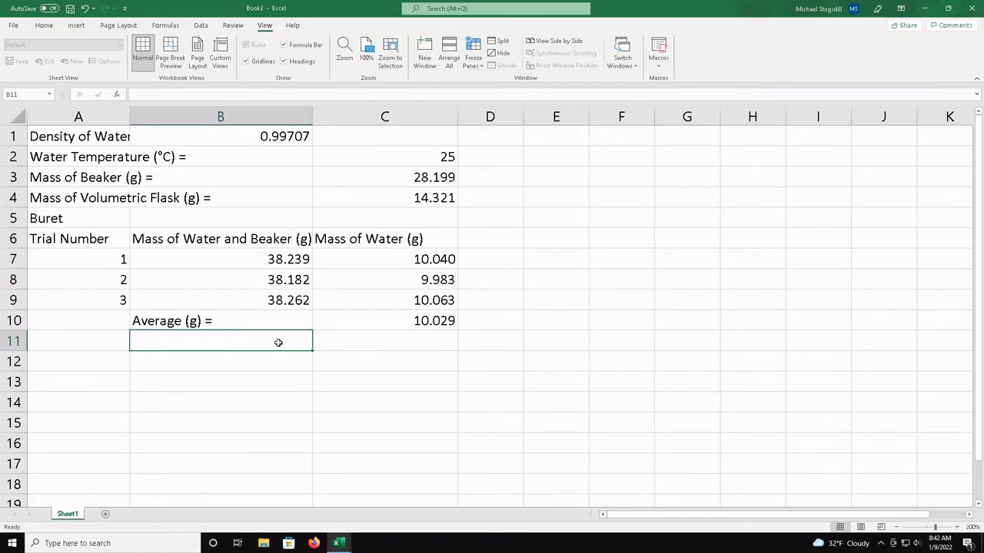
pyautogui.write('Stan')
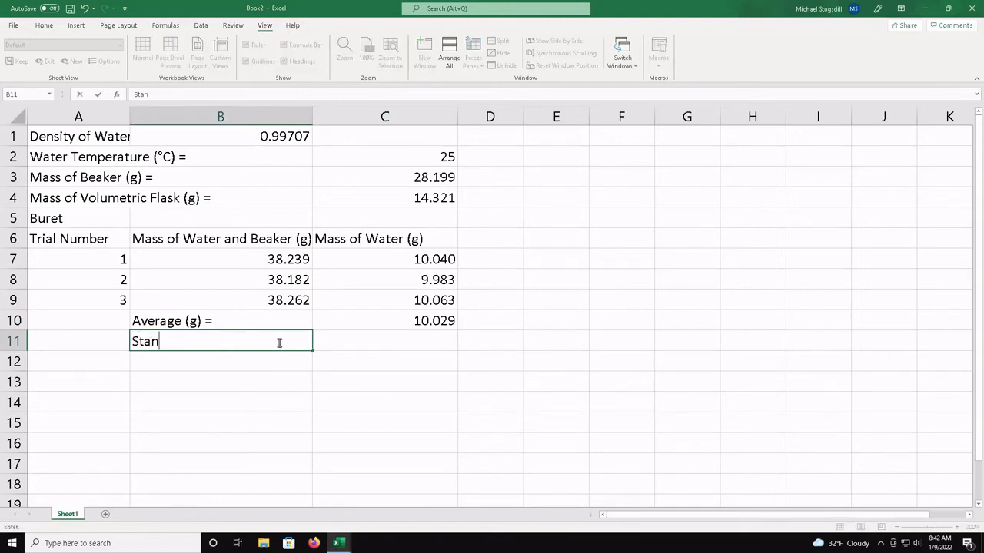
pyautogui.write('dard Devi')
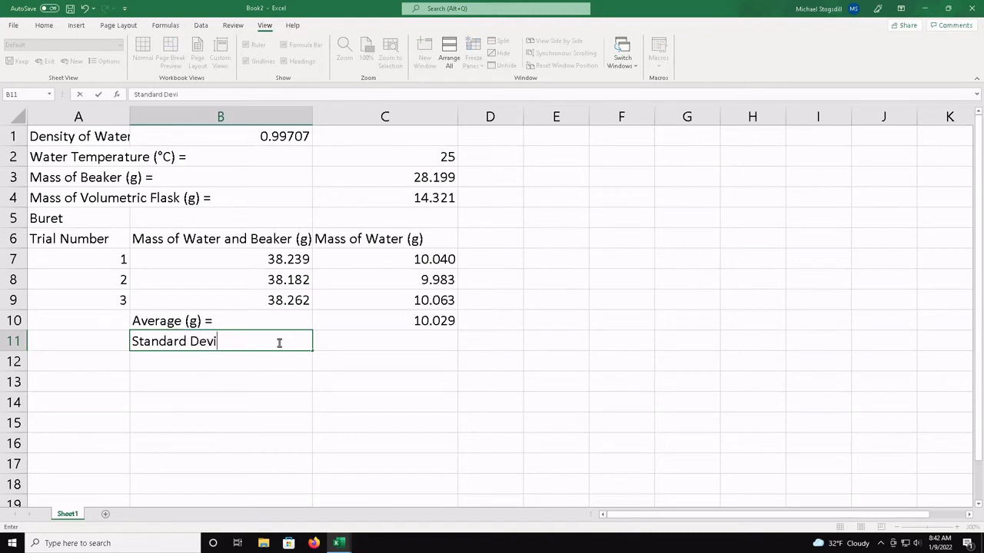
pyautogui.write('ation (g) =')
pyautogui.press('Return')
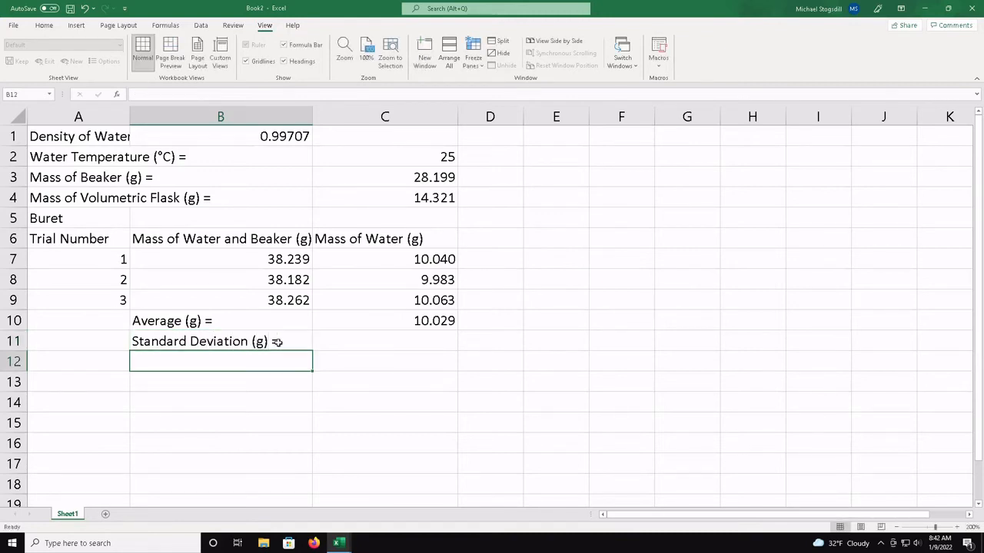
# Calculate the standard deviation of the three water masses in C11 with =STDEV(C7:C9)
pyautogui.press('Right')
pyautogui.press('Up')
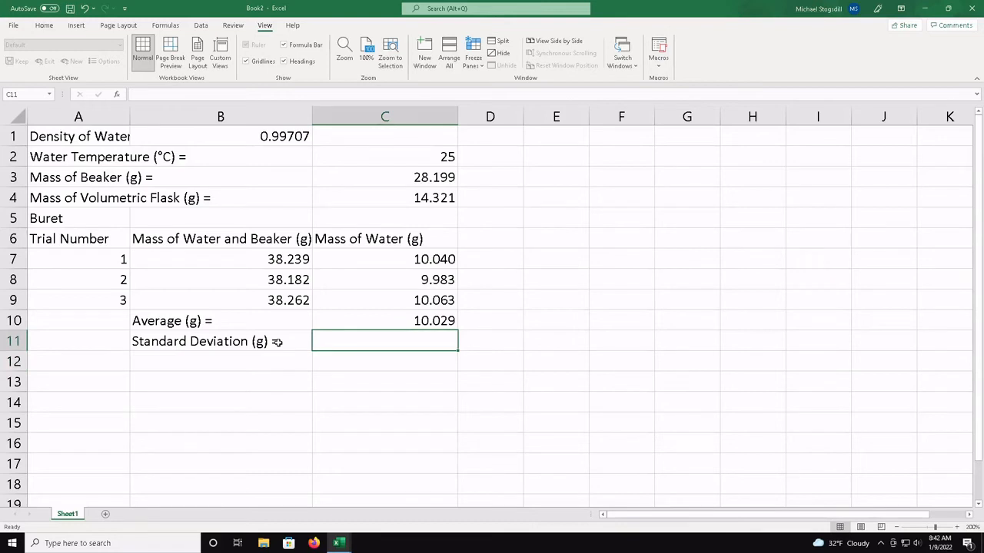
pyautogui.write('=stdev')
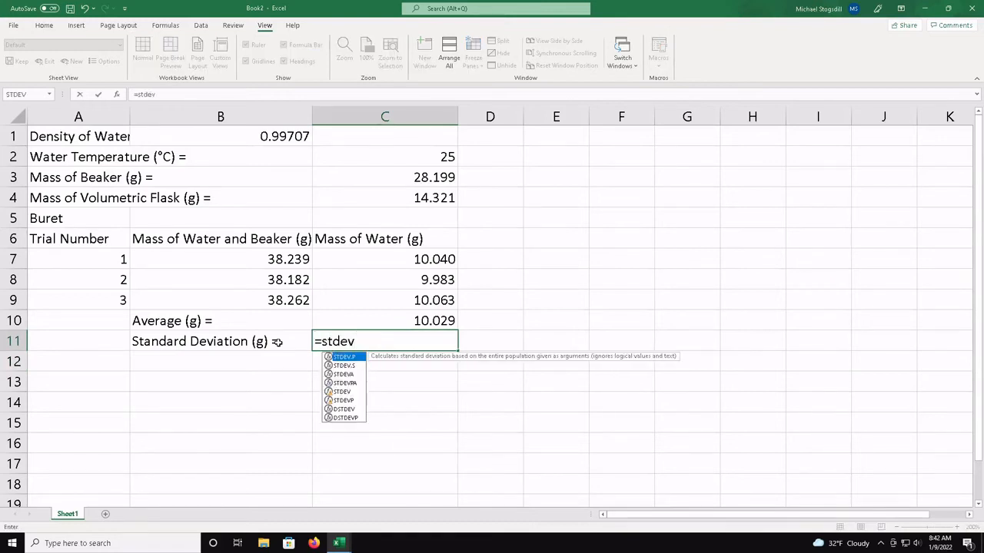
pyautogui.write('(')
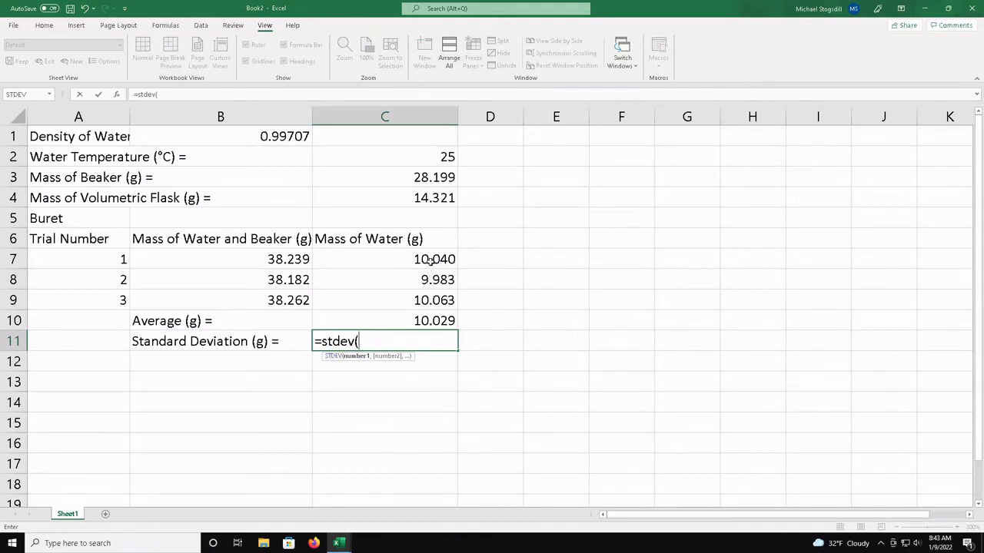
pyautogui.moveTo(432, 258); pyautogui.dragTo(433, 302)
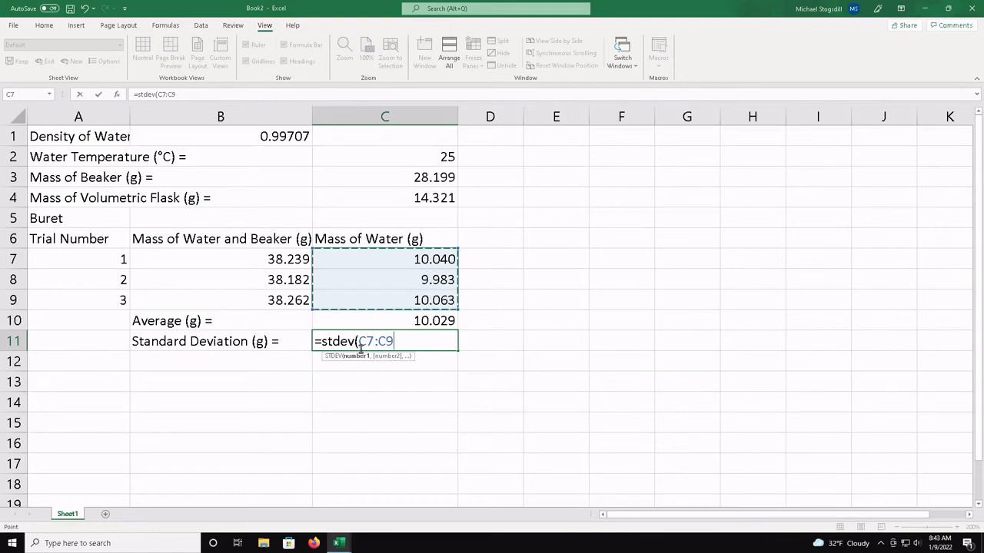
pyautogui.click(409, 345)
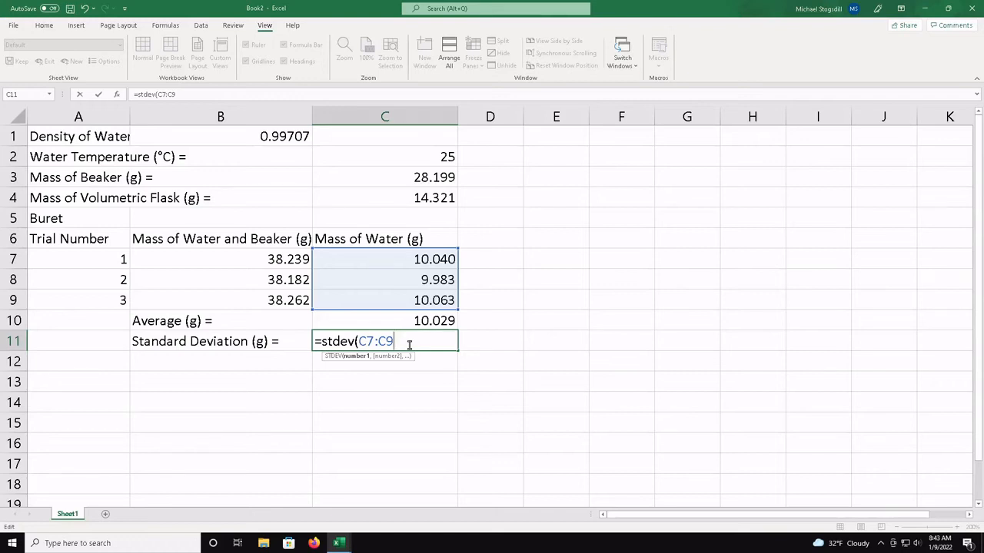
pyautogui.write(')')
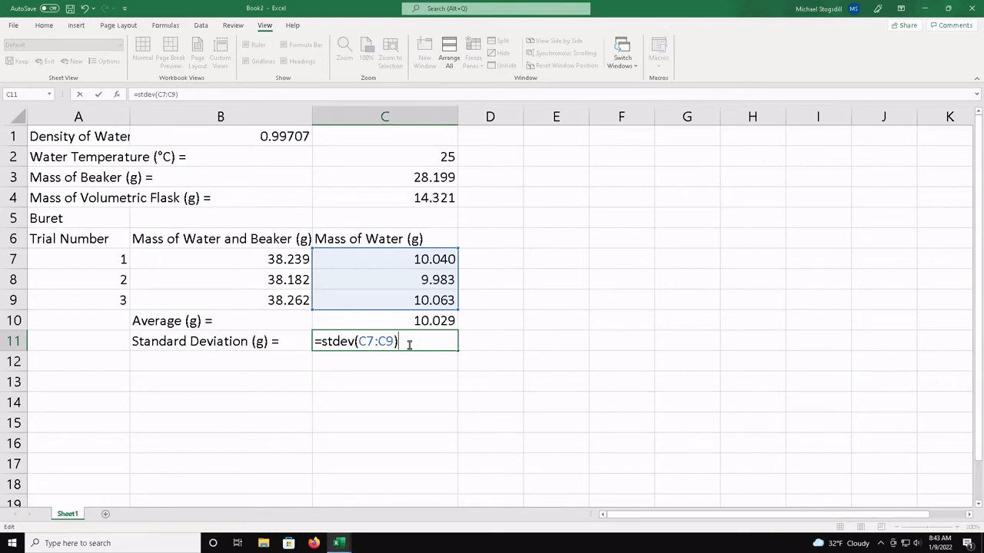
pyautogui.press('Return')
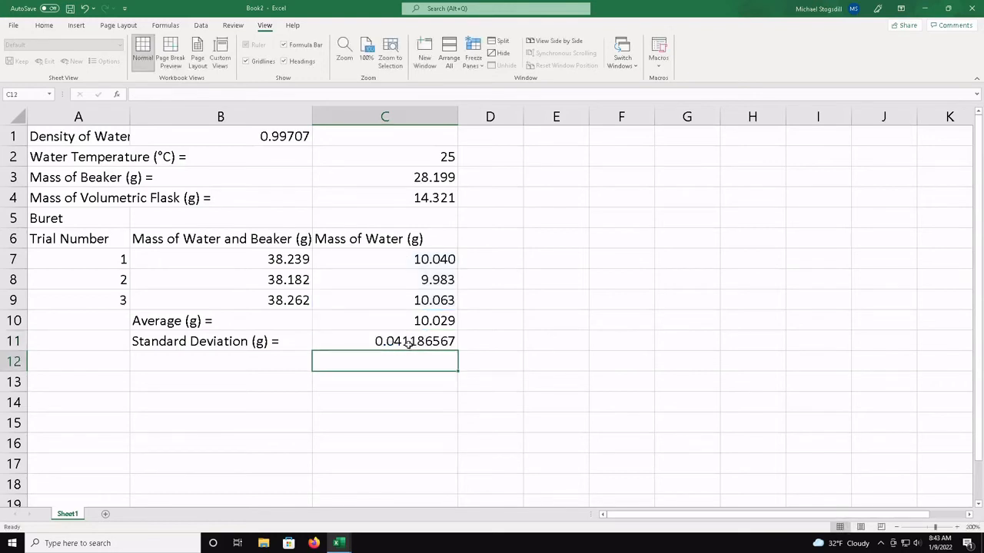
# Remove the range argument from C11's standard deviation formula and re-enter it by selecting cells C7 through C9
pyautogui.click(409, 343)
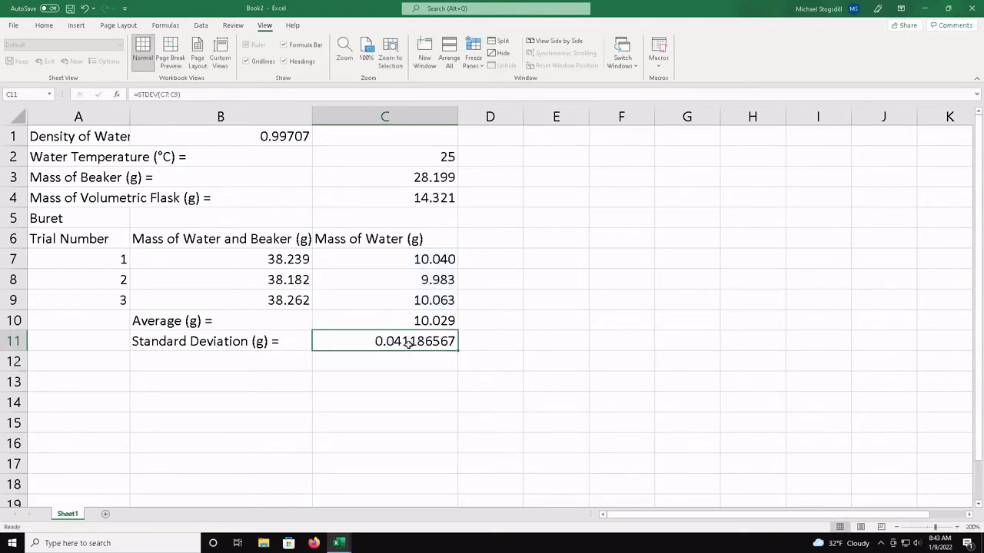
pyautogui.doubleClick(409, 344)
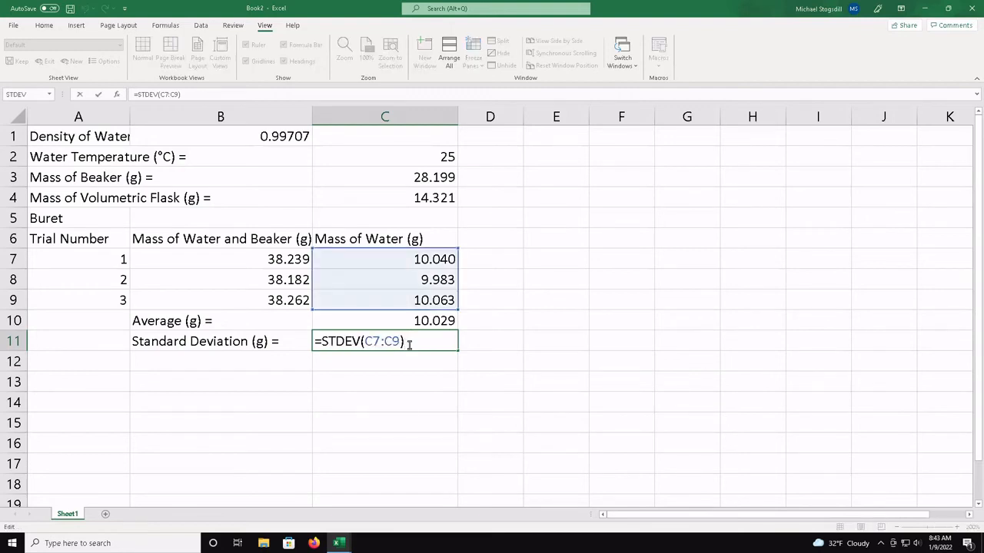
pyautogui.press('BackSpace')
pyautogui.press('BackSpace')
pyautogui.press('BackSpace')
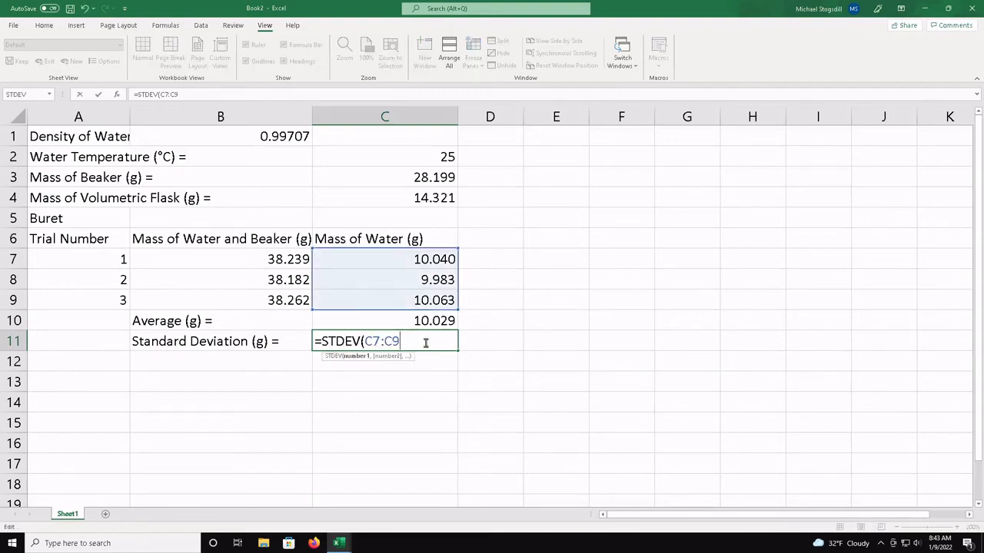
pyautogui.press('BackSpace')
pyautogui.press('BackSpace')
pyautogui.press('BackSpace')
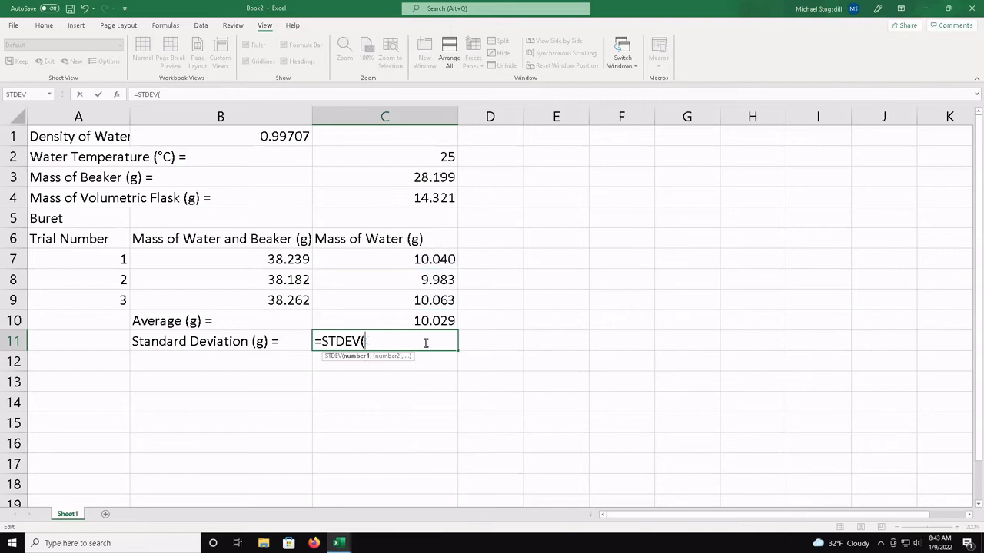
pyautogui.click(437, 260)
pyautogui.moveTo(437, 260); pyautogui.dragTo(438, 318)
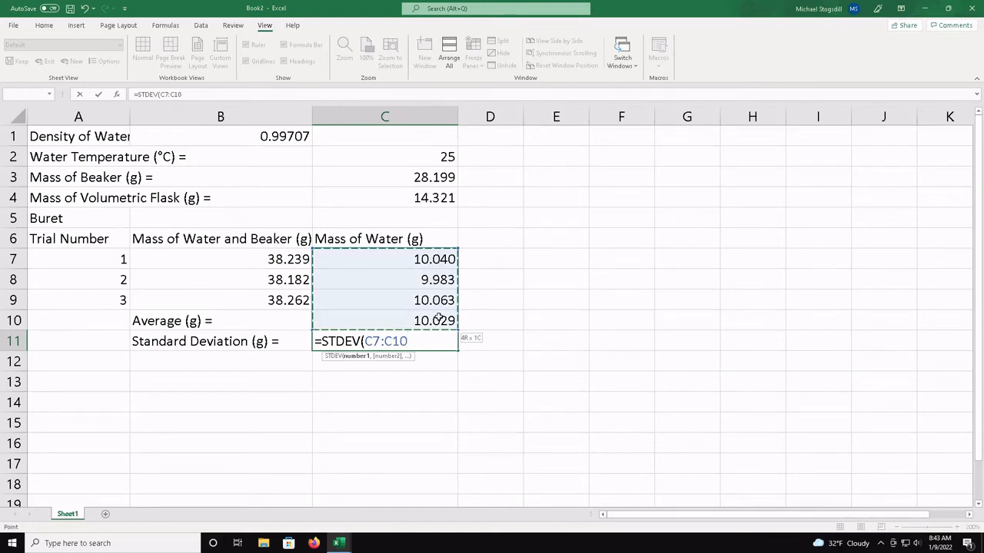
pyautogui.moveTo(438, 317); pyautogui.dragTo(438, 302)
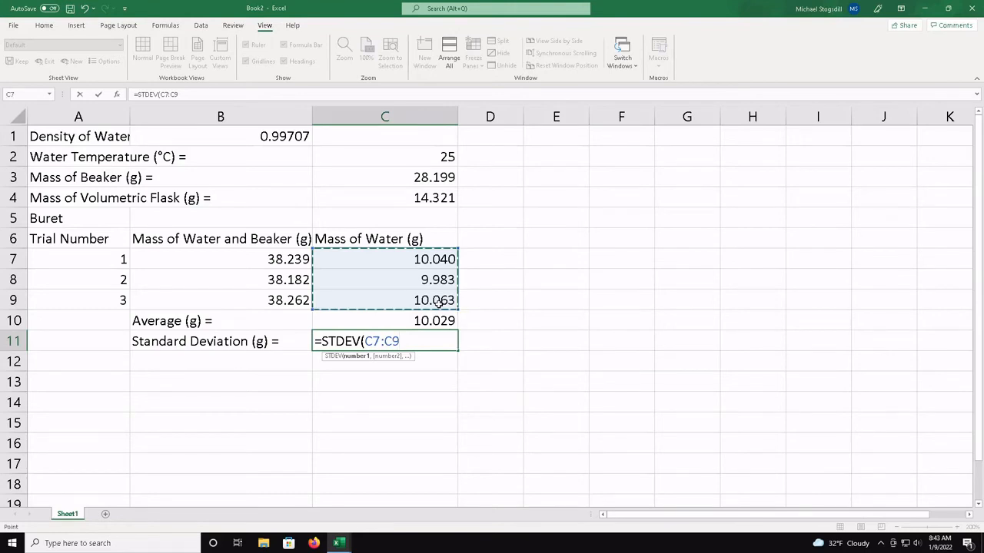
pyautogui.click(427, 336)
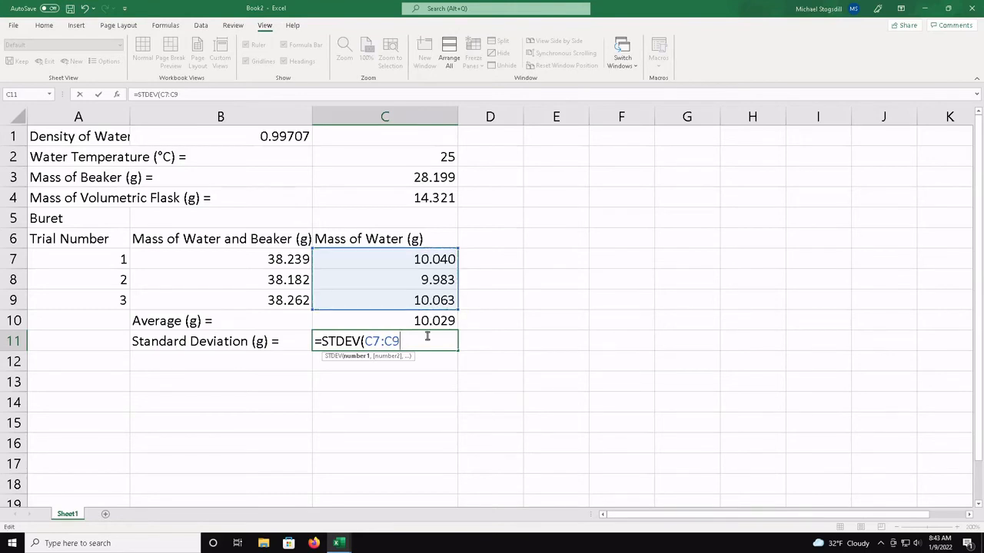
pyautogui.write(')')
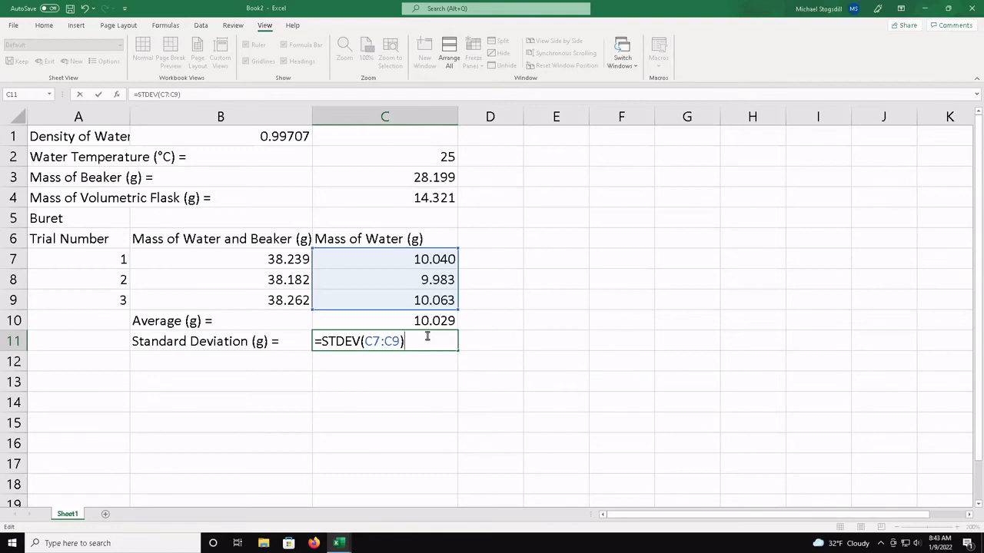
pyautogui.press('Return')
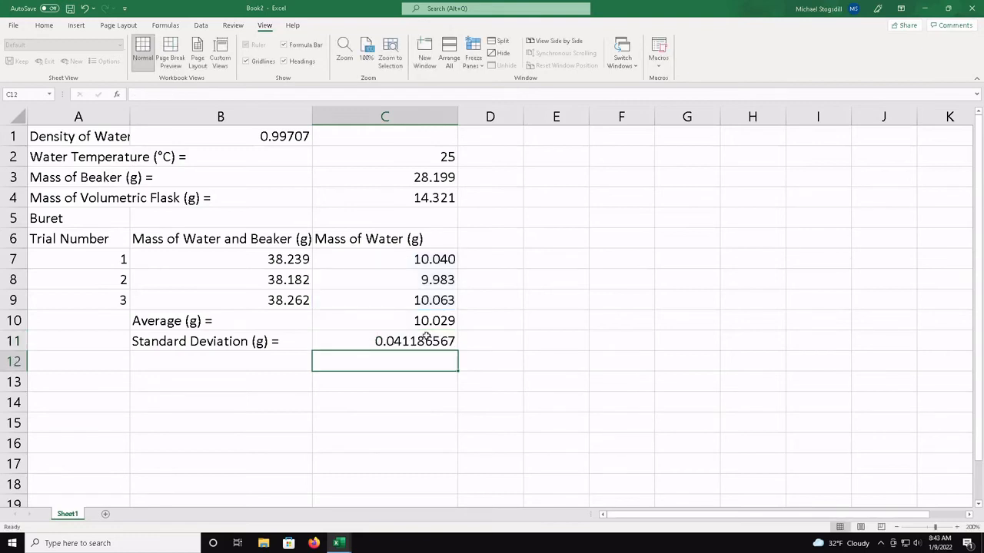
# Widen column A to fit the density label in A1, and enter the label "Average (ml) =" in cell B12
pyautogui.press('Left')
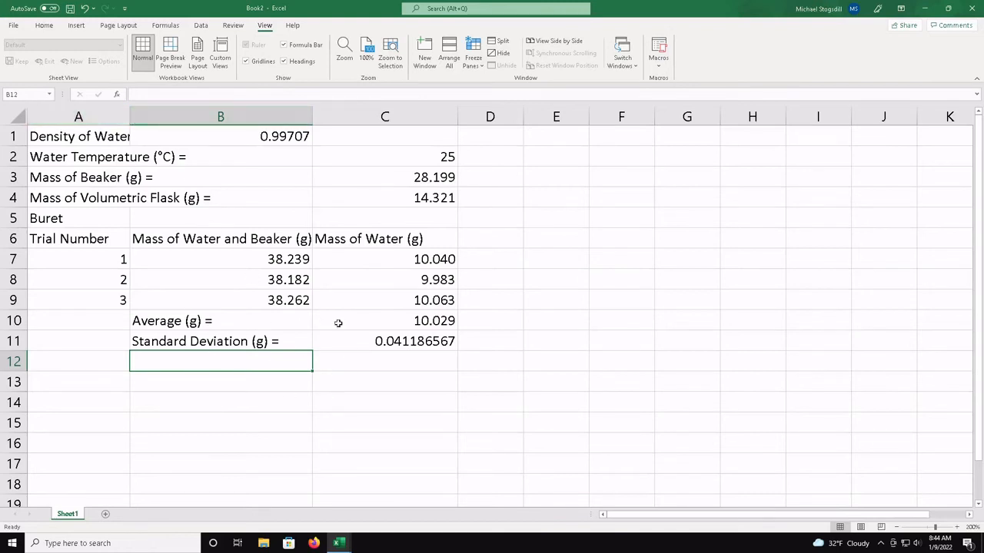
pyautogui.moveTo(131, 118); pyautogui.dragTo(190, 119)
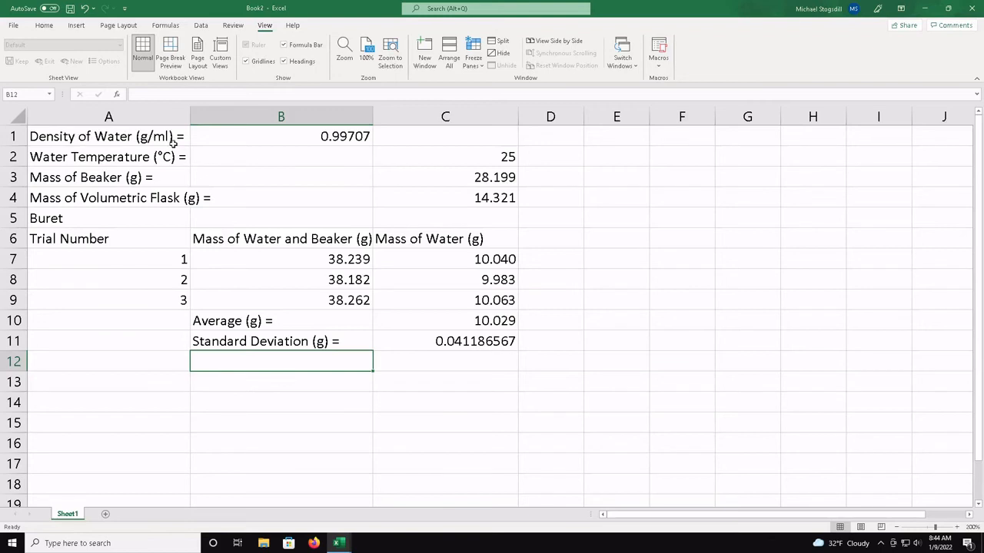
pyautogui.doubleClick(334, 361)
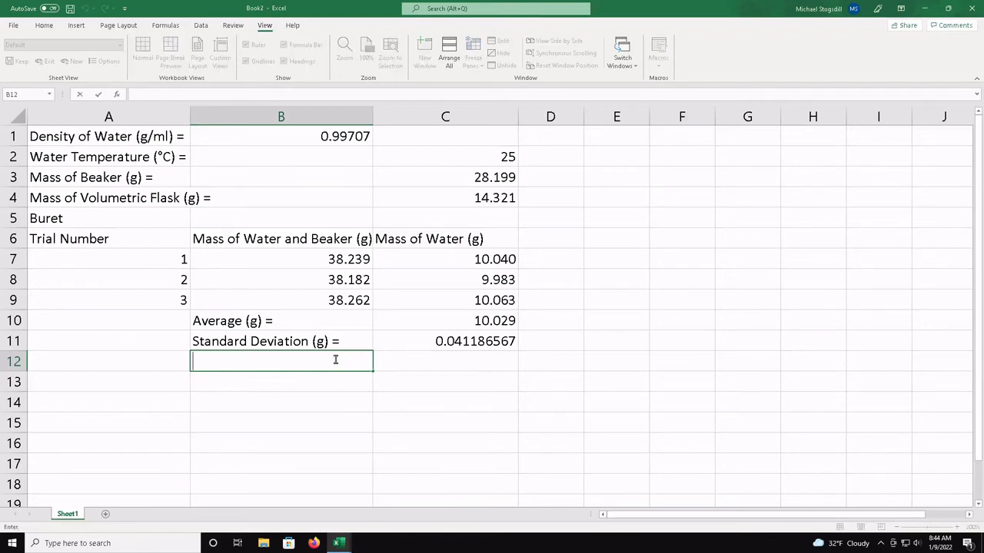
pyautogui.write('Average')
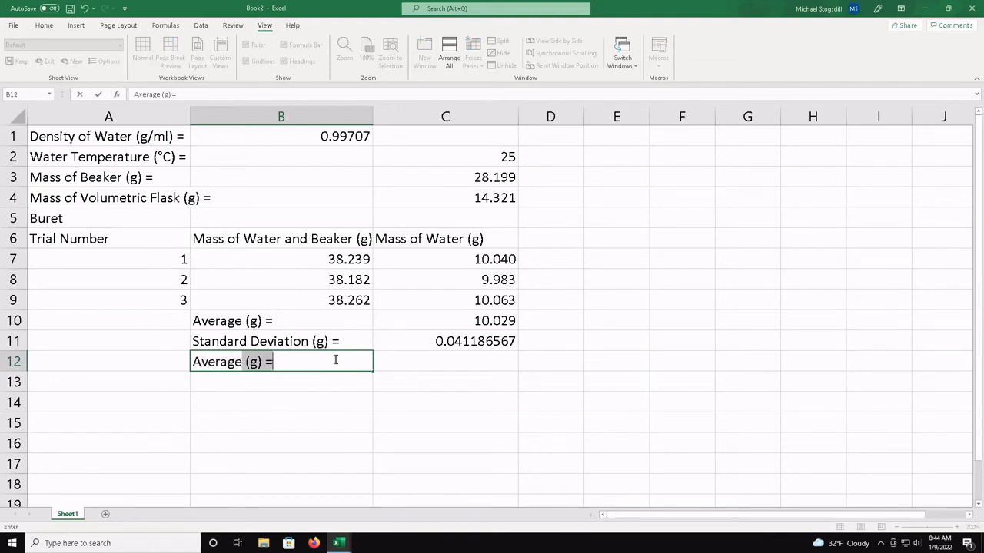
pyautogui.write('(')
pyautogui.press('BackSpace')
pyautogui.write('(ml)')
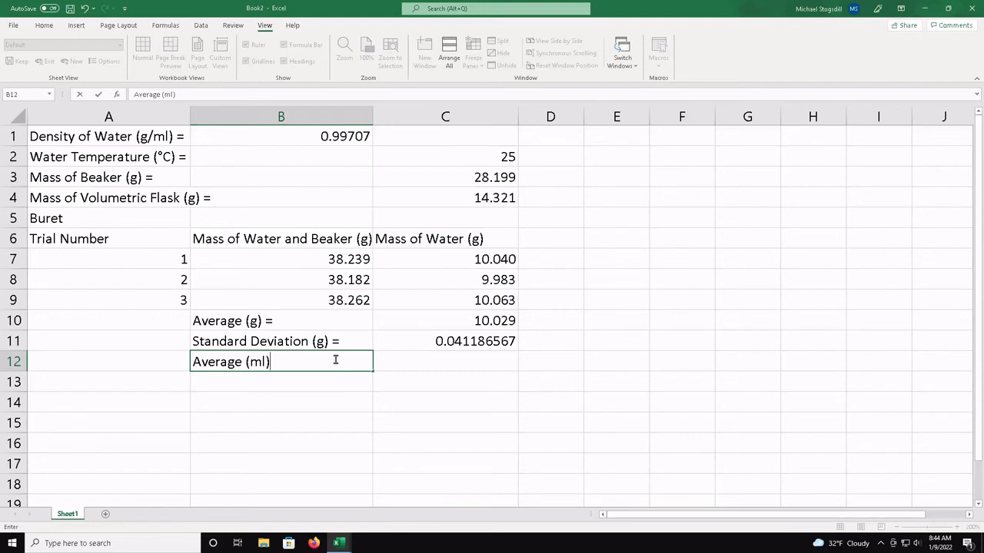
pyautogui.write(' =')
pyautogui.press('Tab')
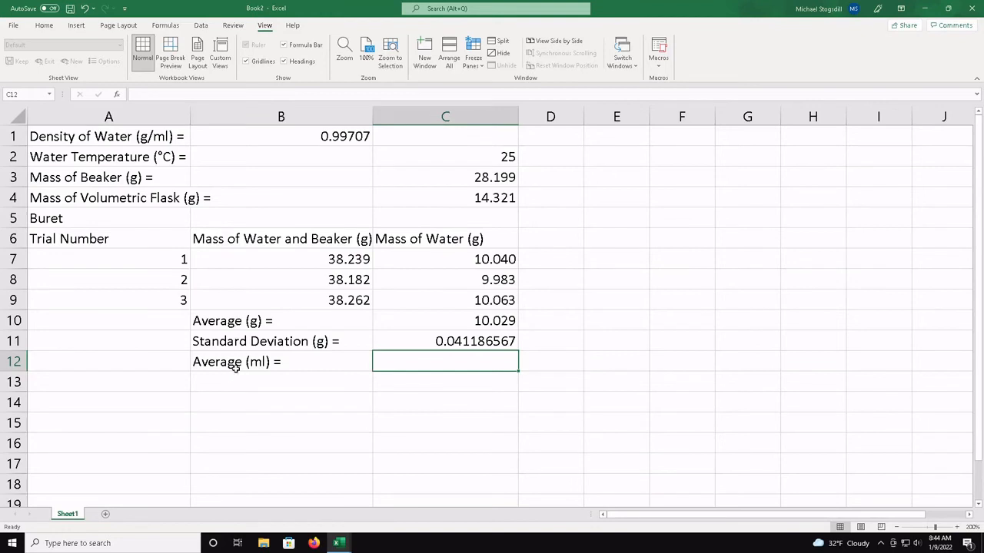
# Calculate the average volume in C12 by dividing the average mass by the water density, =C10/B1
pyautogui.doubleClick(447, 368)
pyautogui.write('=')
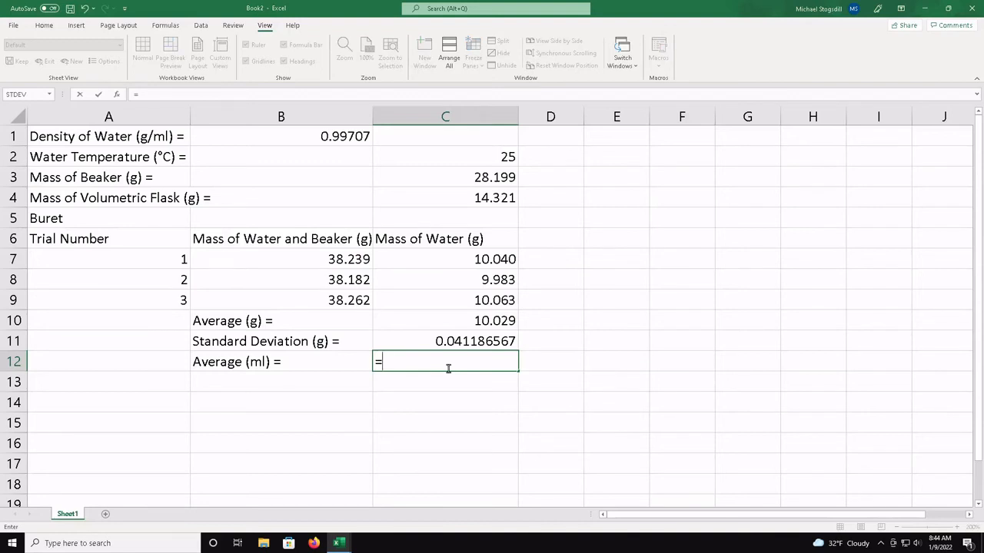
pyautogui.click(483, 321)
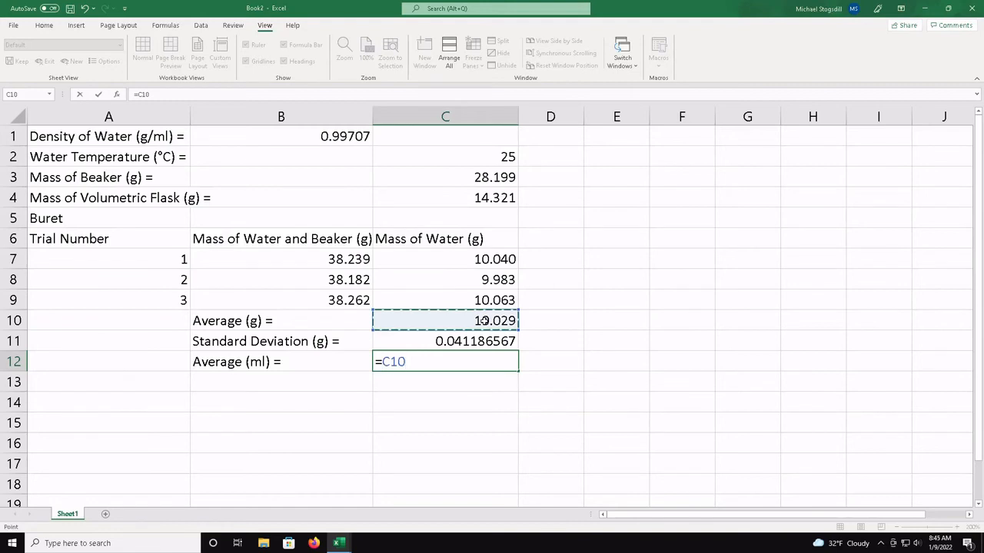
pyautogui.write('/')
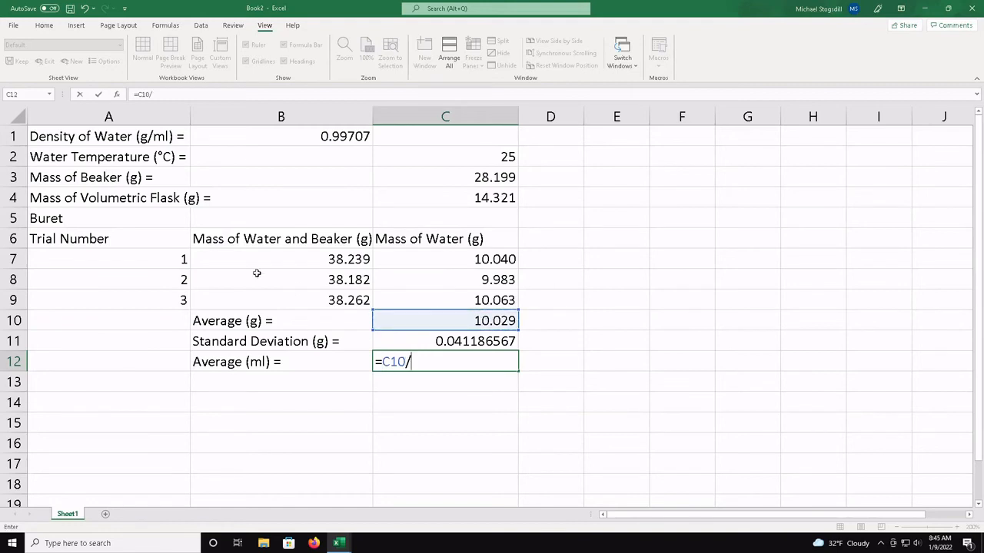
pyautogui.click(284, 143)
pyautogui.press('Return')
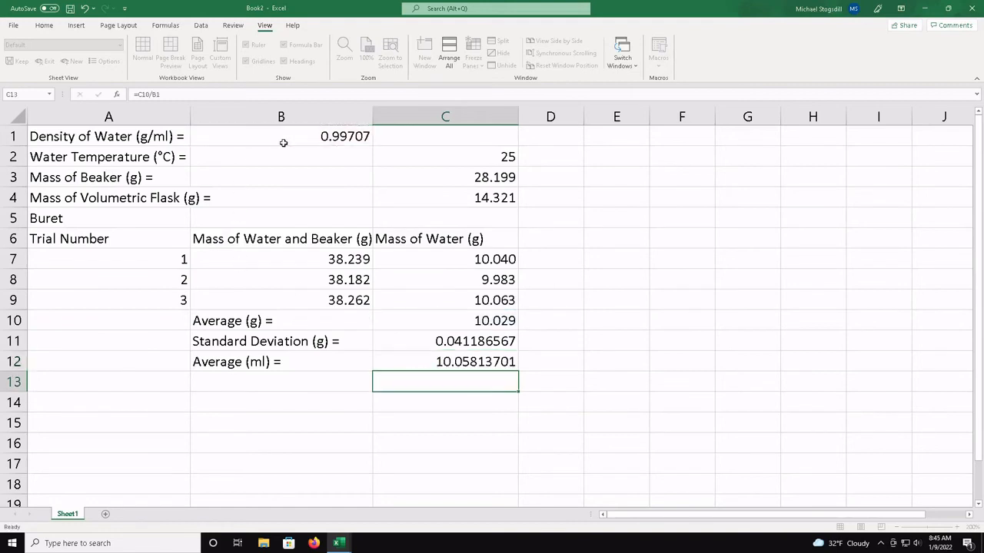
# Enter the label "Standard Deviation (ml) =" in cell B13, below the average volume label
pyautogui.press('Left')
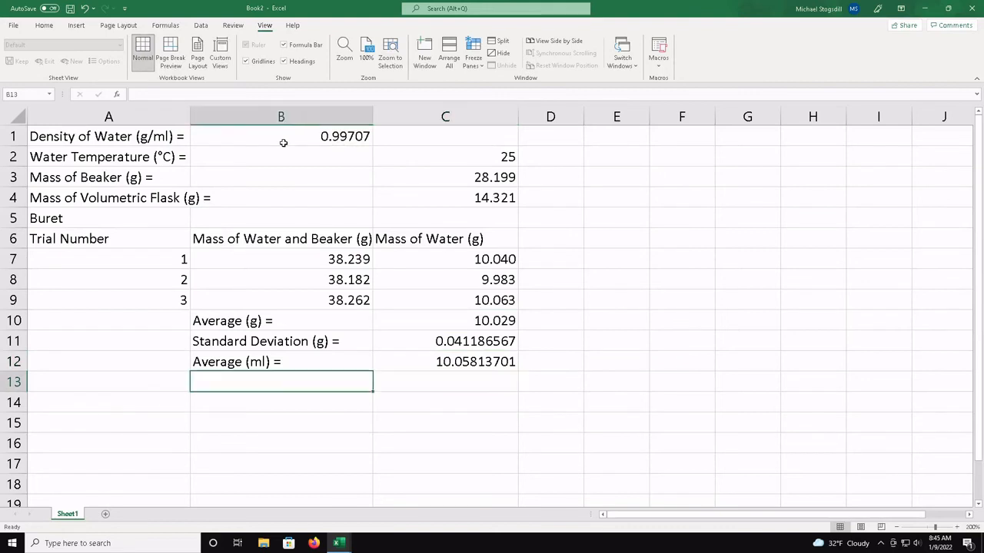
pyautogui.write('Standar')
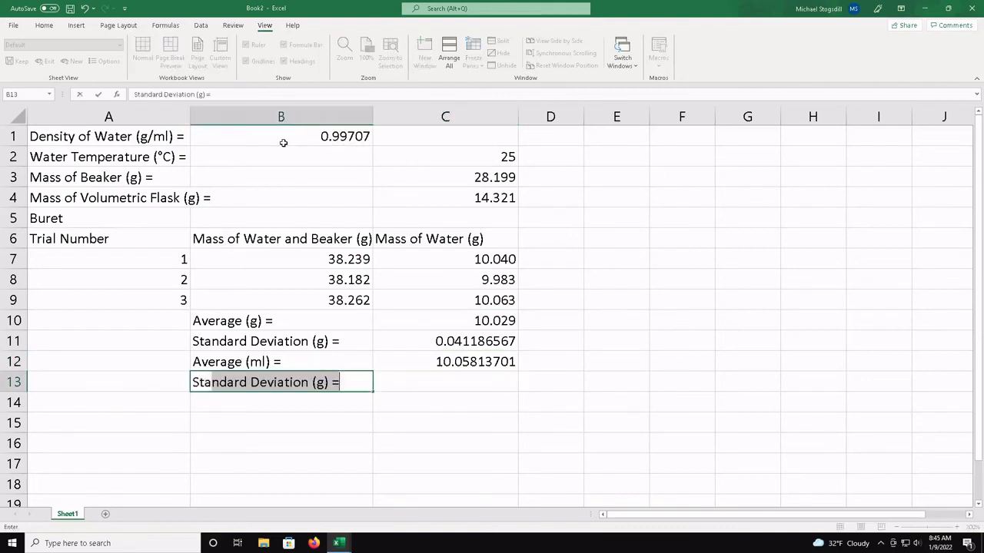
pyautogui.write('d D')
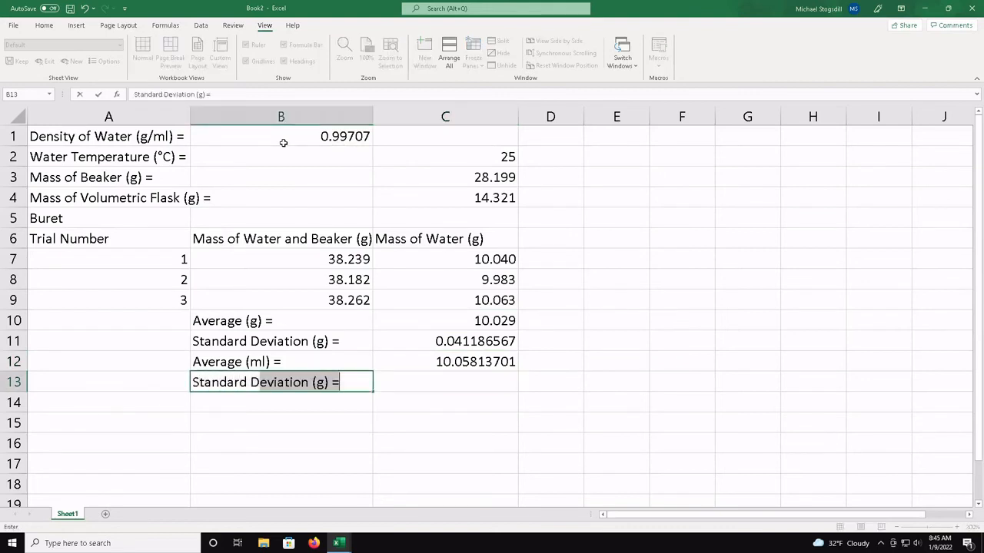
pyautogui.write('eviation ')
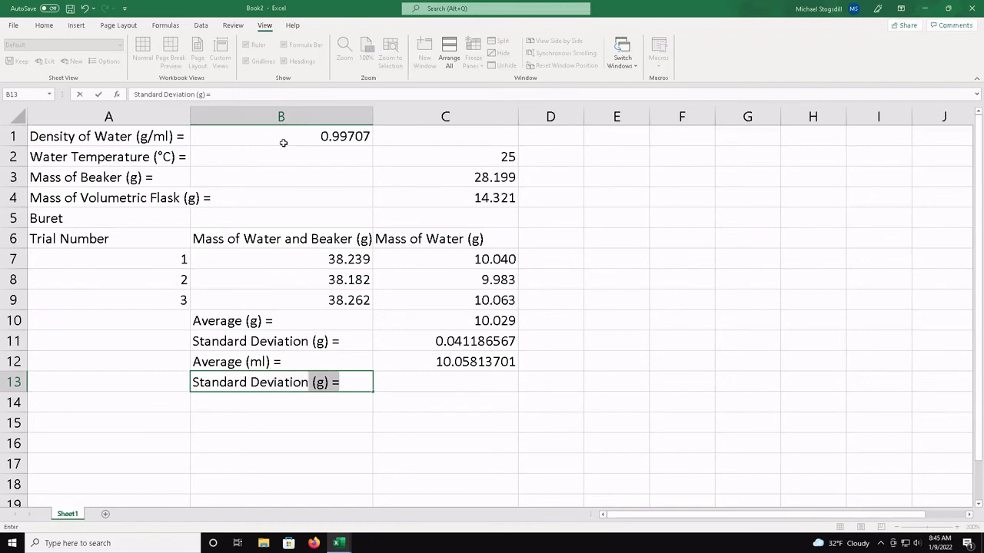
pyautogui.write('(ml')
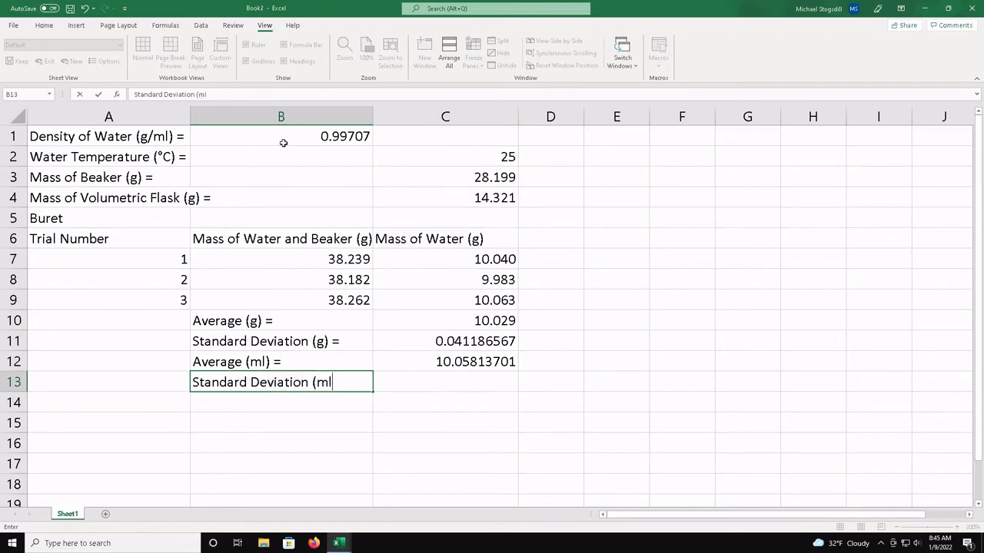
pyautogui.write(') =')
pyautogui.press('Return')
# Calculate the volume standard deviation in C13 by dividing the mass standard deviation by the water density, =C11/B1
pyautogui.press('Right')
pyautogui.press('Up')
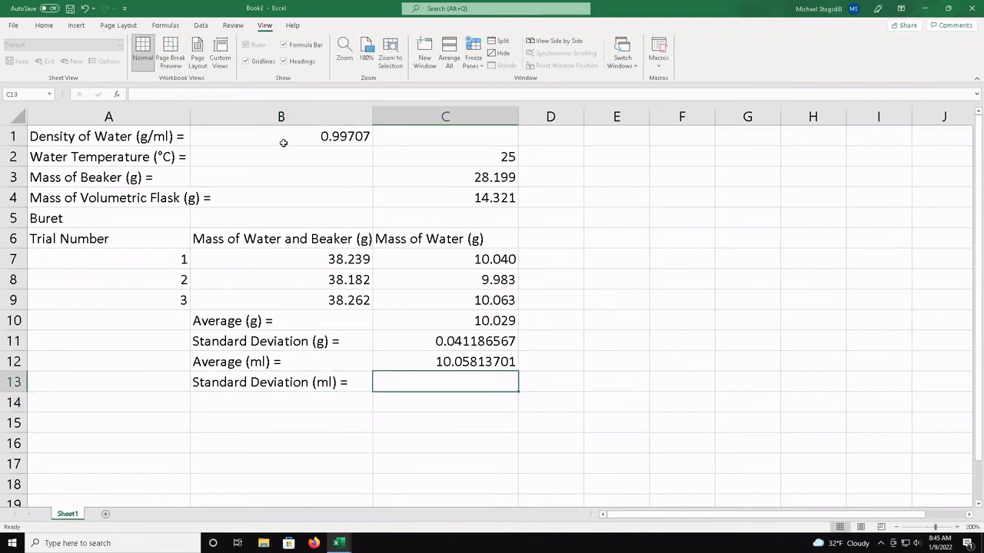
pyautogui.write('=')
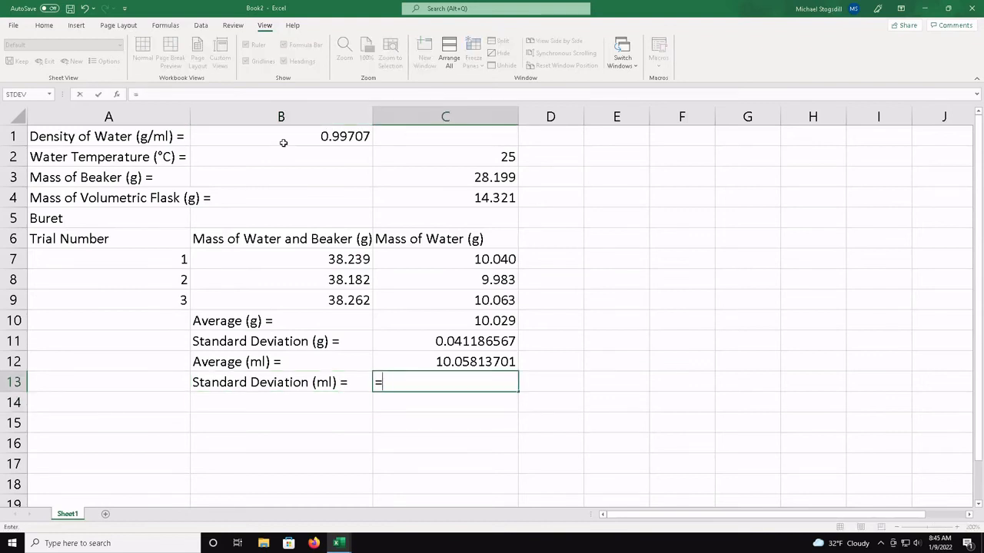
pyautogui.click(464, 341)
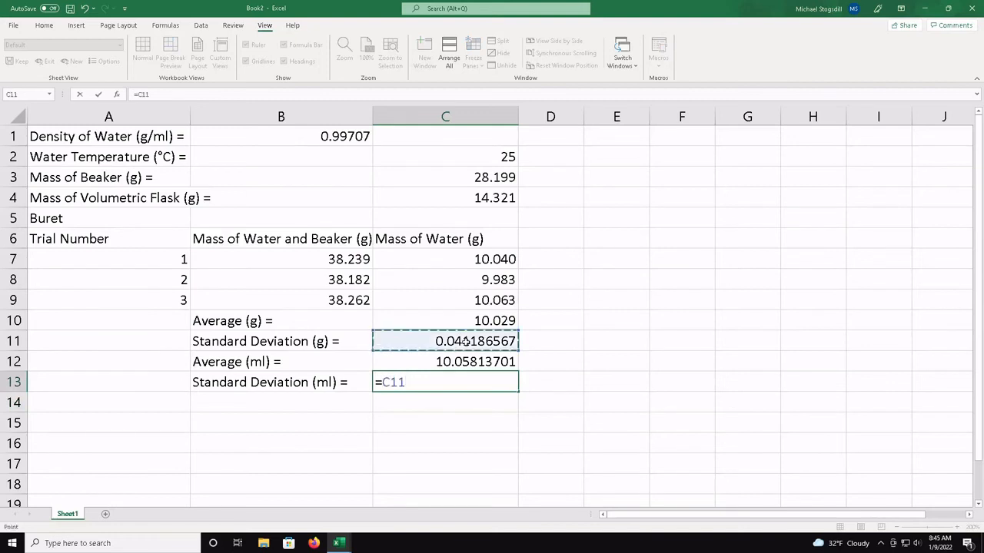
pyautogui.write('/')
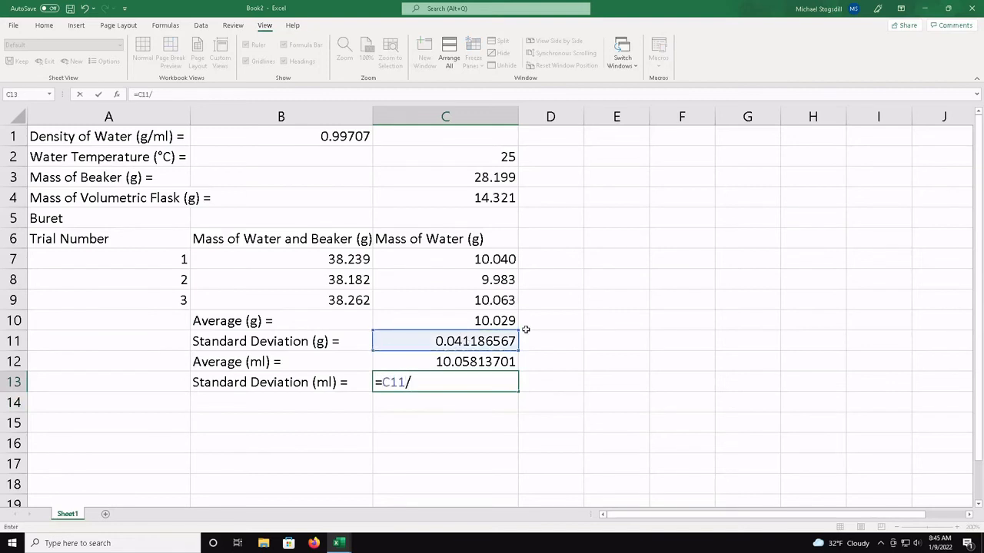
pyautogui.click(319, 138)
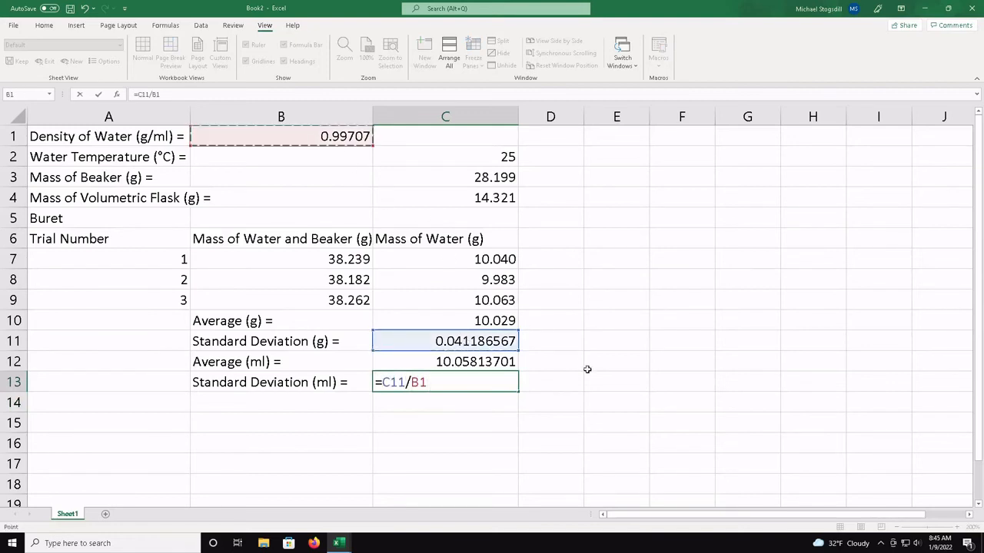
pyautogui.press('Return')
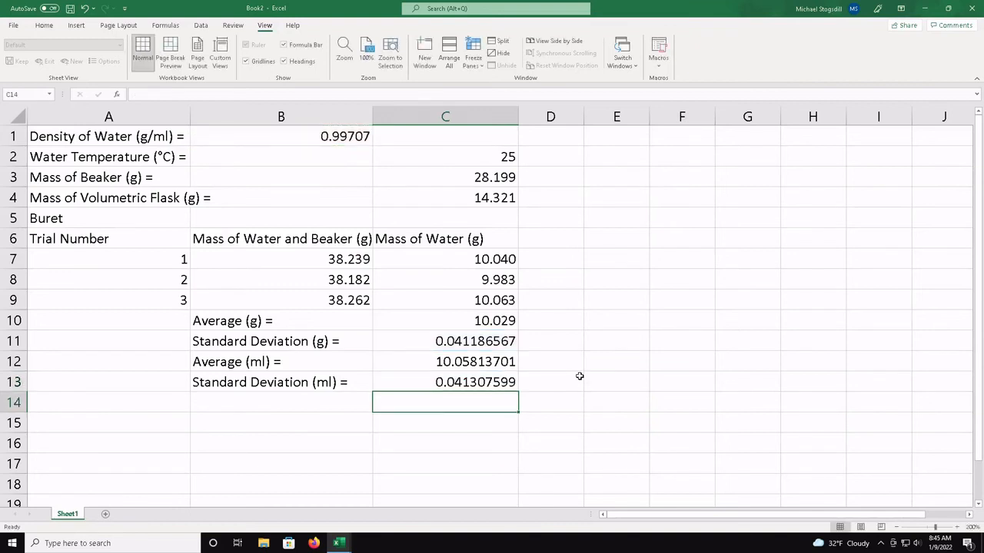
# Review the formulas behind the volume average and standard deviation in C12 and C13, and the density value in B1
pyautogui.press('Up')
pyautogui.press('Up')
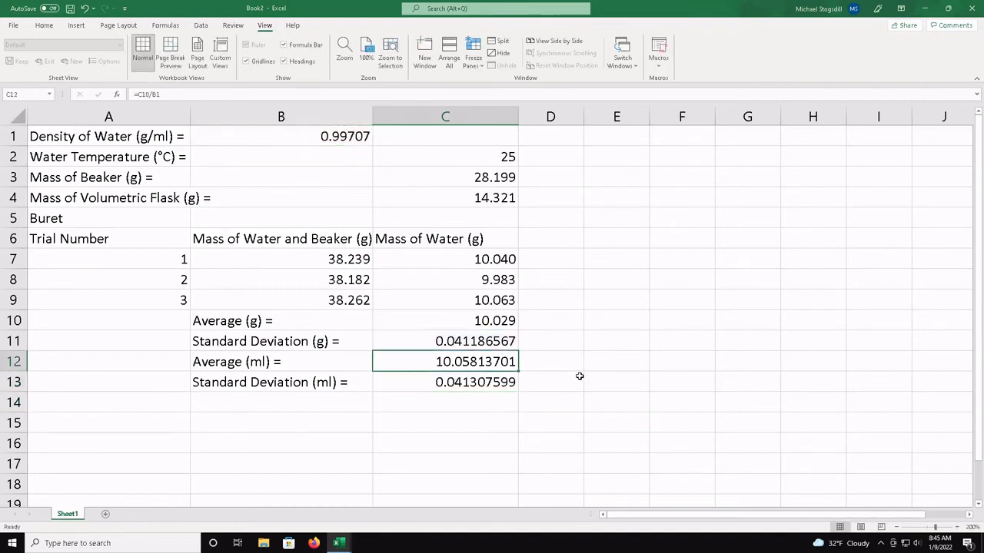
pyautogui.press('Down')
pyautogui.press('Up')
pyautogui.press('Up')
pyautogui.press('Up')
pyautogui.press('Up')
pyautogui.press('Up')
pyautogui.press('Up')
pyautogui.press('Up')
pyautogui.press('Up')
pyautogui.press('Up')
pyautogui.press('Up')
pyautogui.press('Up')
pyautogui.press('Up')
pyautogui.press('Left')
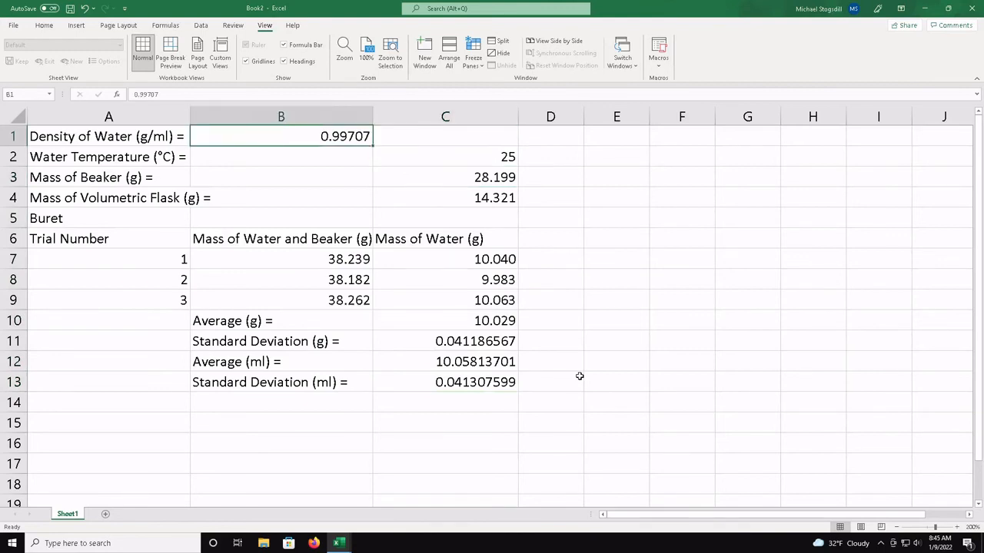
pyautogui.press('Right')
pyautogui.press('Left')
pyautogui.press('Right')
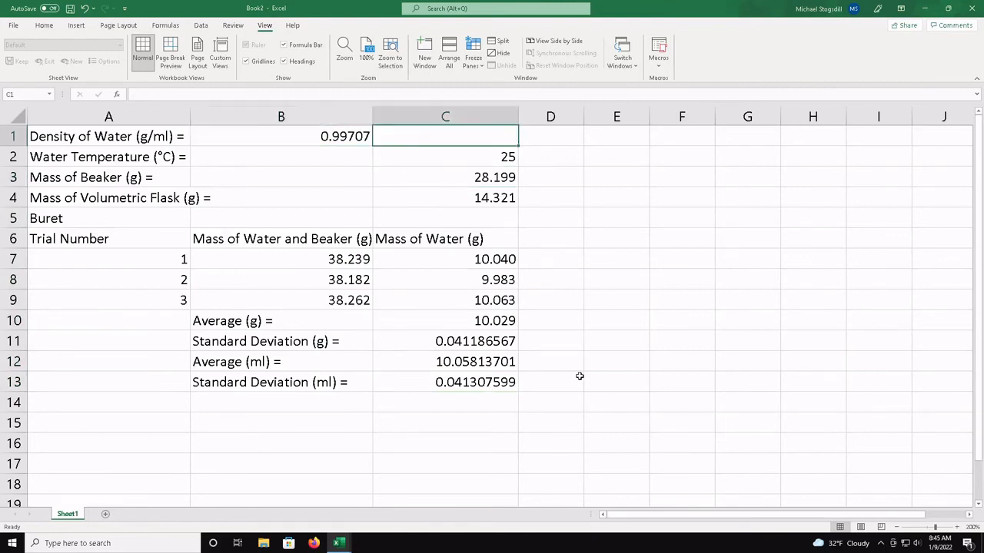
pyautogui.press('Down')
pyautogui.press('Down')
pyautogui.press('Down')
pyautogui.press('Down')
pyautogui.press('Down')
pyautogui.press('Down')
pyautogui.press('Down')
pyautogui.press('Down')
pyautogui.press('Down')
pyautogui.press('Down')
pyautogui.press('Down')
pyautogui.press('Down')
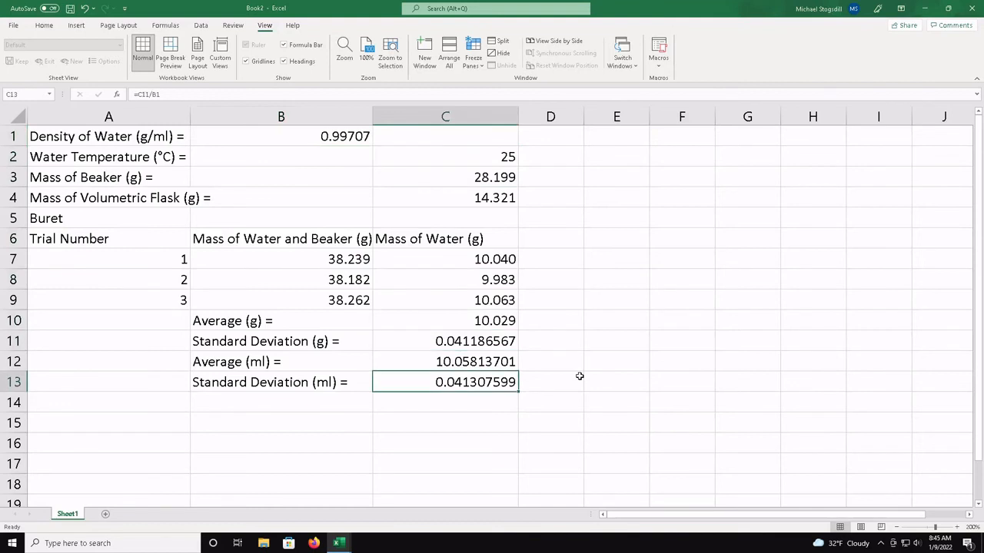
pyautogui.press('Down')
pyautogui.press('Left')
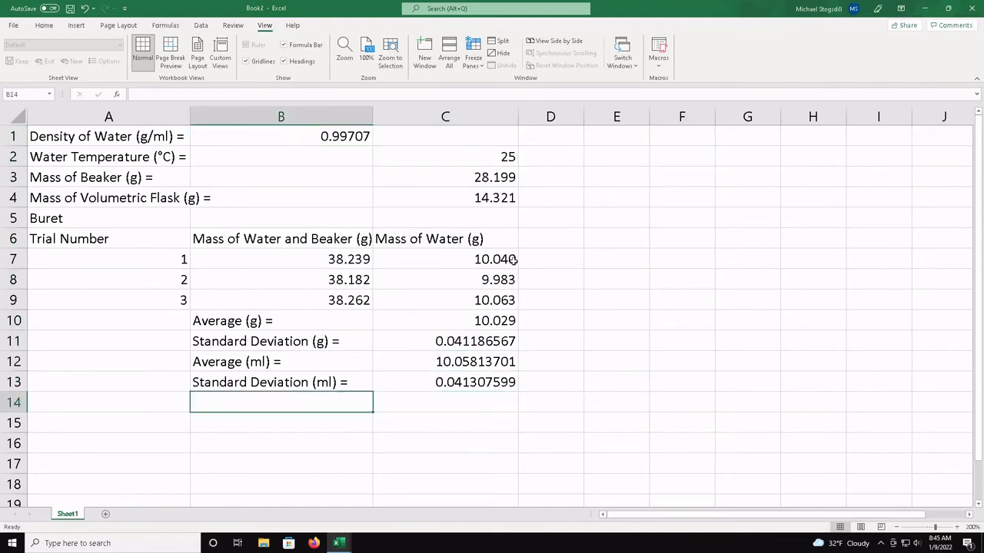
# Format cells C7 through C13 as Number with 3 decimal places
pyautogui.moveTo(513, 261); pyautogui.dragTo(495, 385)
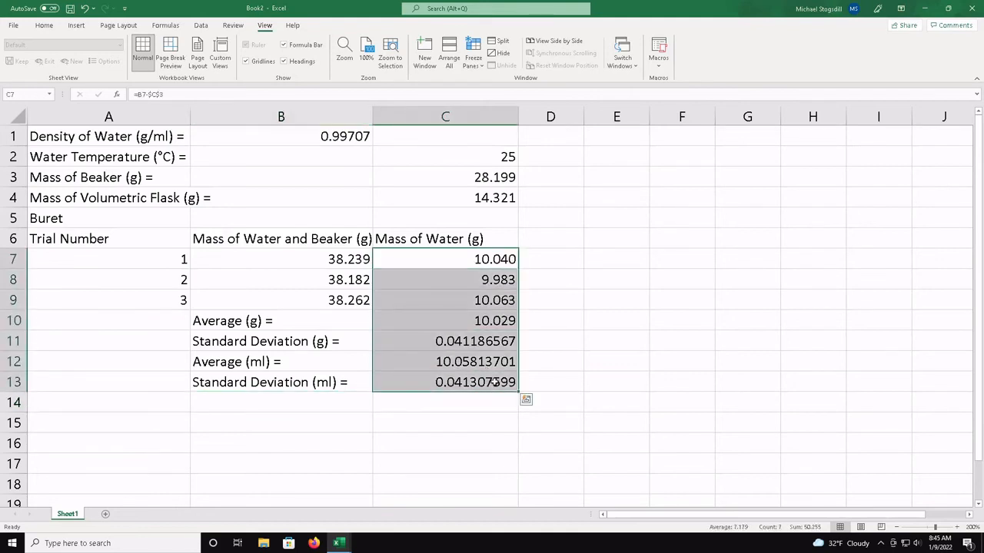
pyautogui.rightClick(495, 387)
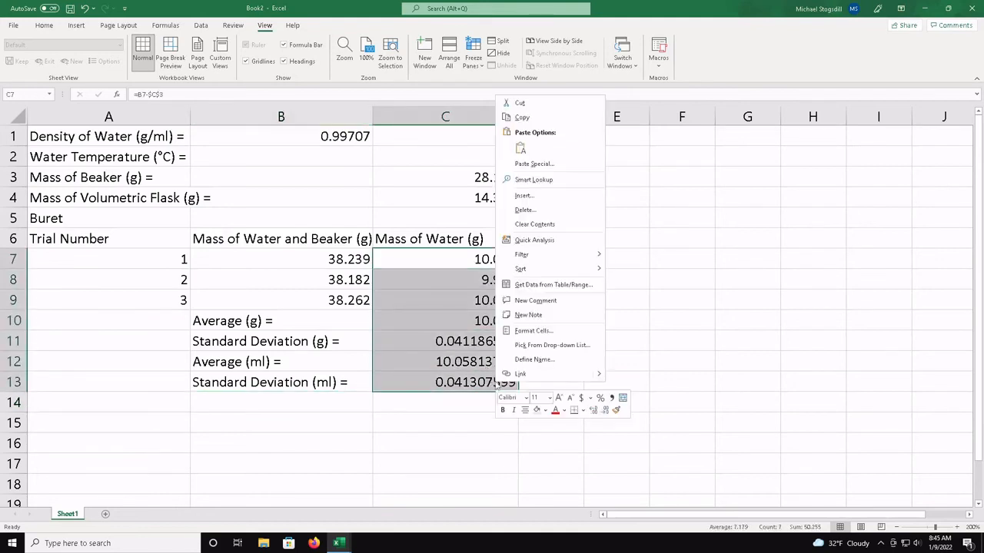
pyautogui.click(540, 338)
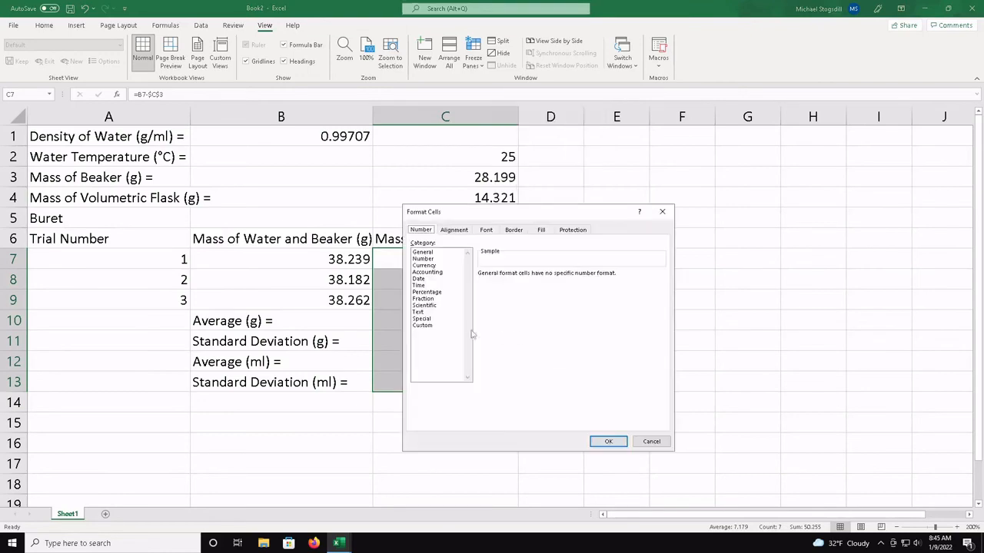
pyautogui.click(438, 262)
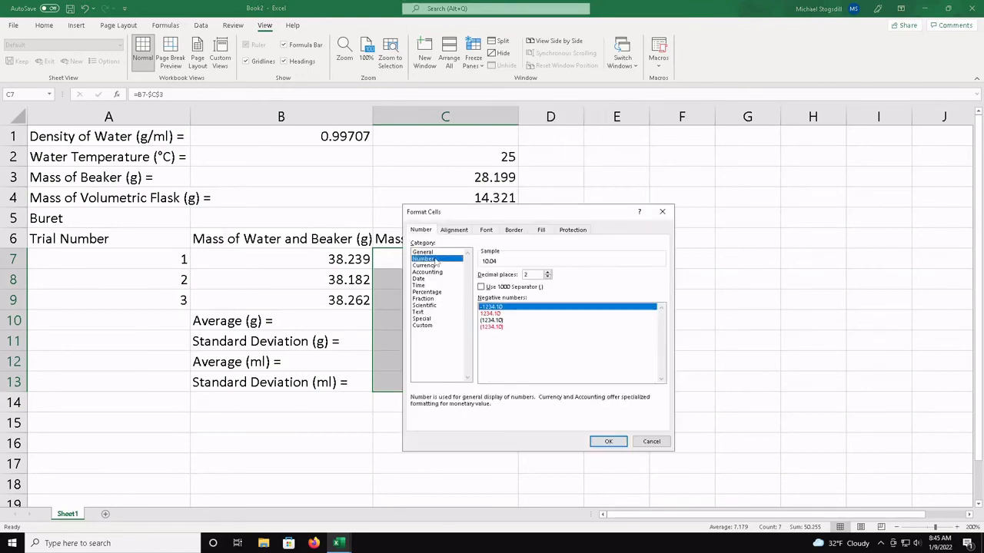
pyautogui.click(548, 272)
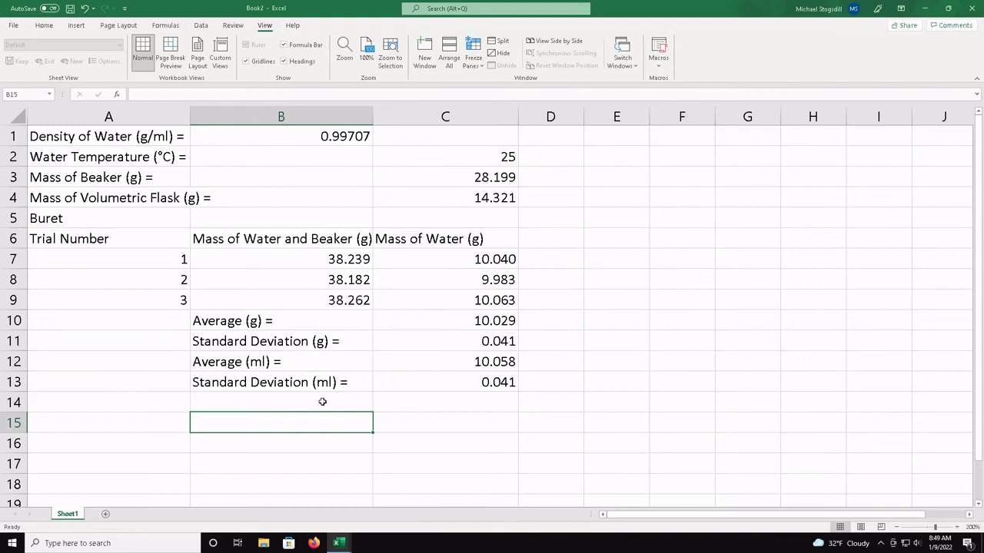
# Enter the label "Error (%) =" in cell B15
pyautogui.write('E')
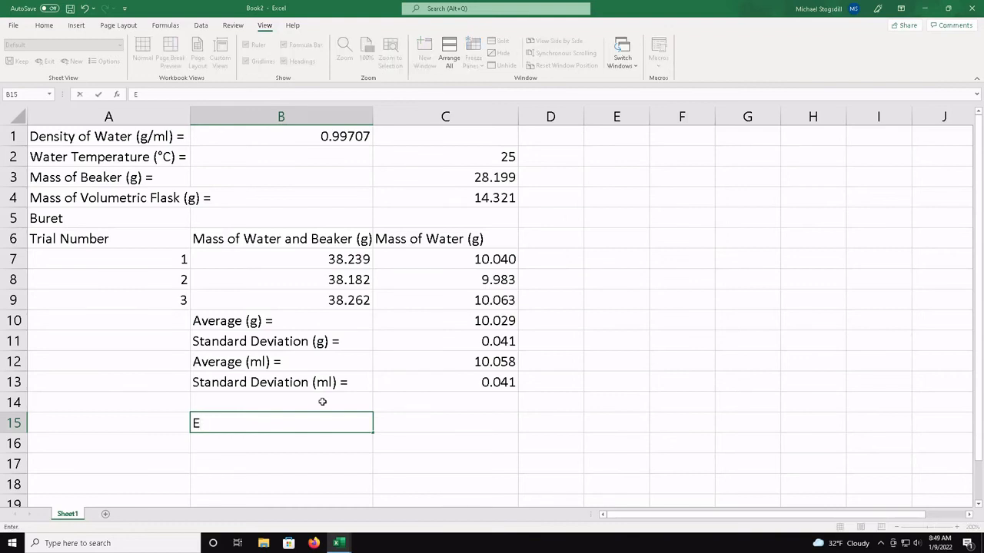
pyautogui.write('rror (%) =')
pyautogui.press('Return')
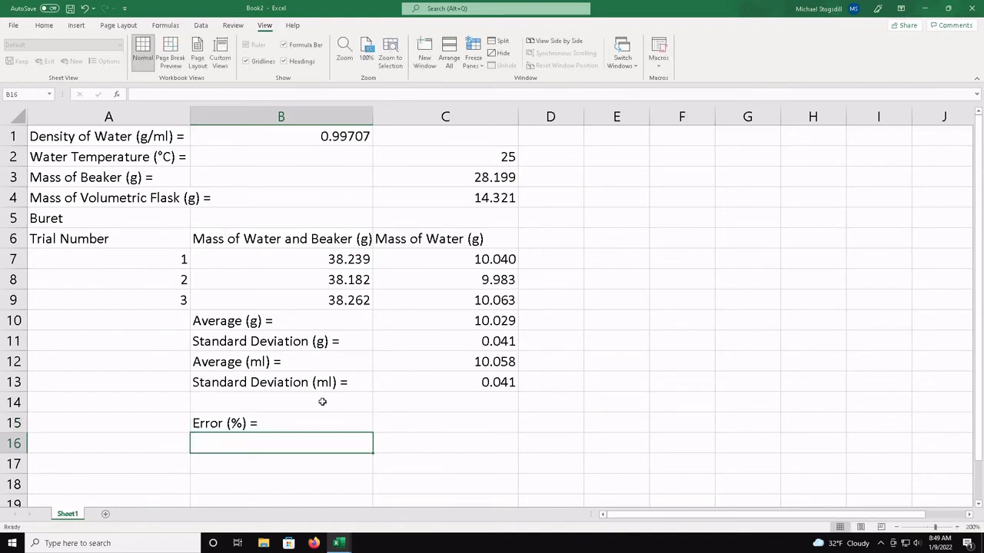
# Calculate the percent error of the average volume against 10 ml in C15 with the formula =(10-C12)/10*100
pyautogui.press('Right')
pyautogui.press('Right')
pyautogui.press('Left')
pyautogui.press('Up')
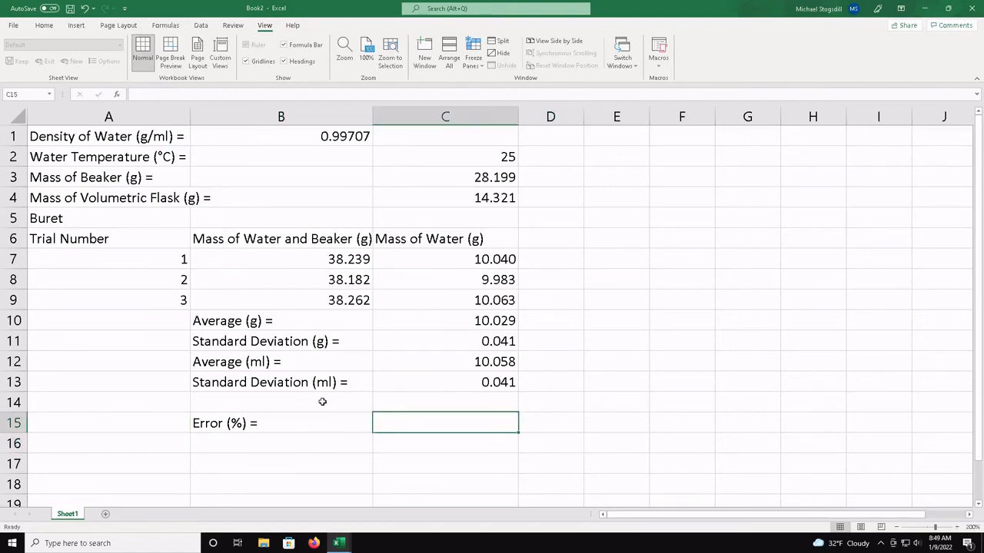
pyautogui.write('=')
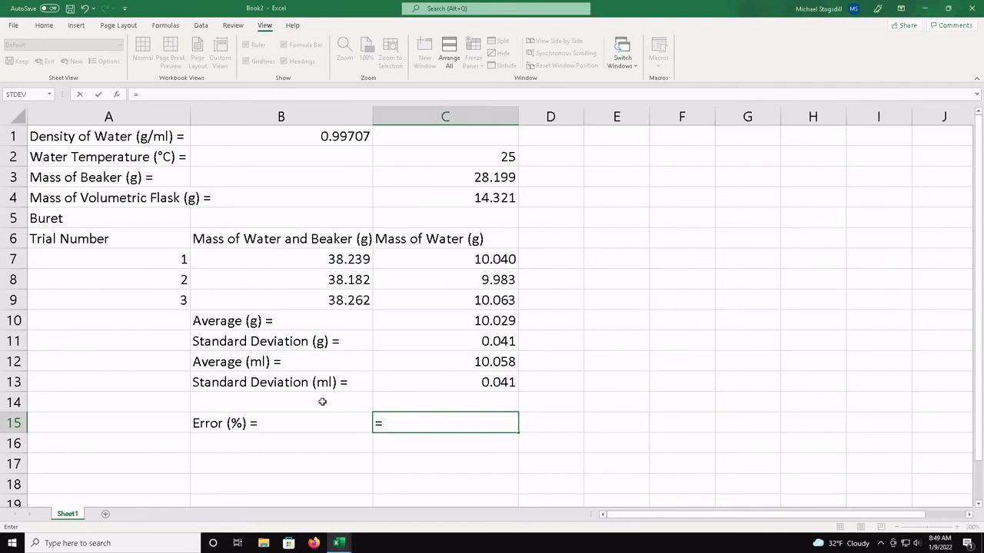
pyautogui.write('(')
pyautogui.write('10.00')
pyautogui.write('0')
pyautogui.press('BackSpace')
pyautogui.press('BackSpace')
pyautogui.press('BackSpace')
pyautogui.press('BackSpace')
pyautogui.write('-')
pyautogui.click(487, 366)
pyautogui.click(464, 424)
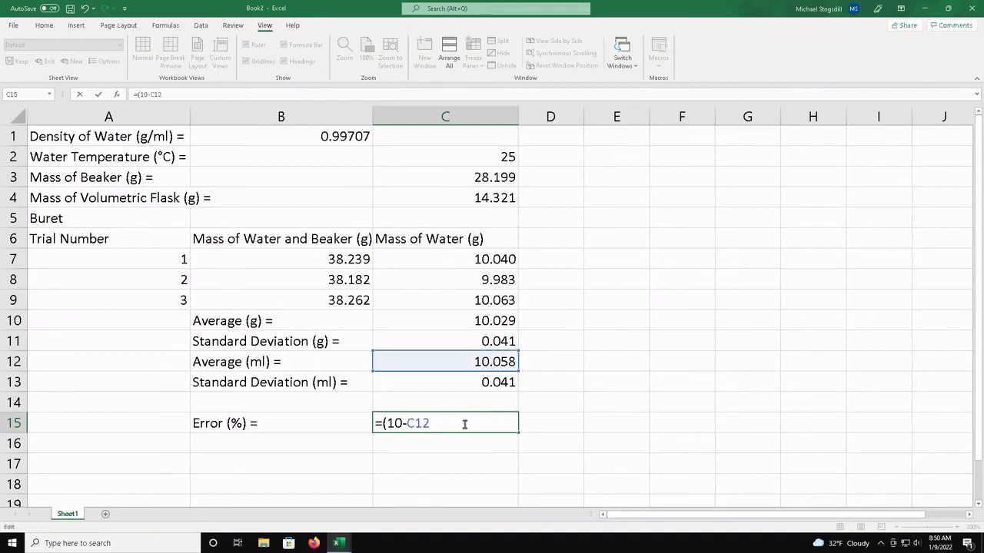
pyautogui.write(')/10')
pyautogui.write('*100')
pyautogui.press('Return')
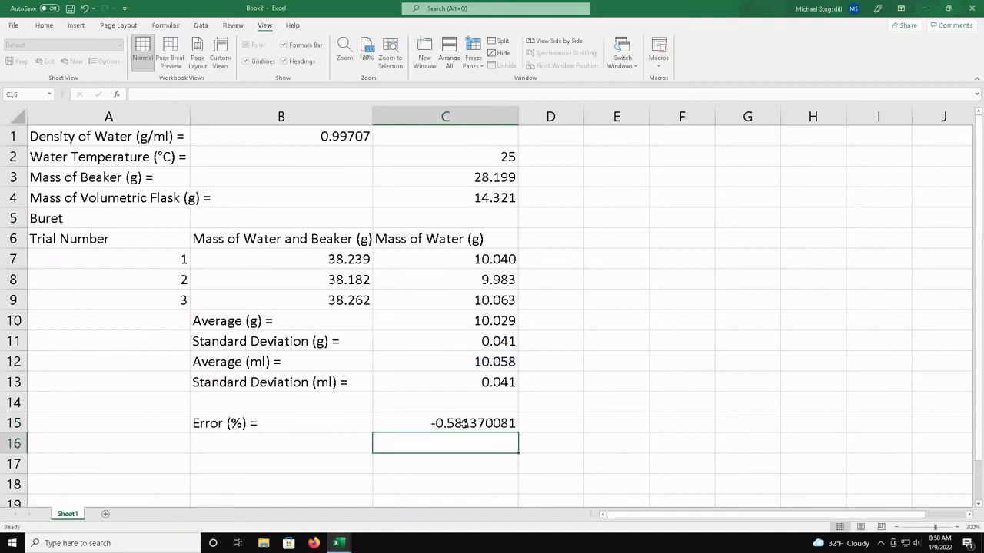
# Edit the percent error formula in C15 to take the absolute value of the difference, =ABS(10-C12)/10*100
pyautogui.press('Up')
pyautogui.press('Right')
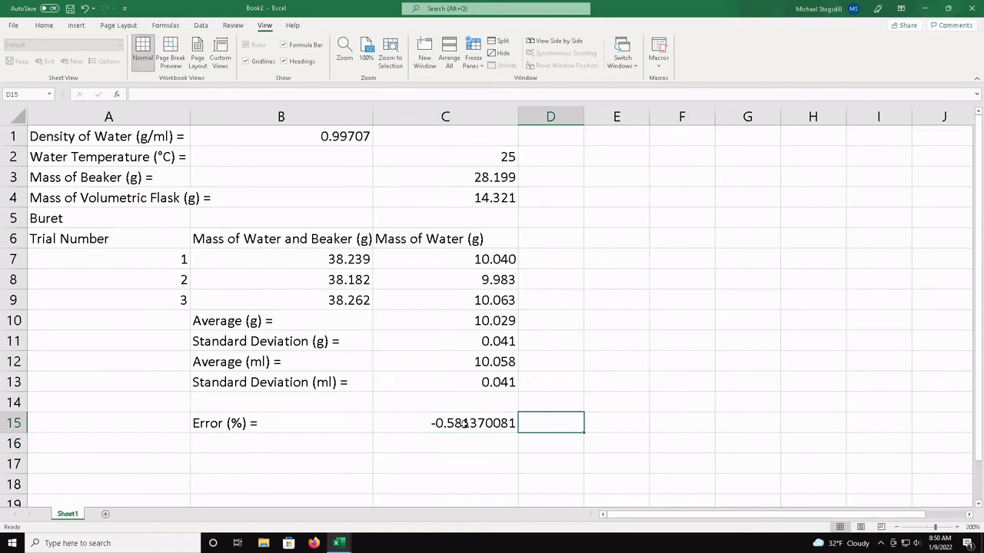
pyautogui.click(464, 424)
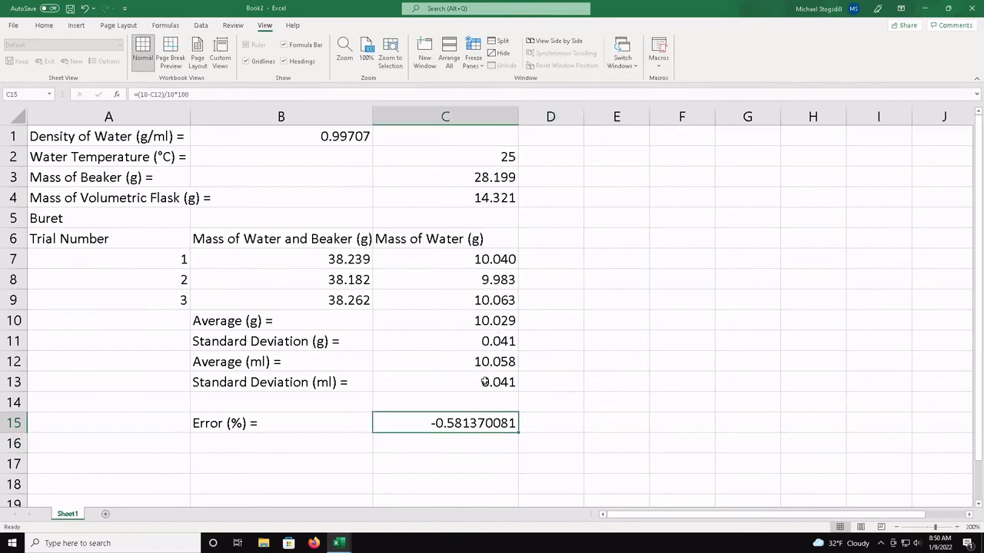
pyautogui.doubleClick(471, 423)
pyautogui.press('Right')
pyautogui.press('Right')
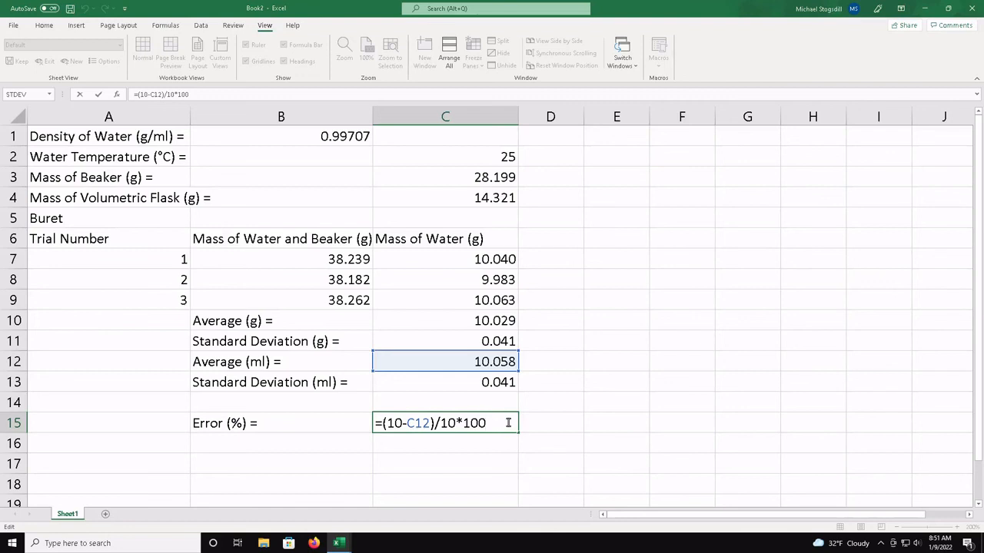
pyautogui.press('Left')
pyautogui.press('Left')
pyautogui.press('Left')
pyautogui.press('Left')
pyautogui.press('Left')
pyautogui.press('Left')
pyautogui.press('Left')
pyautogui.press('Left')
pyautogui.press('Left')
pyautogui.press('Left')
pyautogui.press('Left')
pyautogui.press('Right')
pyautogui.press('Left')
pyautogui.press('Left')
pyautogui.press('Left')
pyautogui.press('Right')
pyautogui.press('Right')
pyautogui.press('Right')
pyautogui.press('Right')
pyautogui.press('Left')
pyautogui.press('Left')
pyautogui.press('Left')
pyautogui.press('Left')
pyautogui.press('Right')
pyautogui.press('Right')
pyautogui.press('Right')
pyautogui.press('Right')
pyautogui.press('Right')
pyautogui.press('Right')
pyautogui.press('Left')
pyautogui.press('Left')
pyautogui.press('Left')
pyautogui.press('Left')
pyautogui.press('Left')
pyautogui.press('Left')
pyautogui.press('Left')
pyautogui.press('Left')
pyautogui.press('Right')
pyautogui.press('Right')
pyautogui.press('Left')
pyautogui.press('Left')
pyautogui.write('ab')
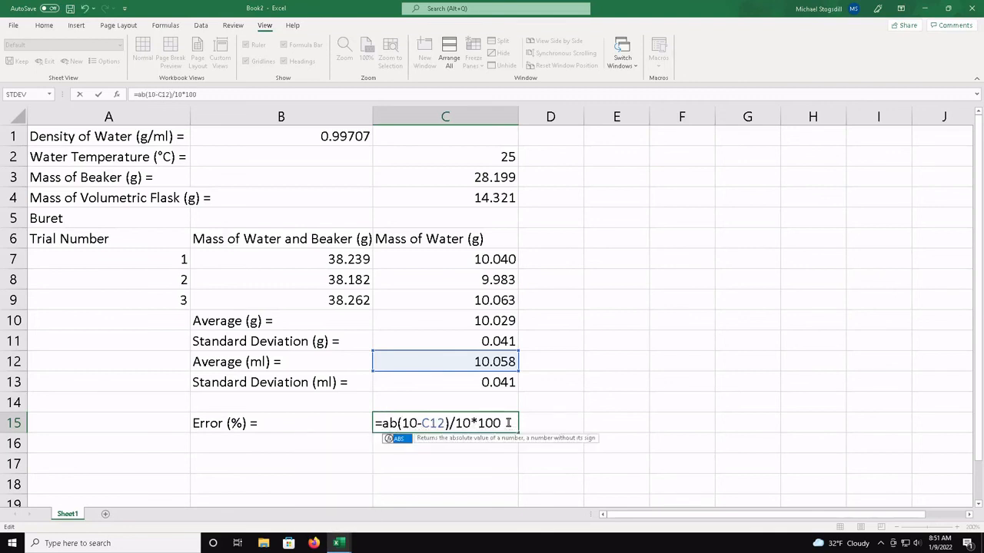
pyautogui.write('s')
pyautogui.press('Right')
pyautogui.press('Right')
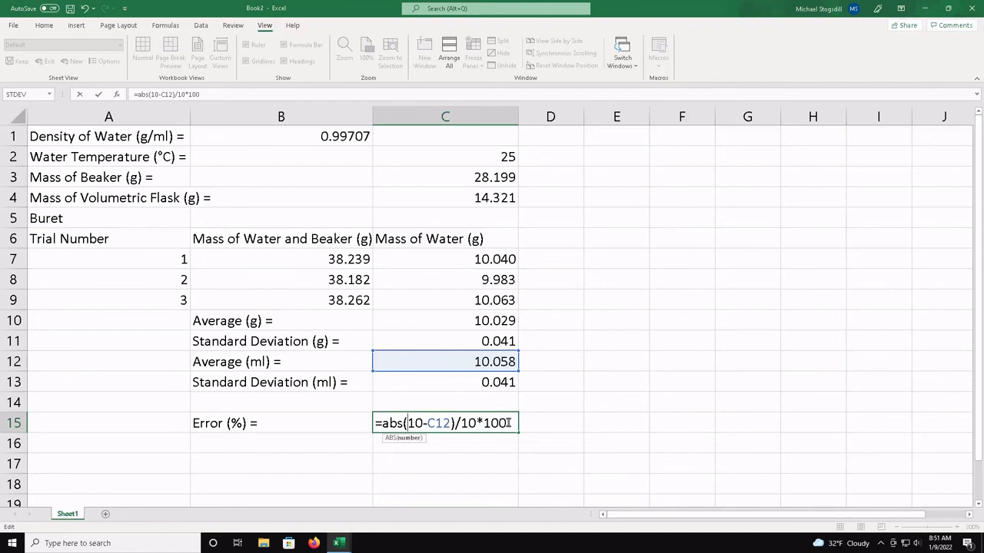
pyautogui.press('Left')
pyautogui.press('Left')
pyautogui.press('Left')
pyautogui.press('Left')
pyautogui.press('Left')
pyautogui.press('Right')
pyautogui.press('Right')
pyautogui.press('Right')
pyautogui.press('Right')
pyautogui.press('Right')
pyautogui.press('Right')
pyautogui.press('Right')
pyautogui.press('Right')
pyautogui.press('Right')
pyautogui.press('Left')
pyautogui.press('Left')
pyautogui.press('Left')
pyautogui.press('Left')
pyautogui.press('Left')
pyautogui.press('Left')
pyautogui.press('Left')
pyautogui.press('Left')
pyautogui.press('Left')
pyautogui.press('Right')
pyautogui.press('Right')
pyautogui.press('Right')
pyautogui.press('Right')
pyautogui.press('Right')
pyautogui.press('Right')
pyautogui.press('Right')
pyautogui.press('Right')
pyautogui.press('Right')
pyautogui.press('Right')
pyautogui.press('Right')
pyautogui.press('Right')
pyautogui.press('Right')
pyautogui.press('Right')
pyautogui.press('Right')
pyautogui.press('Right')
pyautogui.press('Right')
pyautogui.press('Return')
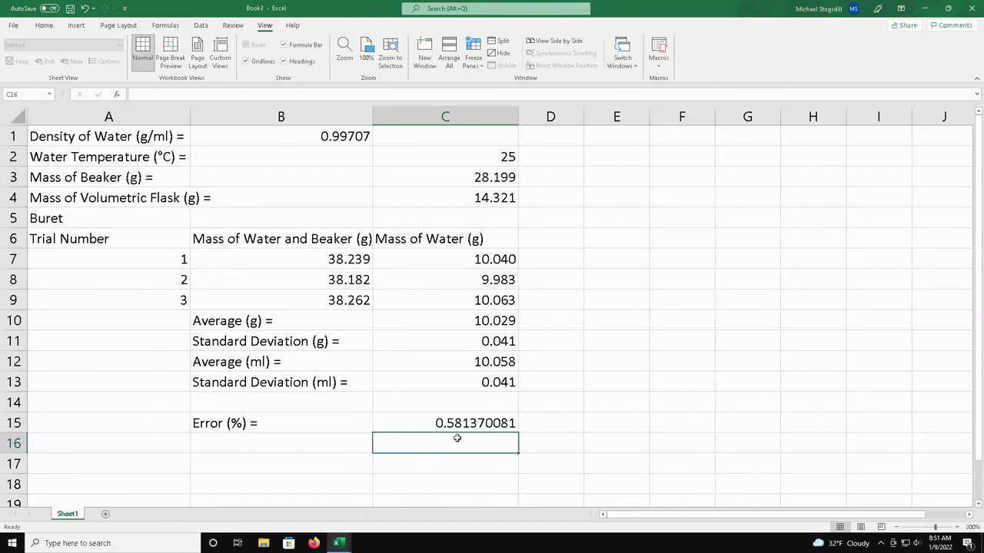
# Format the percent error in C15 as Number with 2 decimal places
pyautogui.click(495, 425)
pyautogui.rightClick(498, 424)
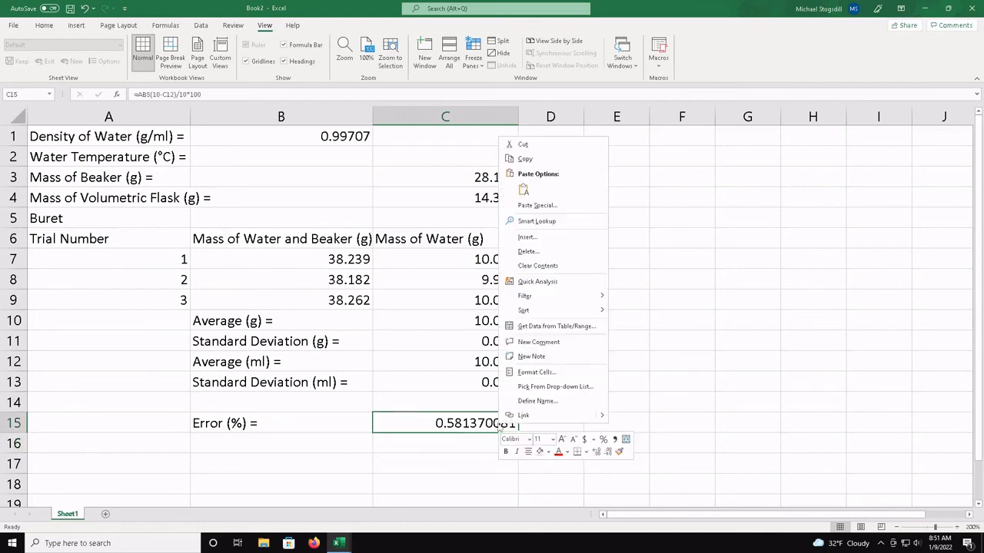
pyautogui.click(546, 374)
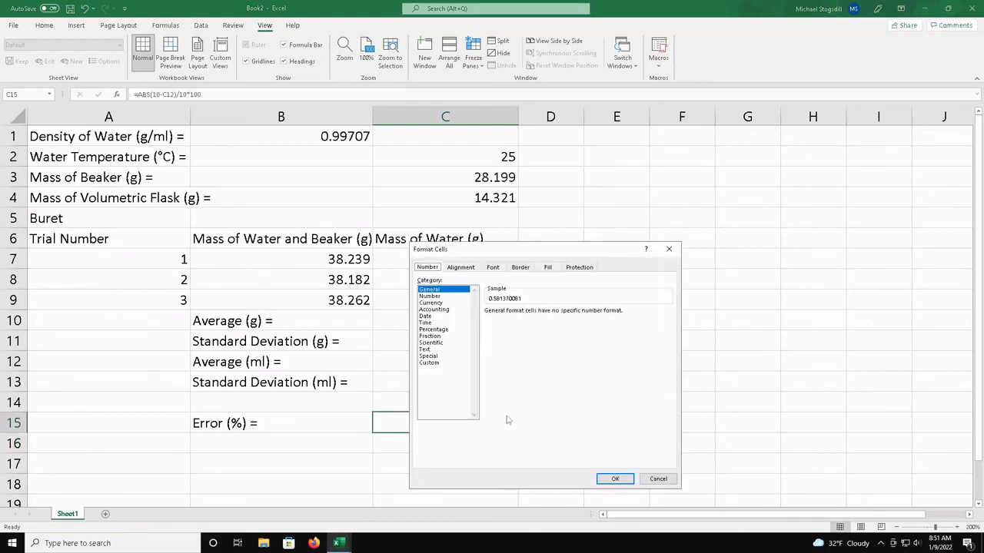
pyautogui.click(438, 296)
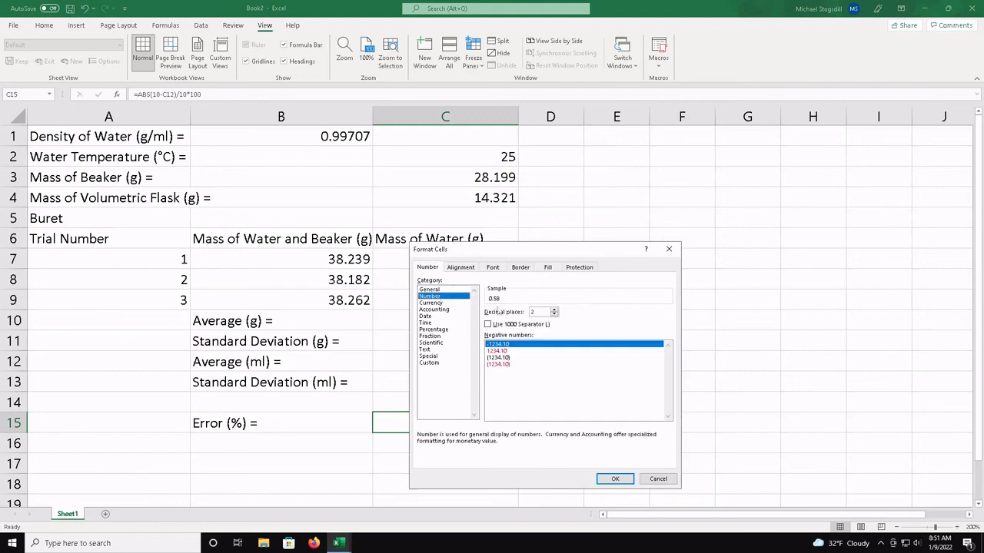
pyautogui.click(615, 479)
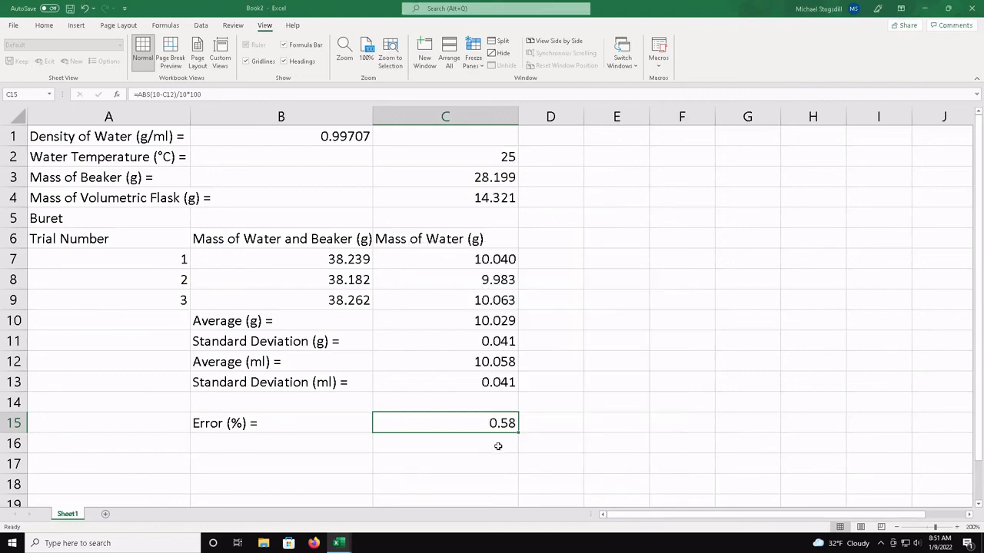
# Review the standard deviations in C11 and C13 and the percent error in C15
pyautogui.click(496, 387)
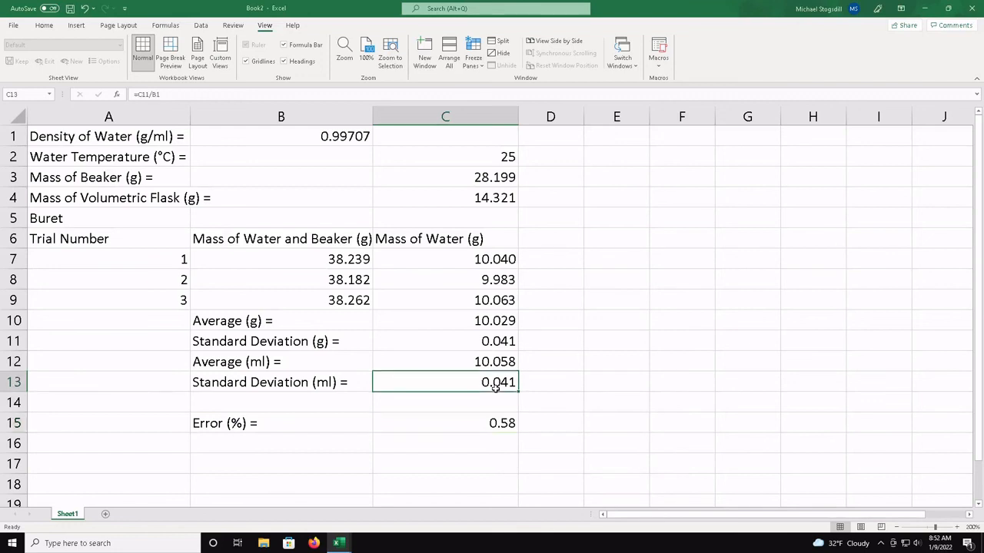
pyautogui.click(498, 340)
pyautogui.click(500, 384)
pyautogui.click(515, 419)
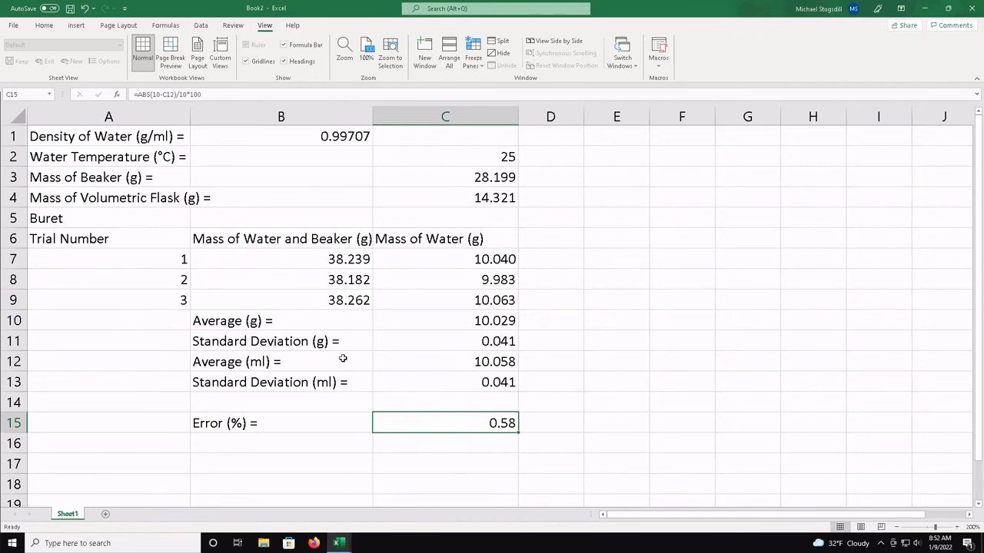
pyautogui.scroll(-3, 343, 360)
pyautogui.scroll(3, 343, 362)
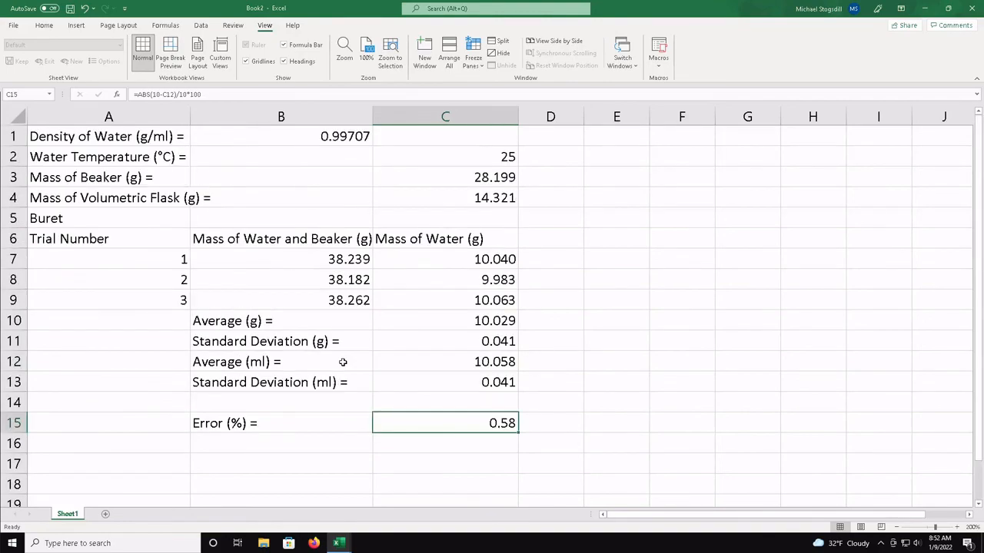